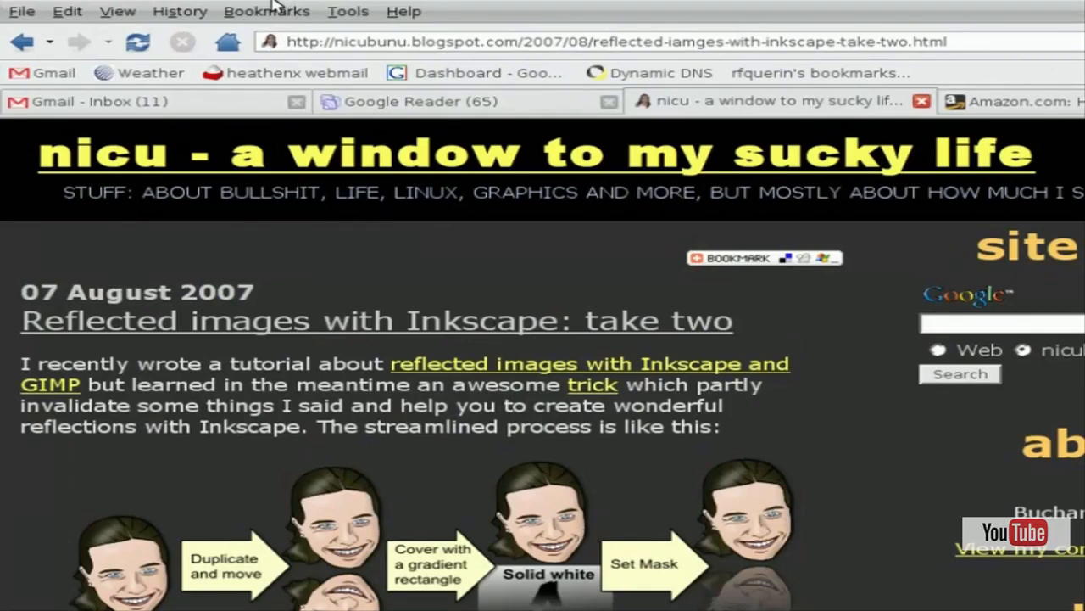
Switch to Inkscape, place the text "reflection" in the upper part of the canvas and enlarge it to about 592 px wide.
{"action": "left_click_drag", "start_coordinate": [271, 4], "coordinate": [359, 610]}
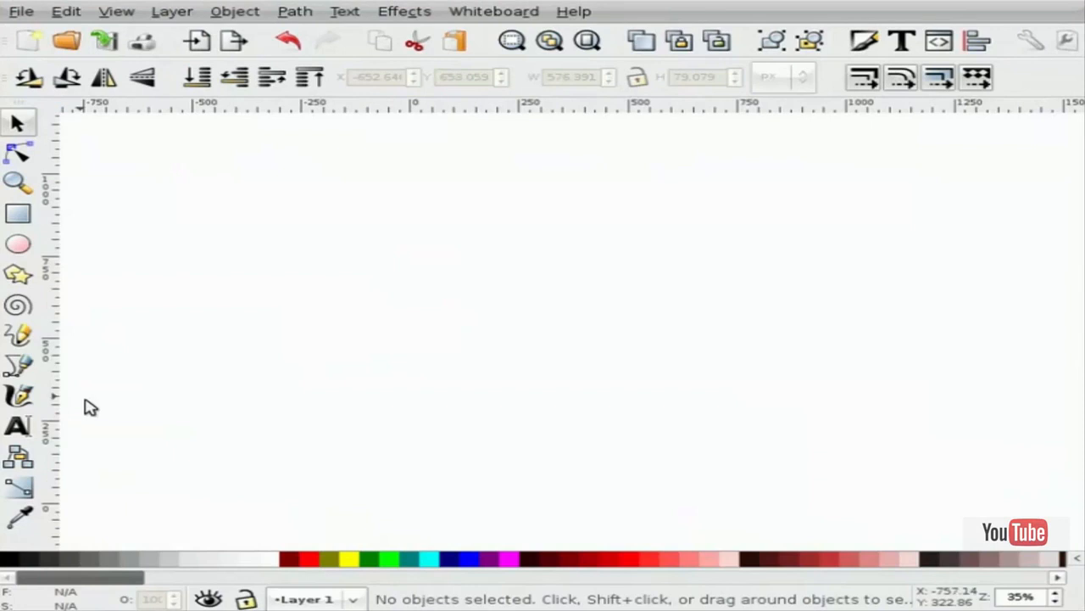
{"action": "left_click", "coordinate": [21, 426]}
{"action": "left_click", "coordinate": [183, 238]}
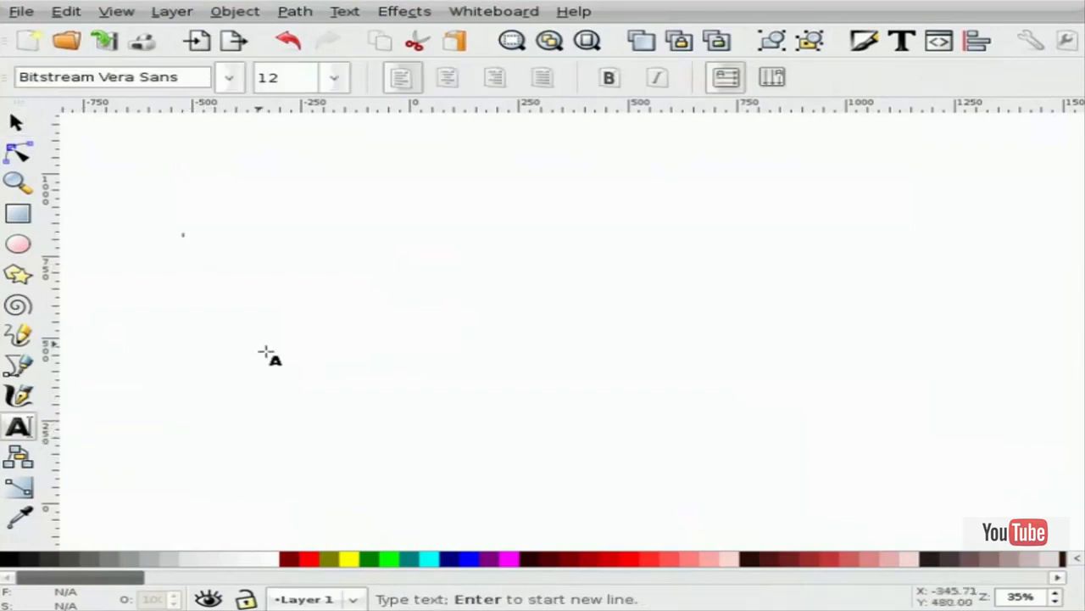
{"action": "type", "text": "In"}
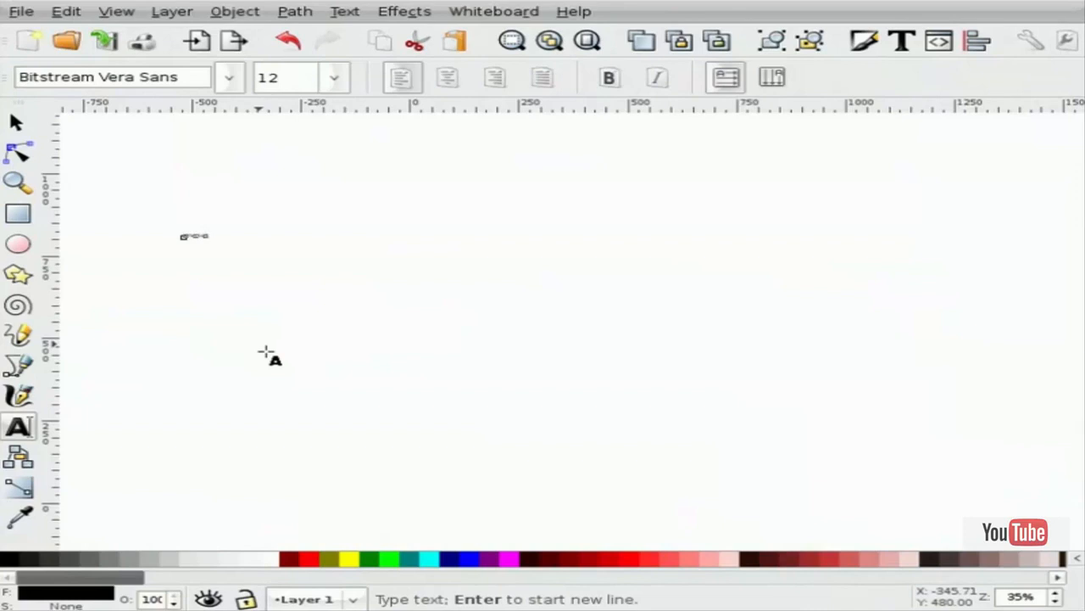
{"action": "key", "text": "F1"}
{"action": "left_click_drag", "start_coordinate": [223, 252], "coordinate": [462, 419]}
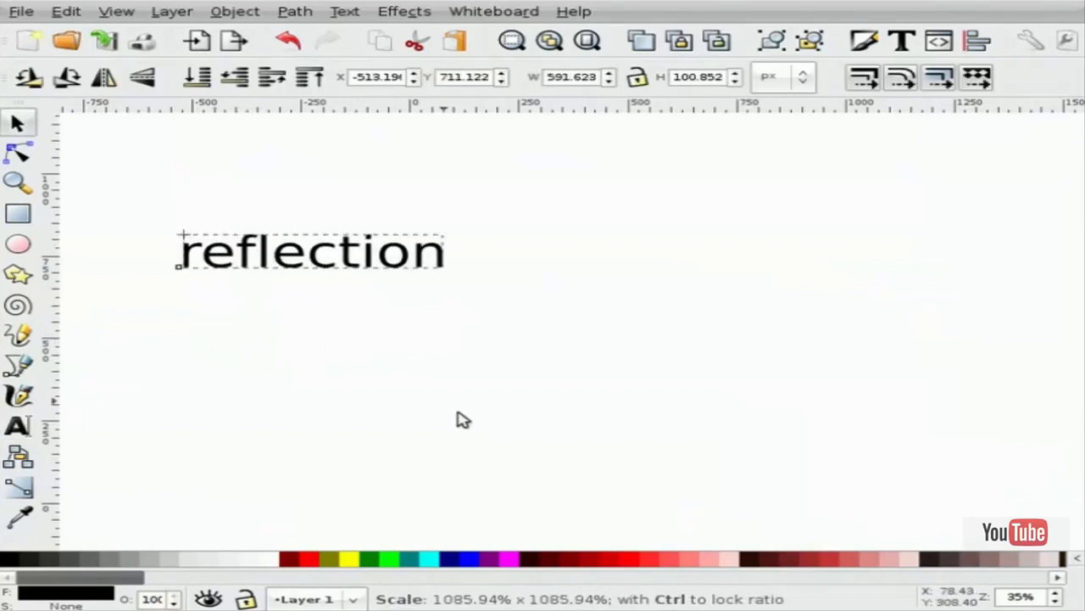
Replace the wording of the enlarged text with "REFLECTION" in capitals.
{"action": "key", "text": "F8"}
{"action": "left_click", "coordinate": [432, 270]}
{"action": "key", "text": "BackSpace"}
{"action": "key", "text": "BackSpace"}
{"action": "key", "text": "BackSpace"}
{"action": "key", "text": "BackSpace"}
{"action": "key", "text": "BackSpace"}
{"action": "key", "text": "BackSpace"}
{"action": "key", "text": "BackSpace"}
{"action": "key", "text": "BackSpace"}
{"action": "key", "text": "BackSpace"}
{"action": "key", "text": "BackSpace"}
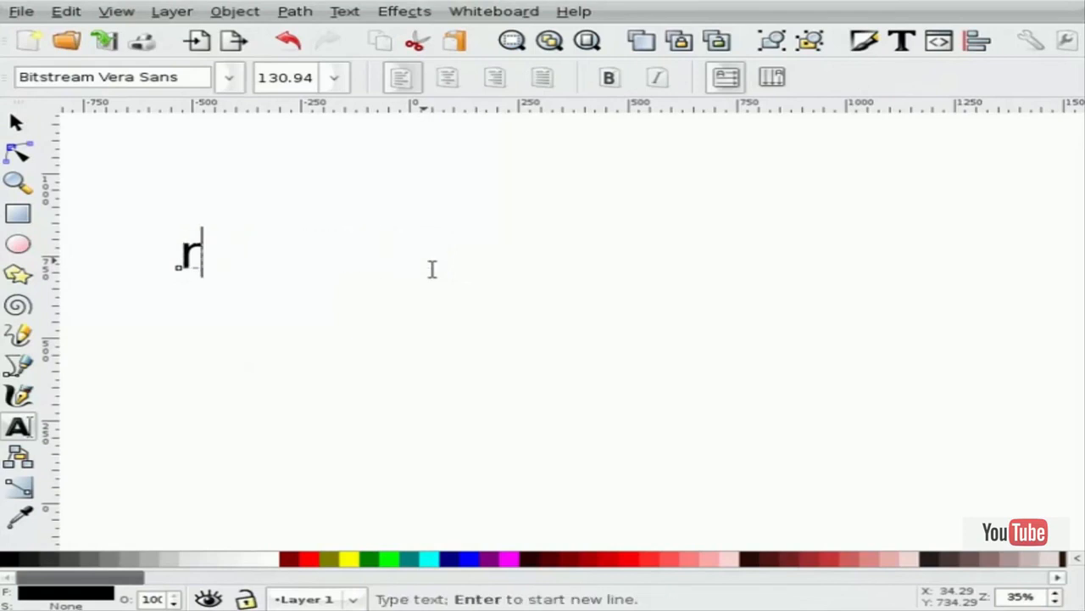
{"action": "type", "text": "RELFEC"}
{"action": "key", "text": "BackSpace"}
{"action": "key", "text": "BackSpace"}
{"action": "key", "text": "BackSpace"}
{"action": "type", "text": "F"}
{"action": "key", "text": "BackSpace"}
{"action": "key", "text": "BackSpace"}
{"action": "type", "text": "FLECTION"}
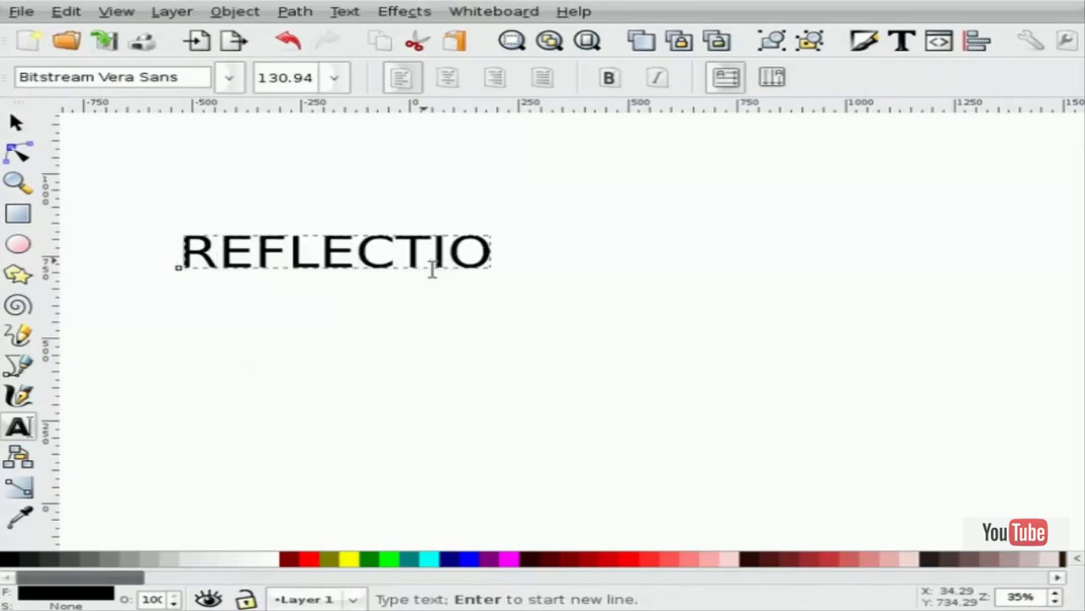
{"action": "key", "text": "F1"}
{"action": "key", "text": "shift"}
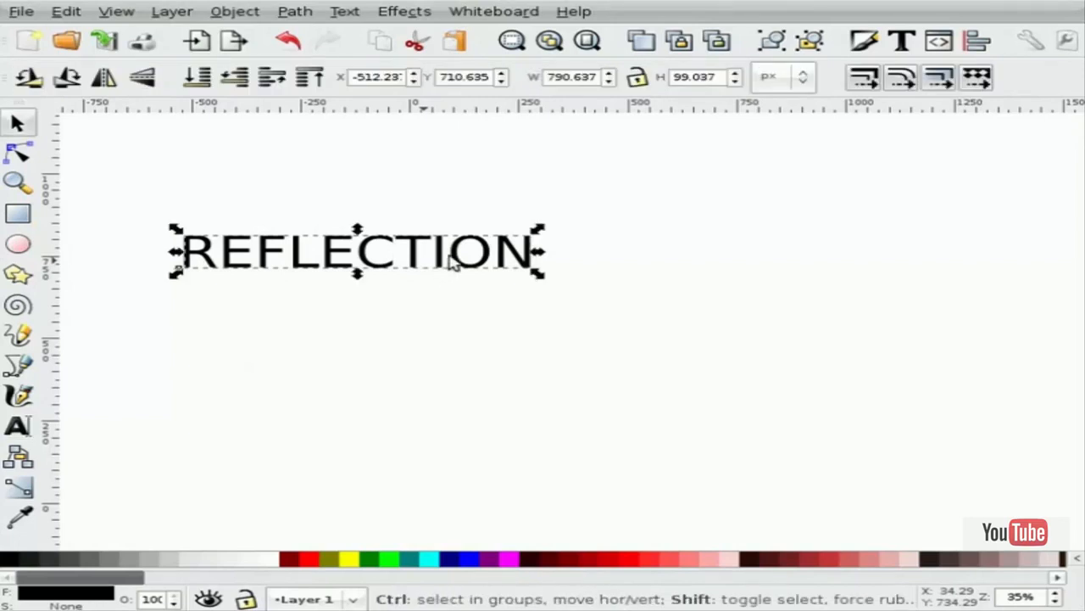
Change the REFLECTION text's font family to Prototype in Regular style.
{"action": "key", "text": "ctrl+shift+f"}
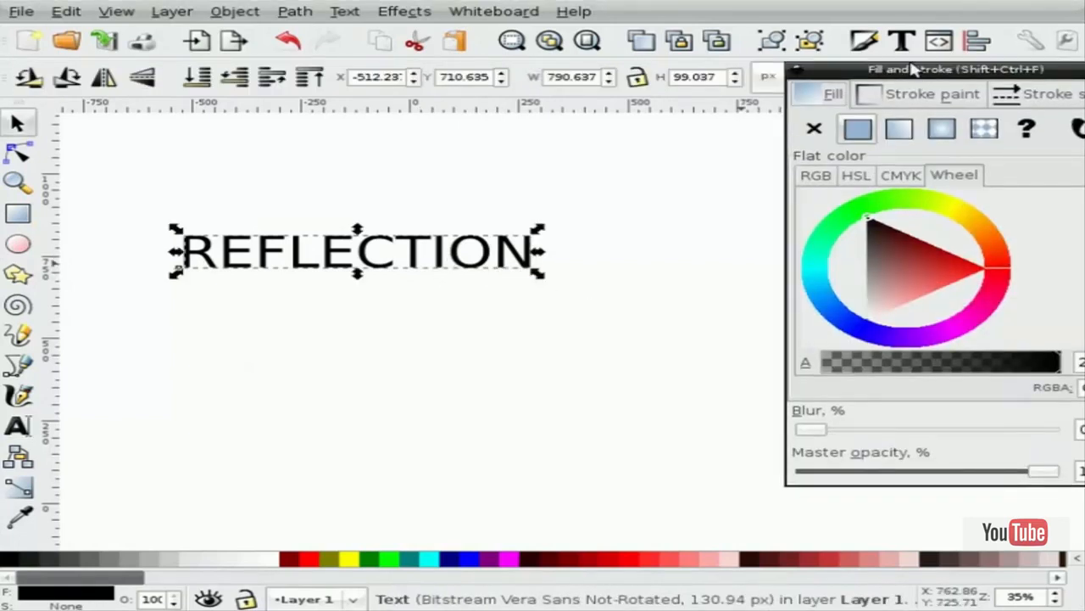
{"action": "left_click", "coordinate": [901, 41]}
{"action": "left_click_drag", "start_coordinate": [667, 149], "coordinate": [649, 55]}
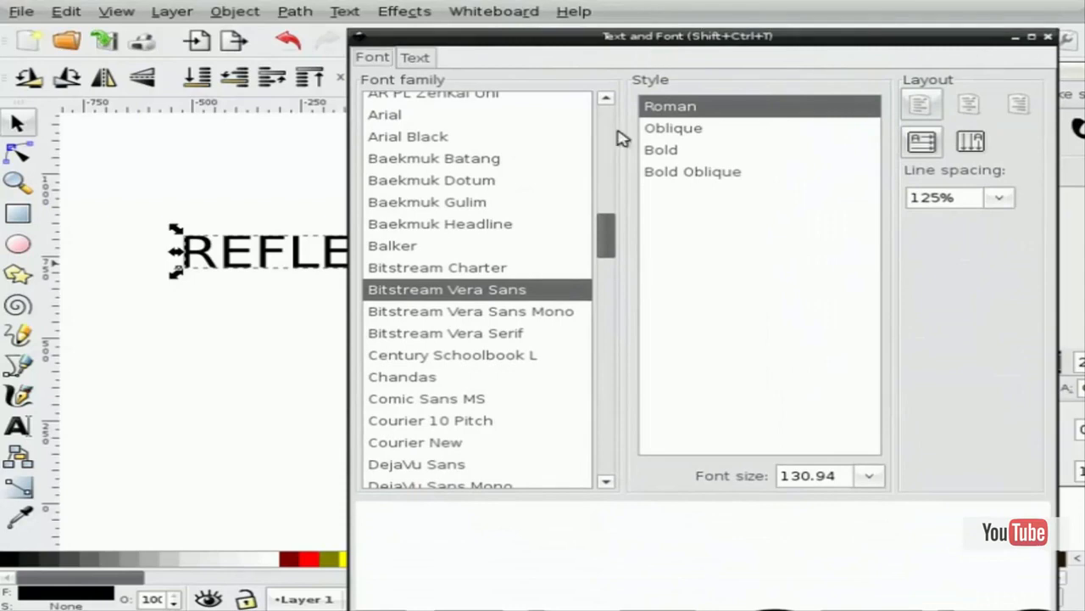
{"action": "left_click_drag", "start_coordinate": [604, 253], "coordinate": [611, 405]}
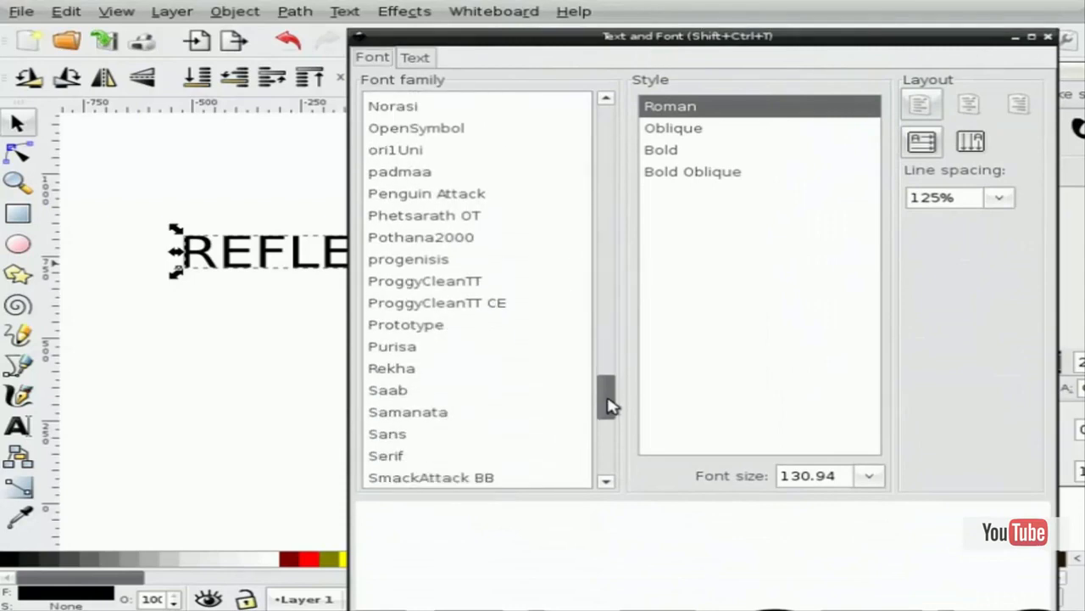
{"action": "left_click", "coordinate": [426, 330]}
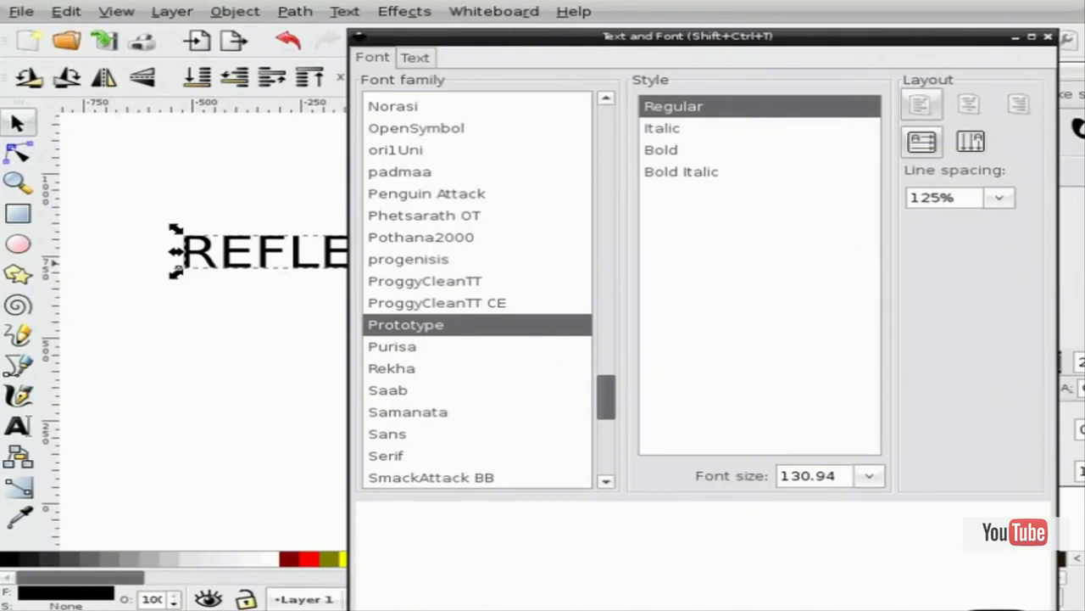
{"action": "key", "text": "Return"}
{"action": "key", "text": "ctrl+w"}
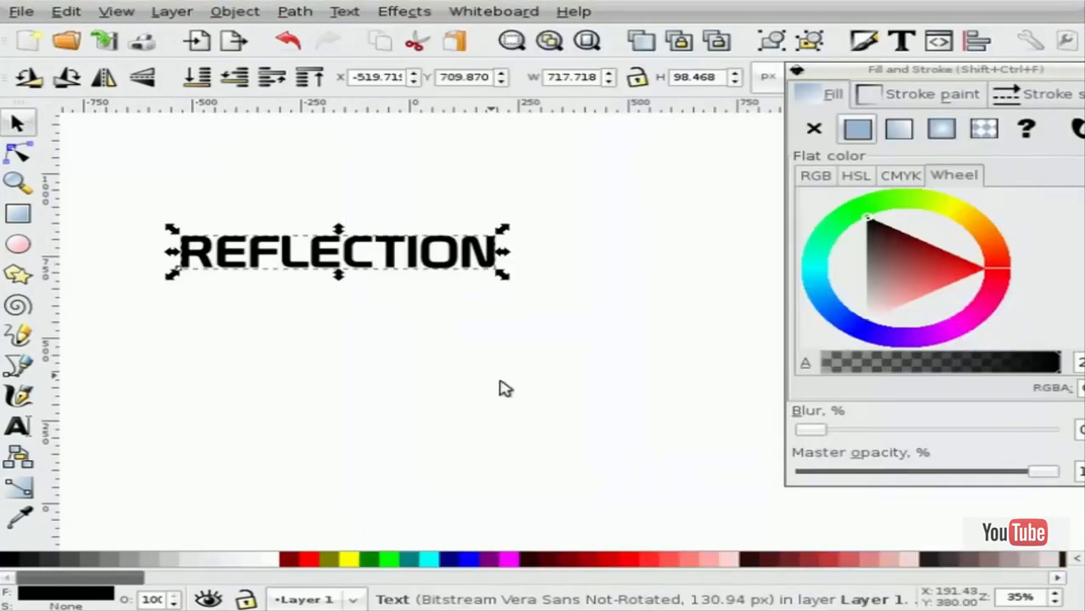
Fill the REFLECTION text with Red (#FF0000) and close the fill settings.
{"action": "left_click_drag", "start_coordinate": [874, 76], "coordinate": [692, 83]}
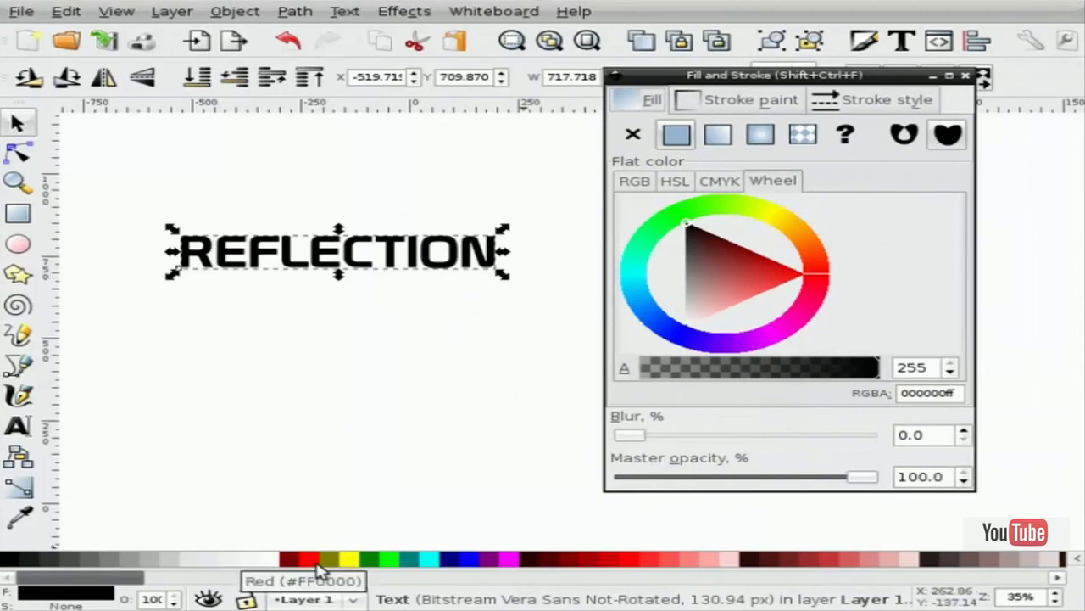
{"action": "left_click", "coordinate": [313, 561]}
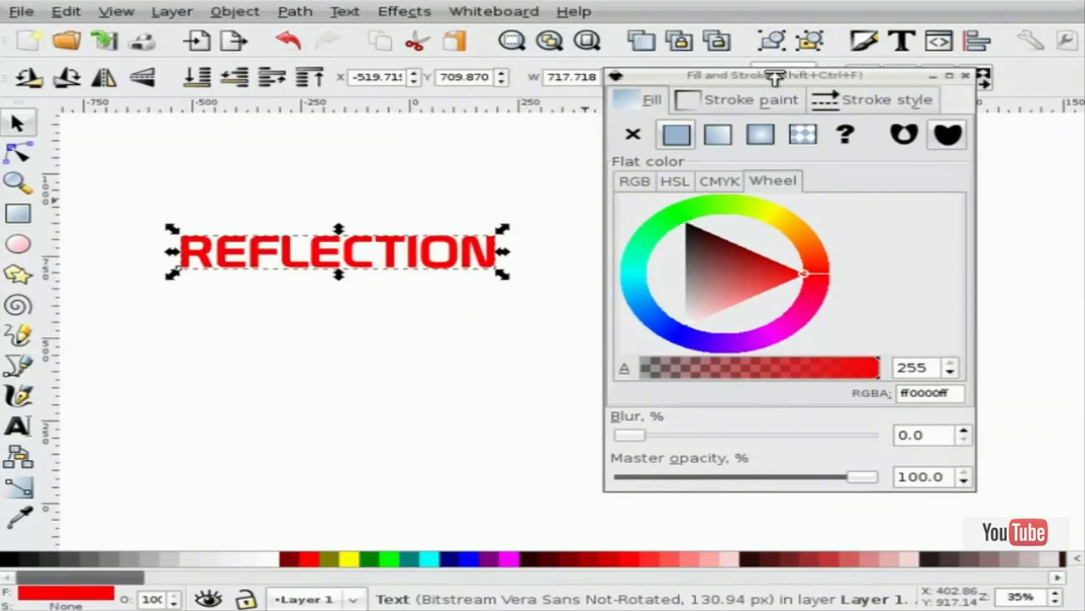
{"action": "left_click", "coordinate": [968, 75]}
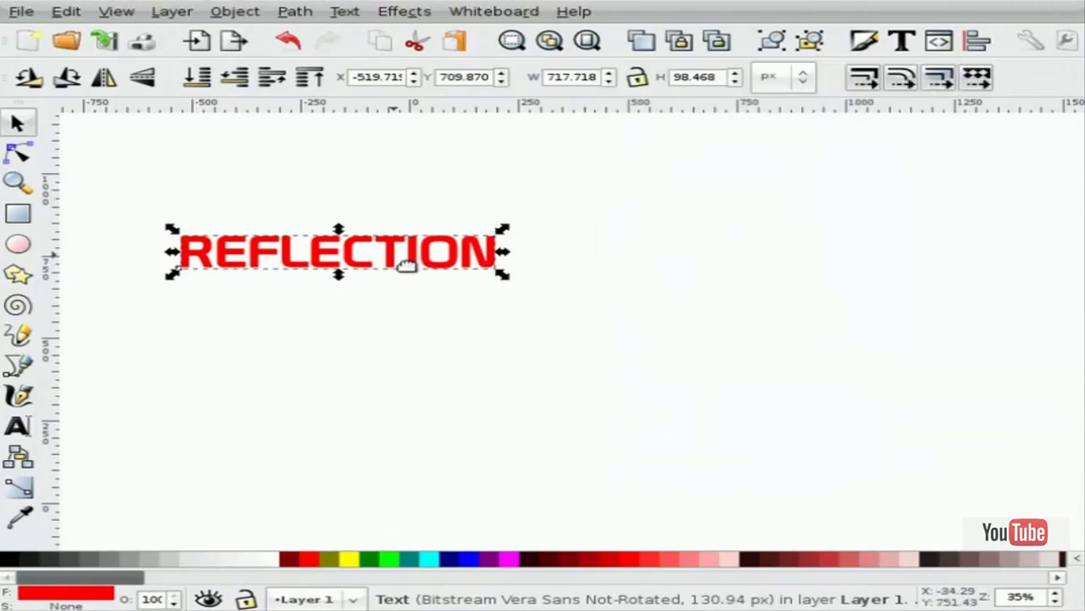
Shift the red text about 20 px left and 26 px up on the canvas.
{"action": "left_click", "coordinate": [369, 341]}
{"action": "left_click", "coordinate": [359, 267]}
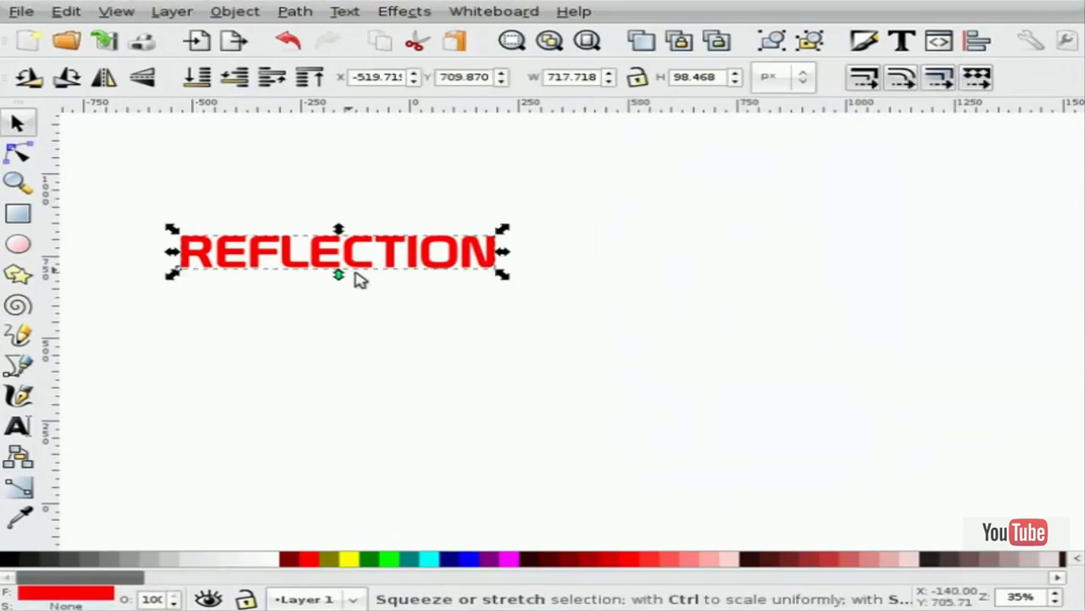
{"action": "left_click_drag", "start_coordinate": [359, 266], "coordinate": [351, 257]}
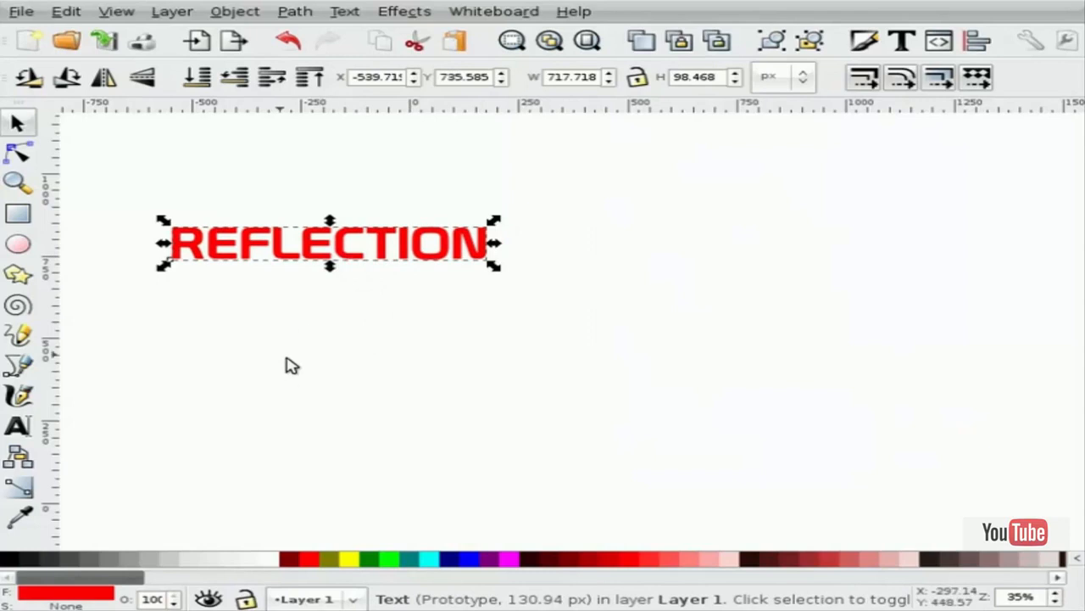
Duplicate the red text, flip the copy vertically and move it 100 px straight down beneath the original.
{"action": "key", "text": "ctrl"}
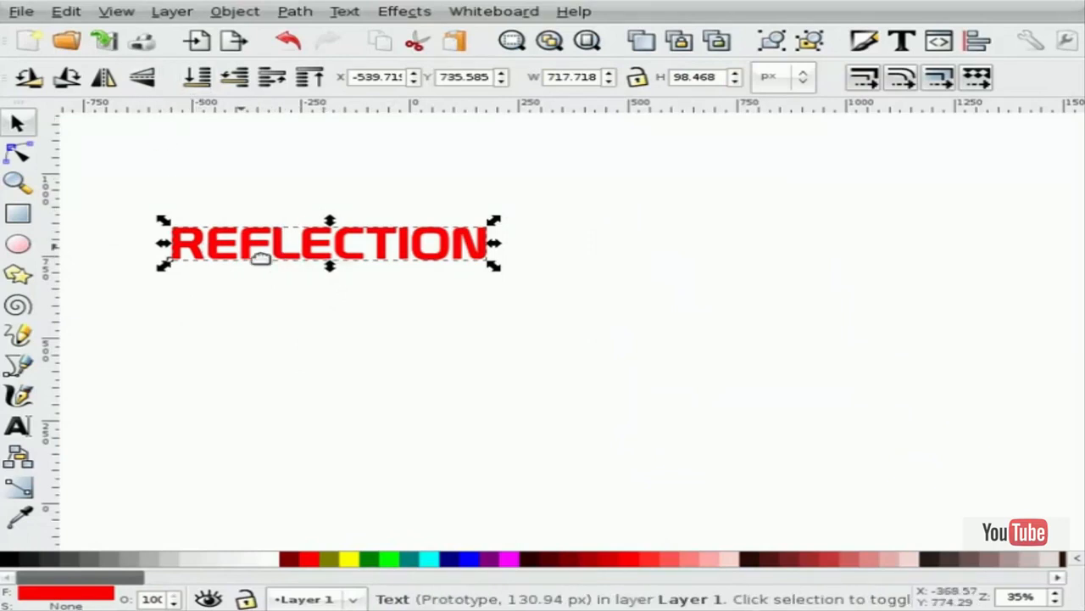
{"action": "left_click", "coordinate": [147, 81]}
{"action": "left_click_drag", "start_coordinate": [288, 260], "coordinate": [291, 295]}
{"action": "left_click", "coordinate": [281, 334]}
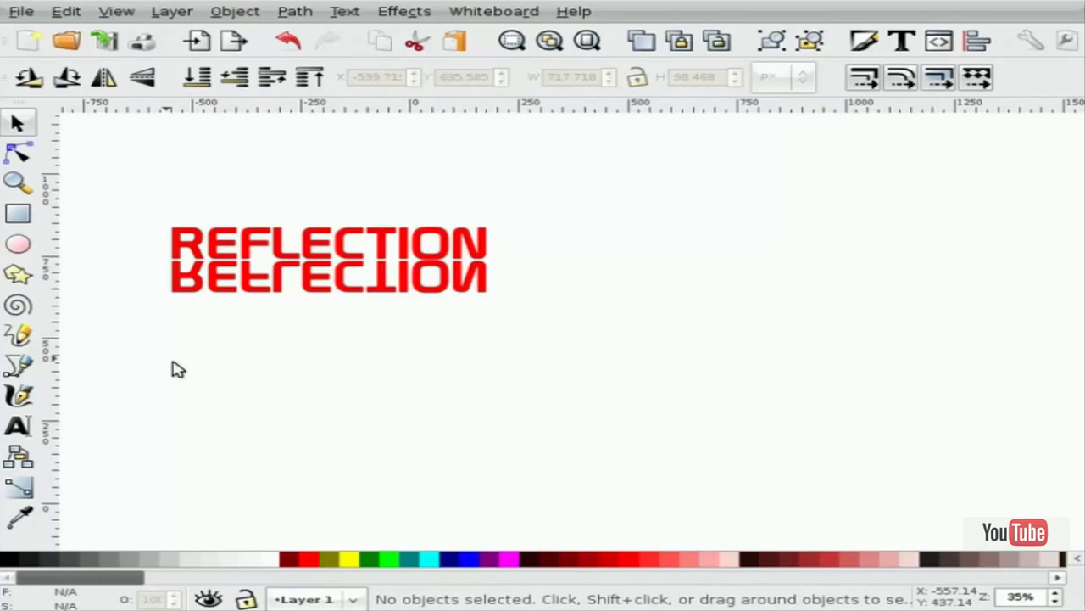
Draw a rectangle about 777 by 131 px that completely covers the flipped text copy.
{"action": "left_click", "coordinate": [19, 217]}
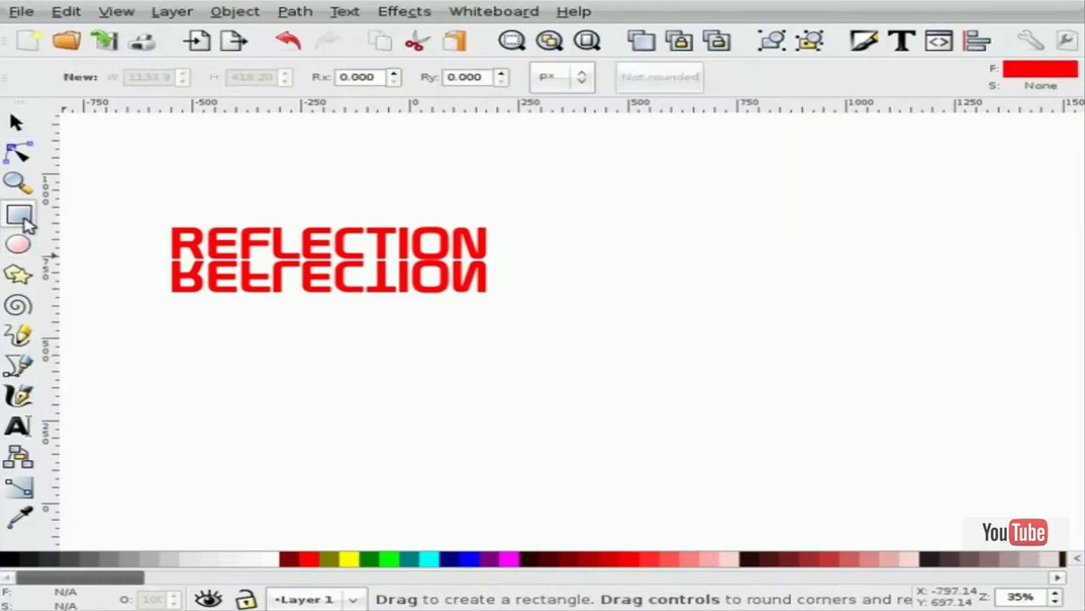
{"action": "left_click_drag", "start_coordinate": [157, 259], "coordinate": [502, 307]}
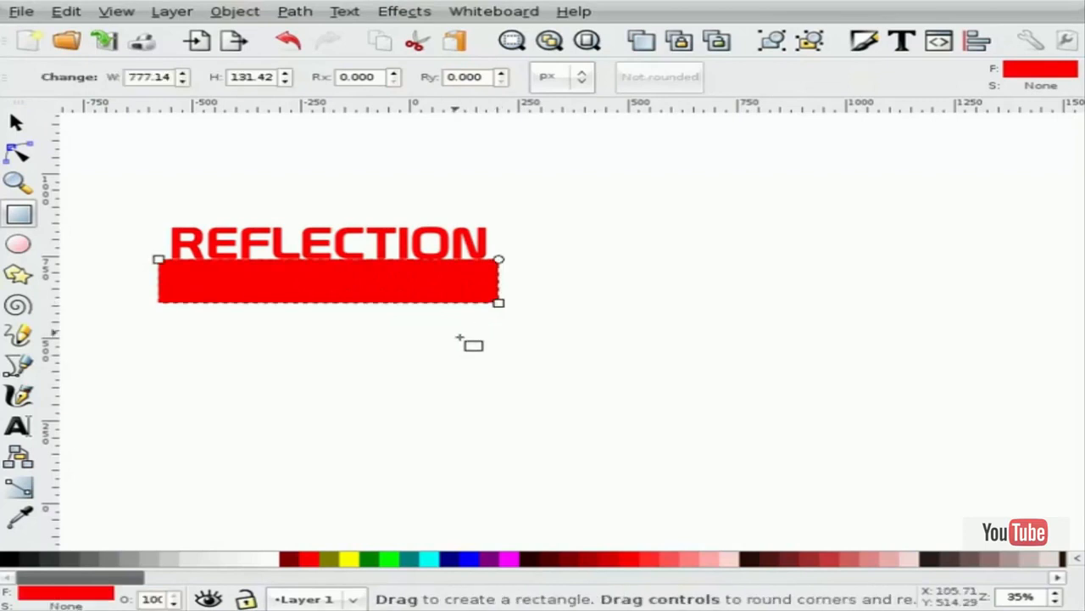
{"action": "key", "text": "s"}
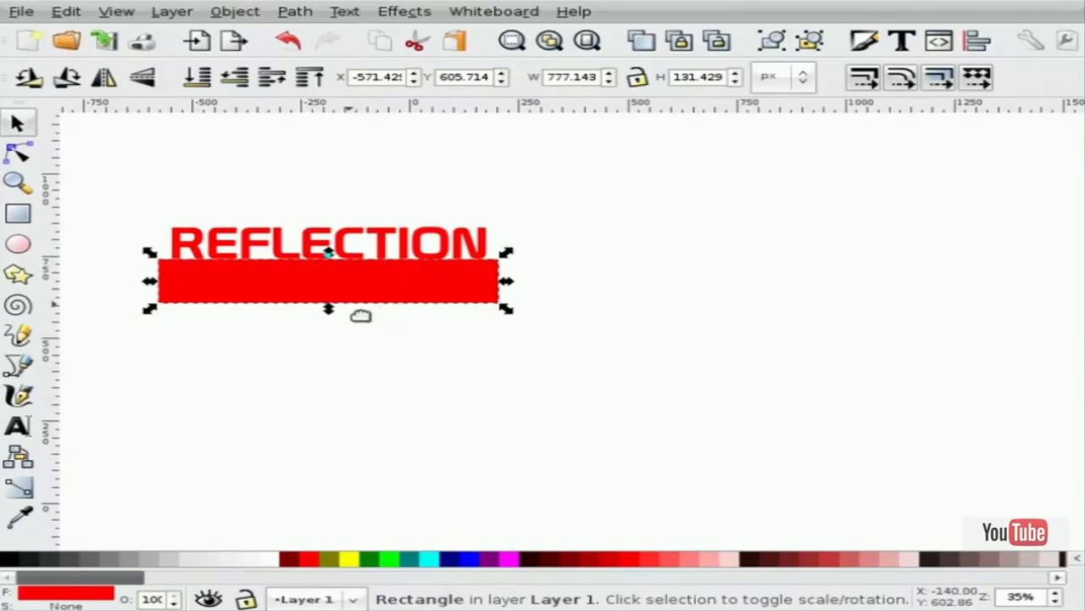
Give the rectangle a linear gradient fill instead of the flat red.
{"action": "key", "text": "ctrl+shift+f"}
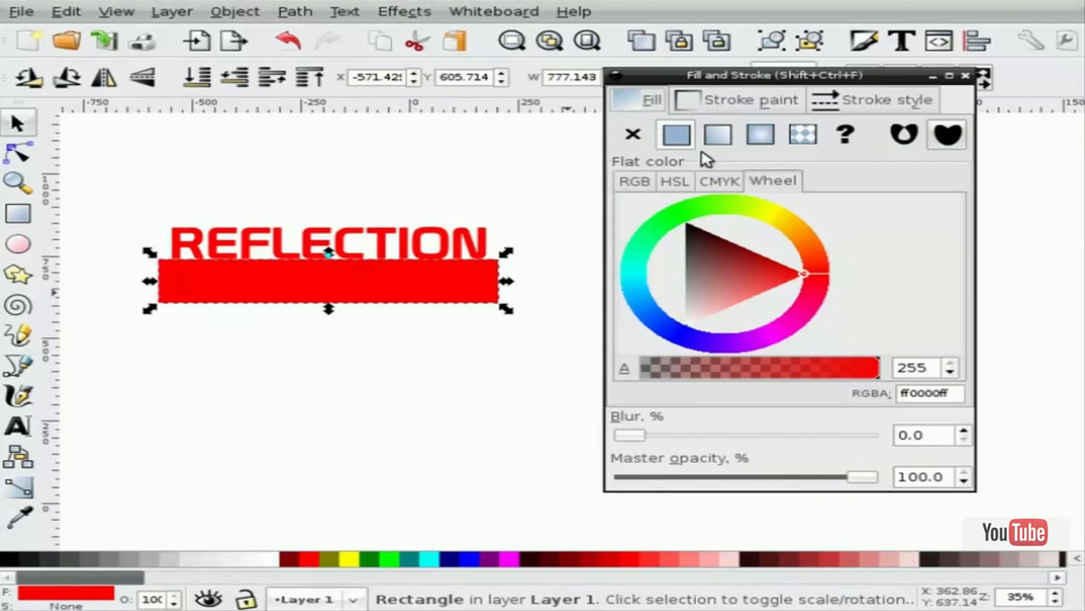
{"action": "left_click", "coordinate": [722, 101]}
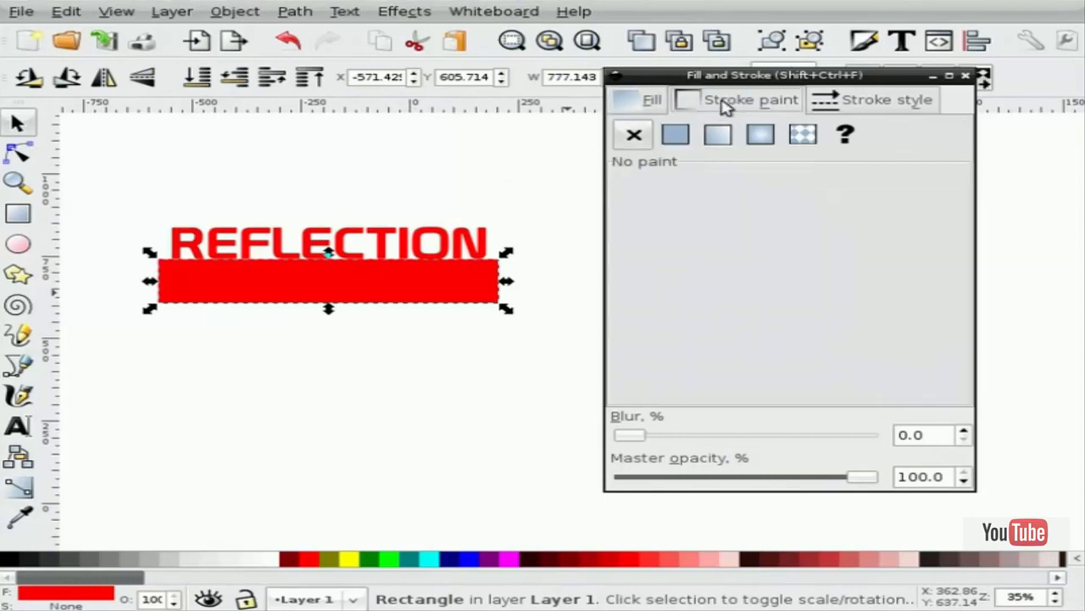
{"action": "left_click", "coordinate": [653, 102]}
{"action": "left_click", "coordinate": [720, 135]}
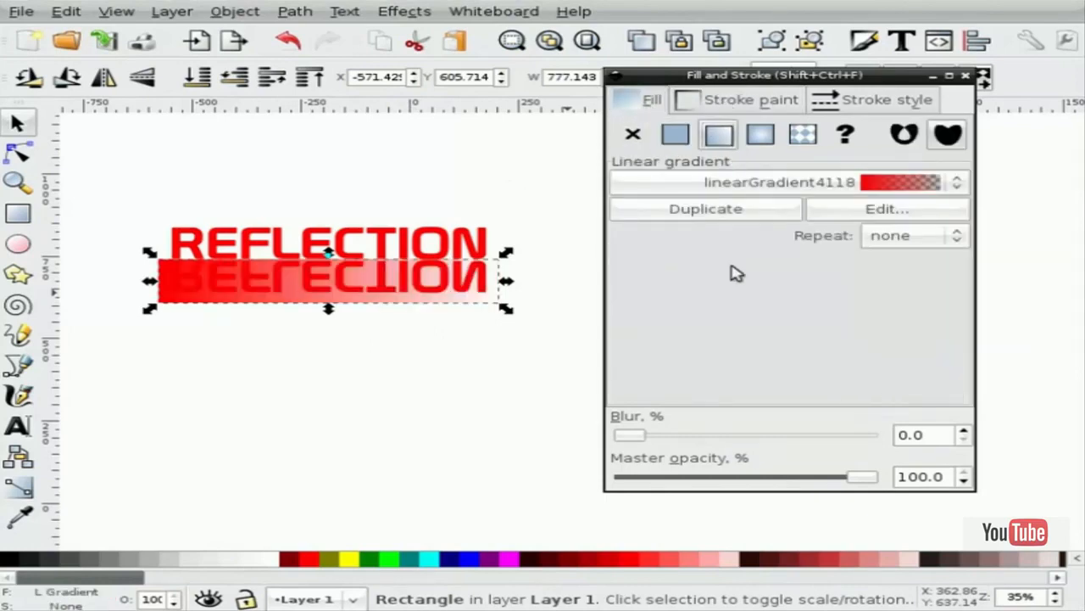
Edit the rectangle's gradient so its first stop is black and its last stop is opaque white (ffffffff).
{"action": "left_click", "coordinate": [873, 217]}
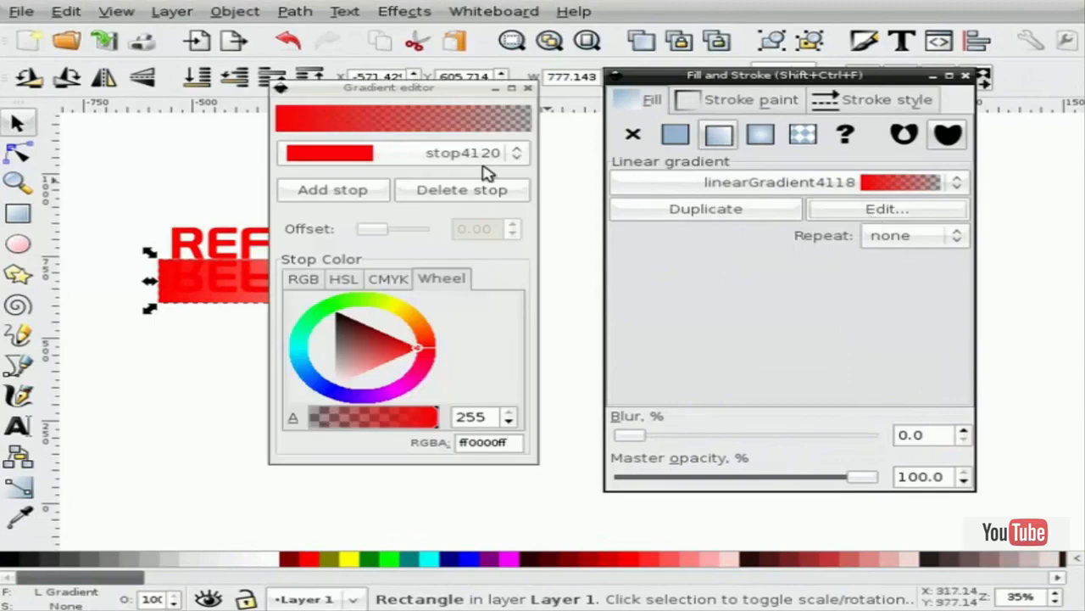
{"action": "left_click", "coordinate": [415, 158]}
{"action": "left_click", "coordinate": [391, 156]}
{"action": "left_click_drag", "start_coordinate": [373, 356], "coordinate": [334, 313]}
{"action": "left_click", "coordinate": [406, 158]}
{"action": "left_click", "coordinate": [407, 174]}
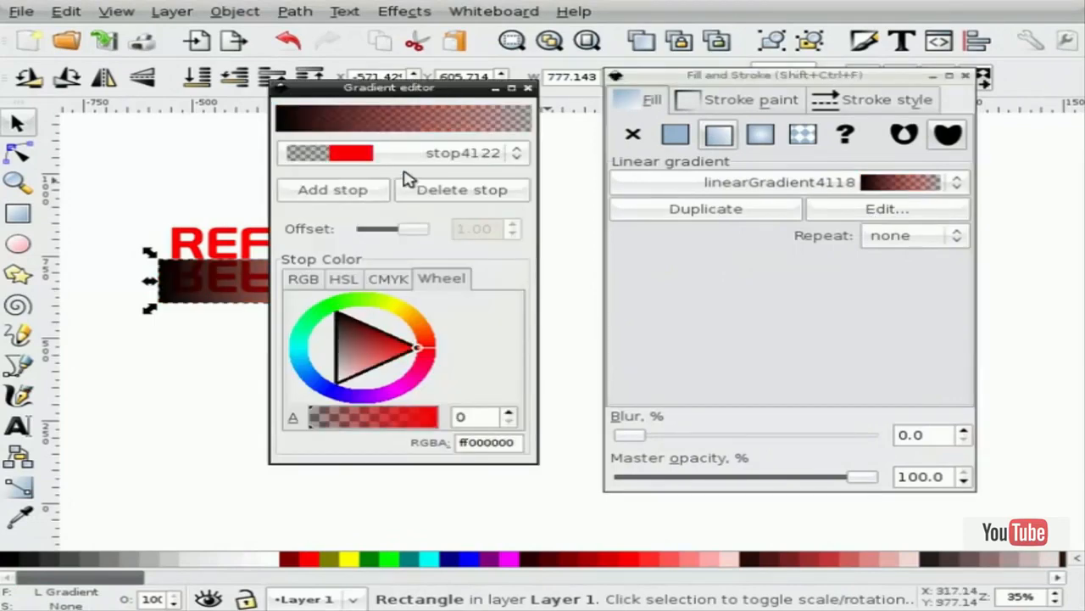
{"action": "left_click_drag", "start_coordinate": [337, 357], "coordinate": [455, 421]}
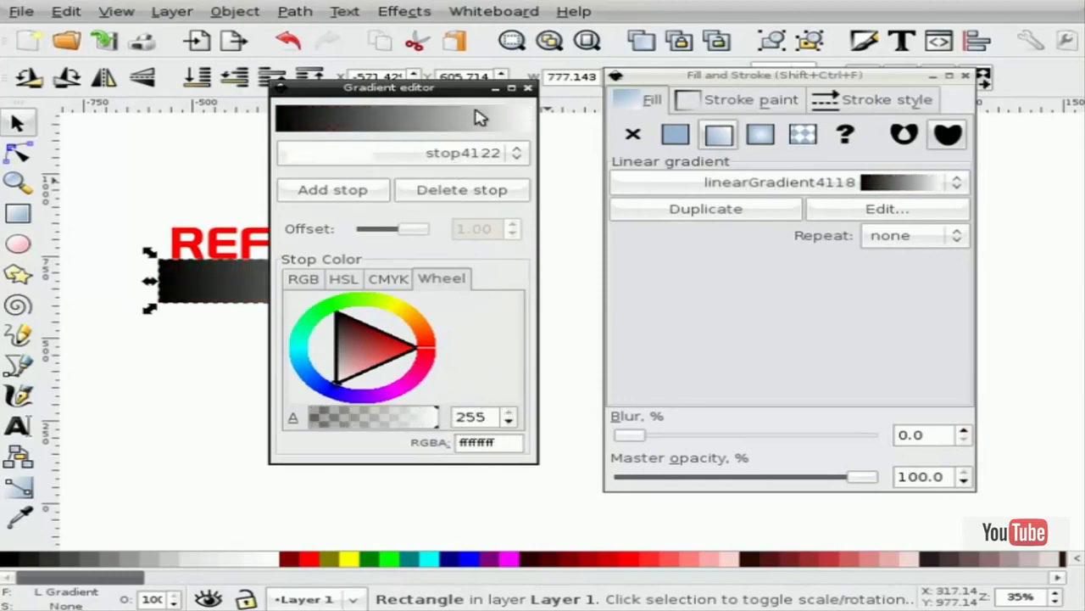
{"action": "left_click", "coordinate": [528, 87]}
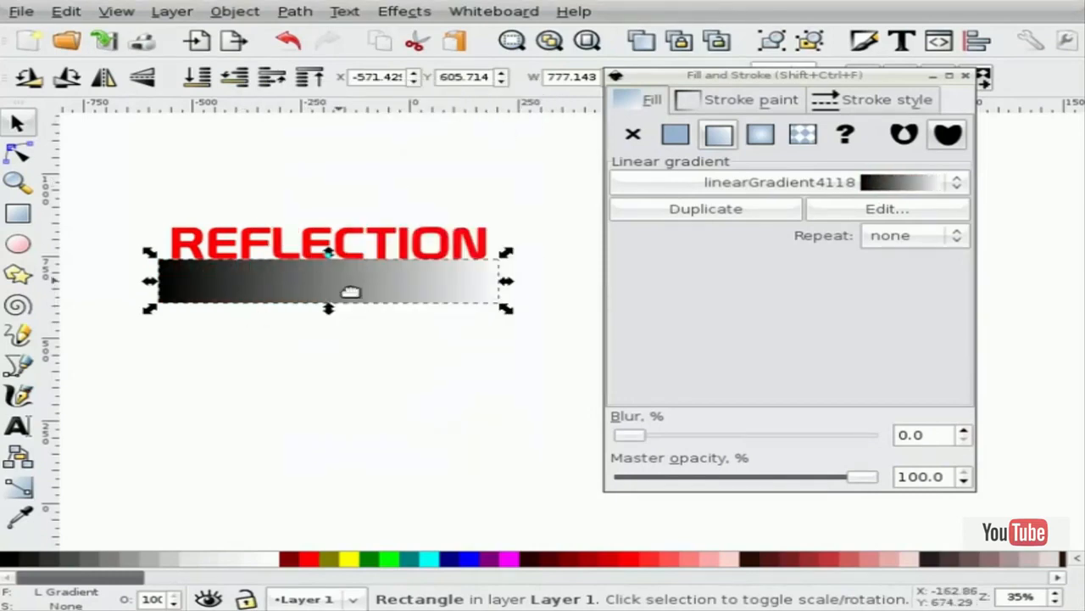
Reorient the rectangle's gradient vertically, with the black end near its lower edge and the white end above its upper edge within the original text.
{"action": "left_click", "coordinate": [19, 487]}
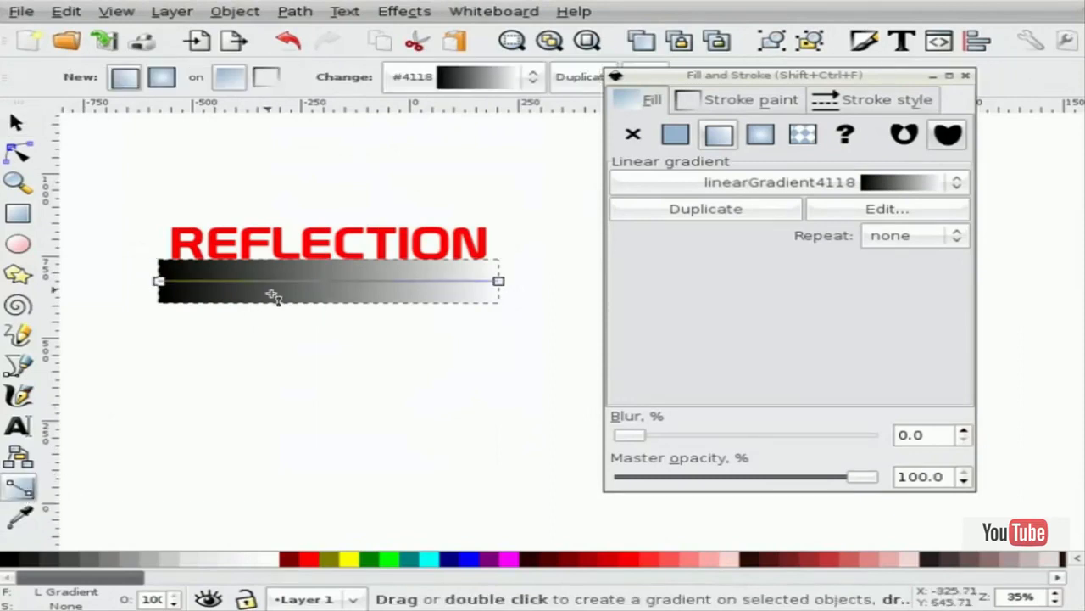
{"action": "mouse_move", "coordinate": [161, 283]}
{"action": "left_mouse_down"}
{"action": "mouse_move", "coordinate": [329, 296]}
{"action": "mouse_move", "coordinate": [316, 294]}
{"action": "left_mouse_up"}
{"action": "left_click_drag", "start_coordinate": [500, 282], "coordinate": [316, 244]}
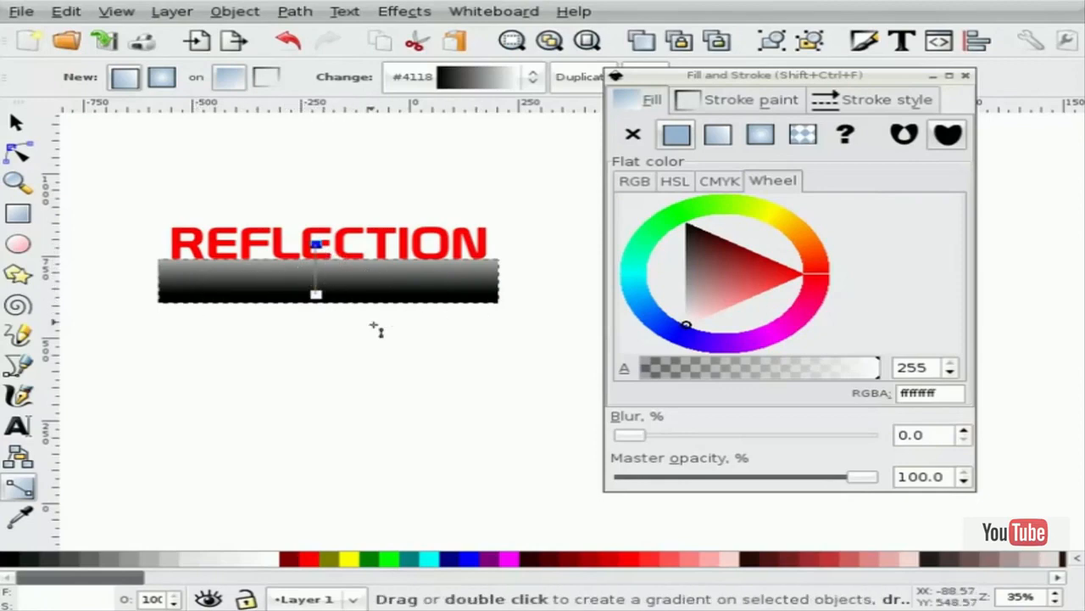
{"action": "key", "text": "s"}
{"action": "left_click", "coordinate": [456, 326]}
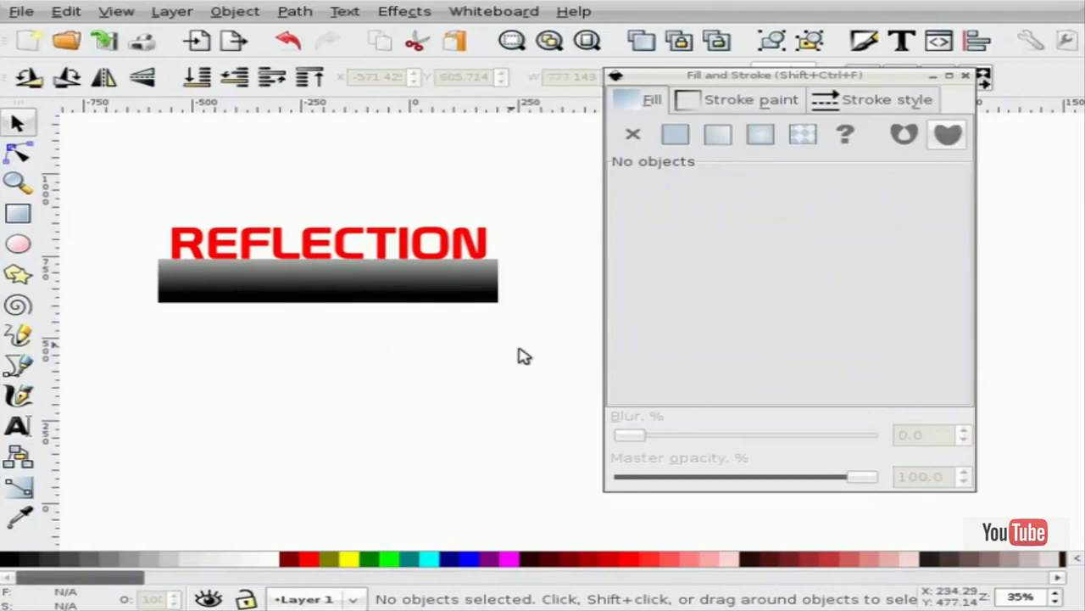
Select the flipped text together with the gradient rectangle and set the rectangle as the text's mask.
{"action": "left_click_drag", "start_coordinate": [543, 343], "coordinate": [135, 260]}
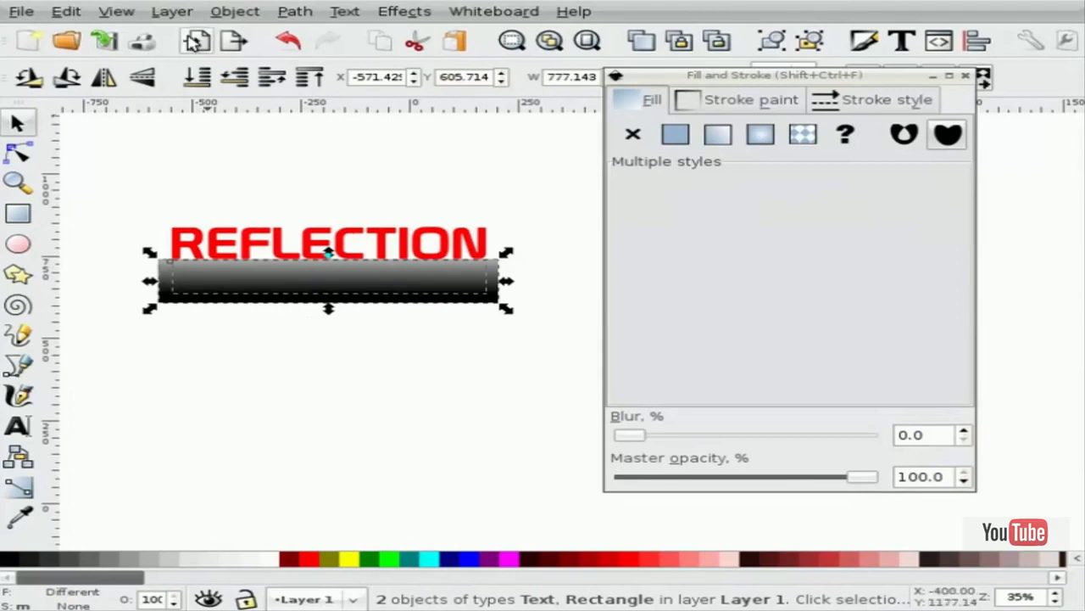
{"action": "left_click", "coordinate": [237, 12]}
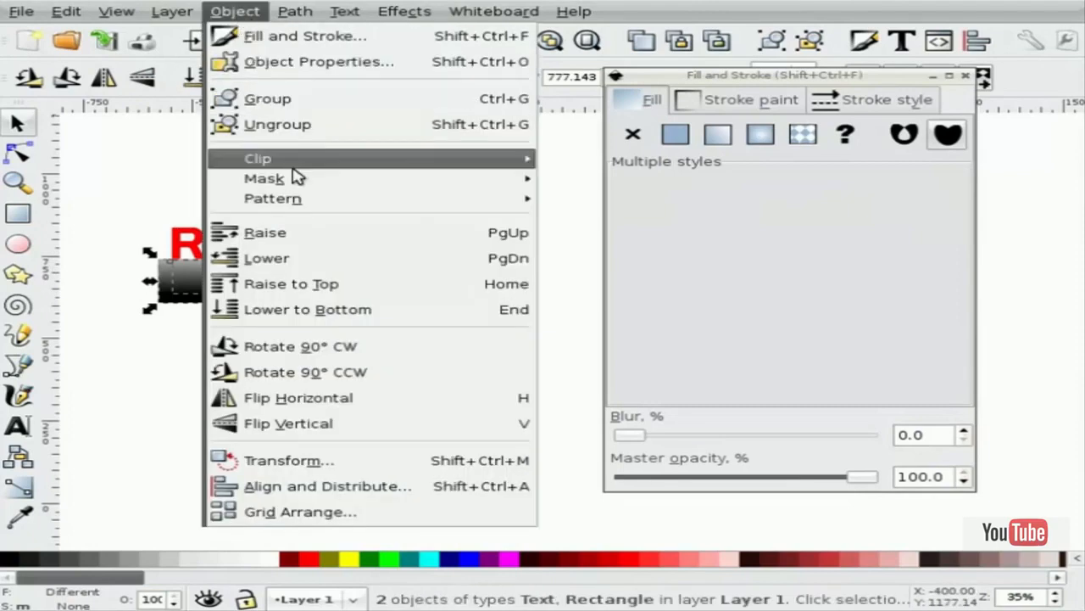
{"action": "mouse_move", "coordinate": [509, 178]}
{"action": "left_click", "coordinate": [560, 179]}
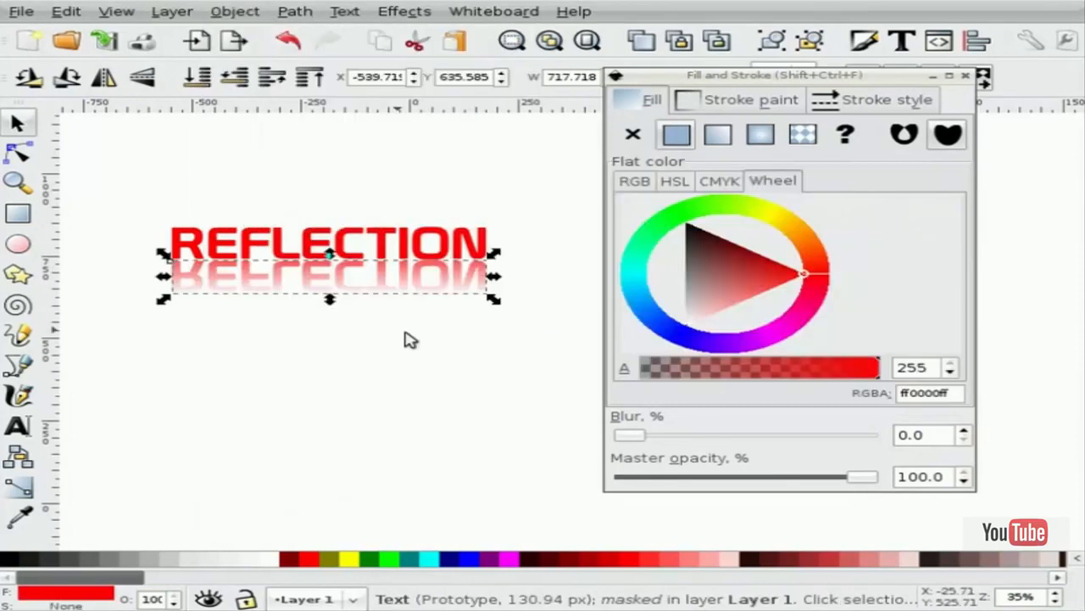
Undo the mask on the flipped text so the gradient rectangle can be edited again.
{"action": "left_click", "coordinate": [238, 301]}
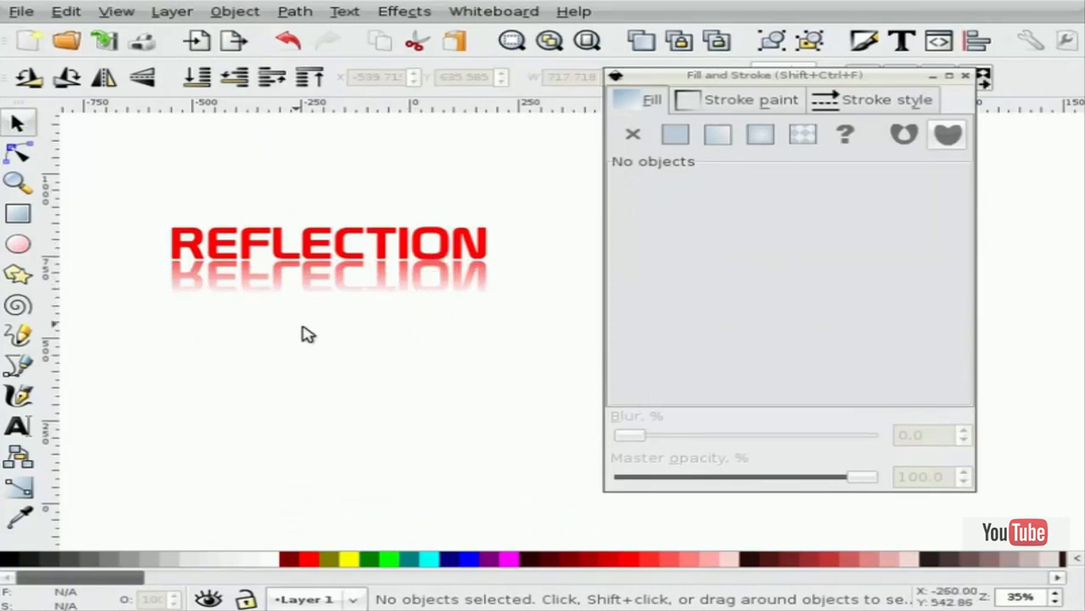
{"action": "key", "text": "ctrl"}
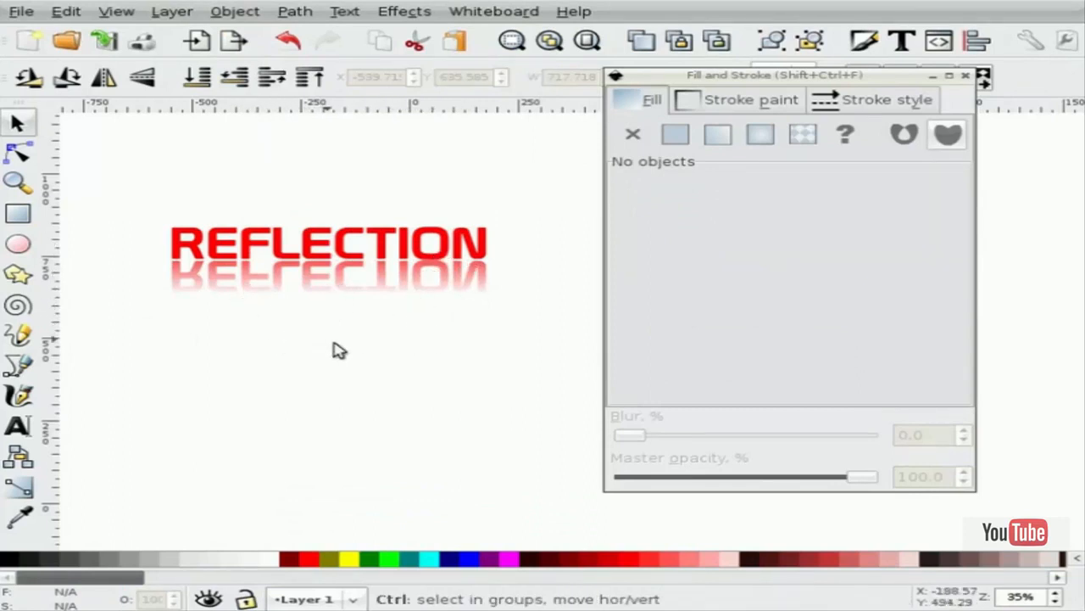
{"action": "key", "text": "ctrl+z"}
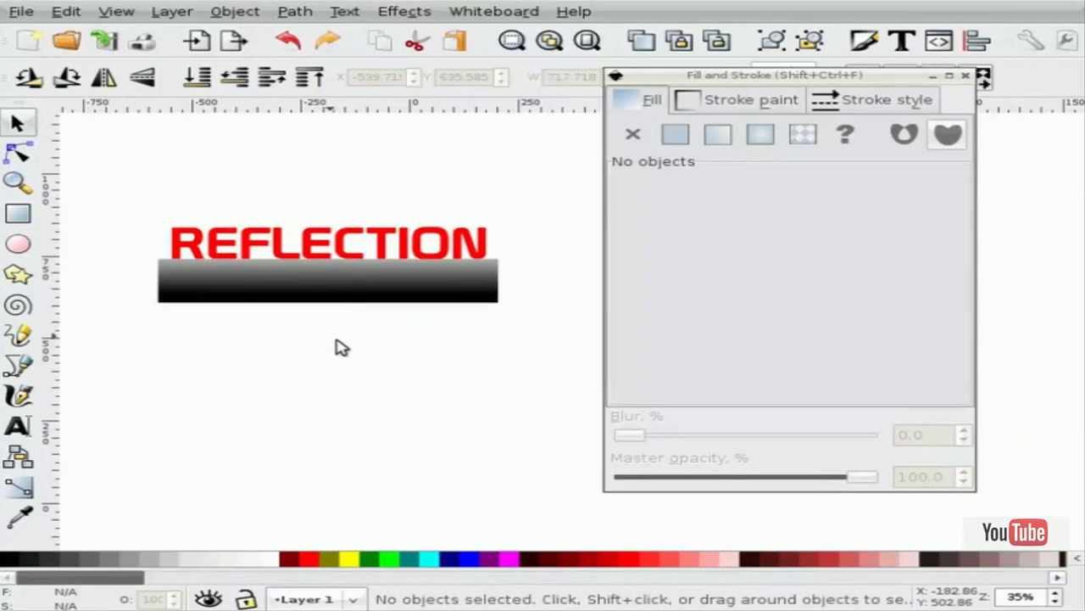
Move the white end of the rectangle's gradient down to the rectangle's upper edge.
{"action": "left_click", "coordinate": [322, 296]}
{"action": "left_click", "coordinate": [18, 487]}
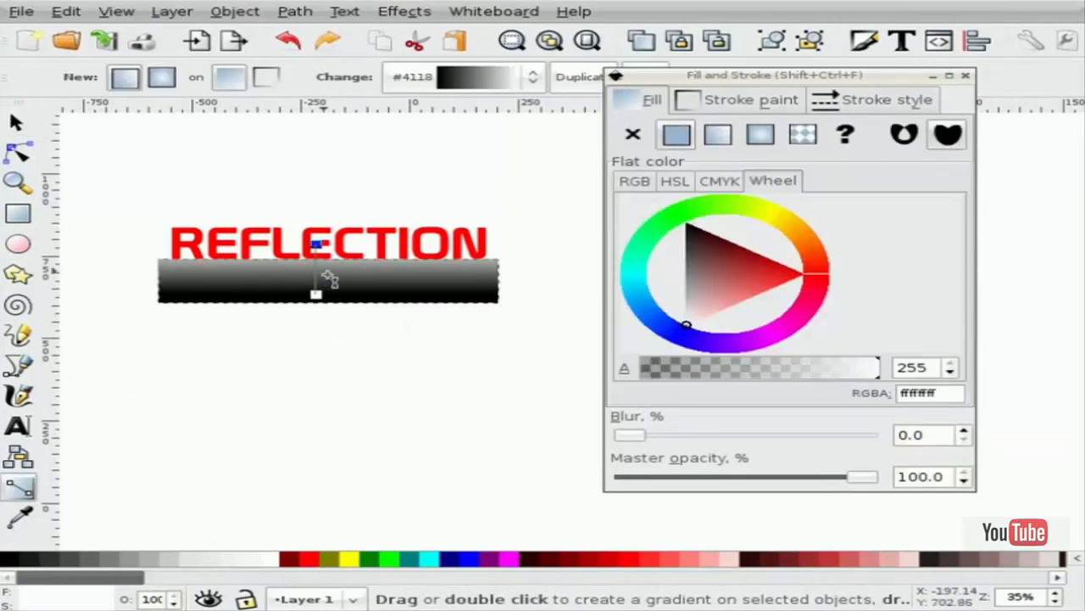
{"action": "mouse_move", "coordinate": [318, 247]}
{"action": "left_mouse_down"}
{"action": "mouse_move", "coordinate": [299, 246]}
{"action": "mouse_move", "coordinate": [316, 261]}
{"action": "left_mouse_up"}
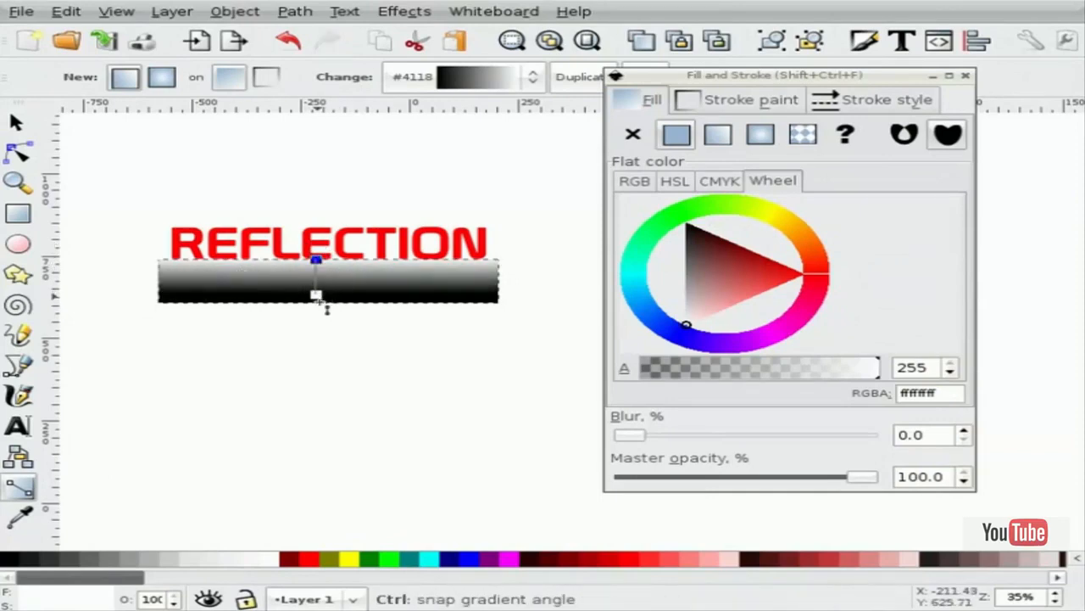
{"action": "left_click", "coordinate": [318, 297]}
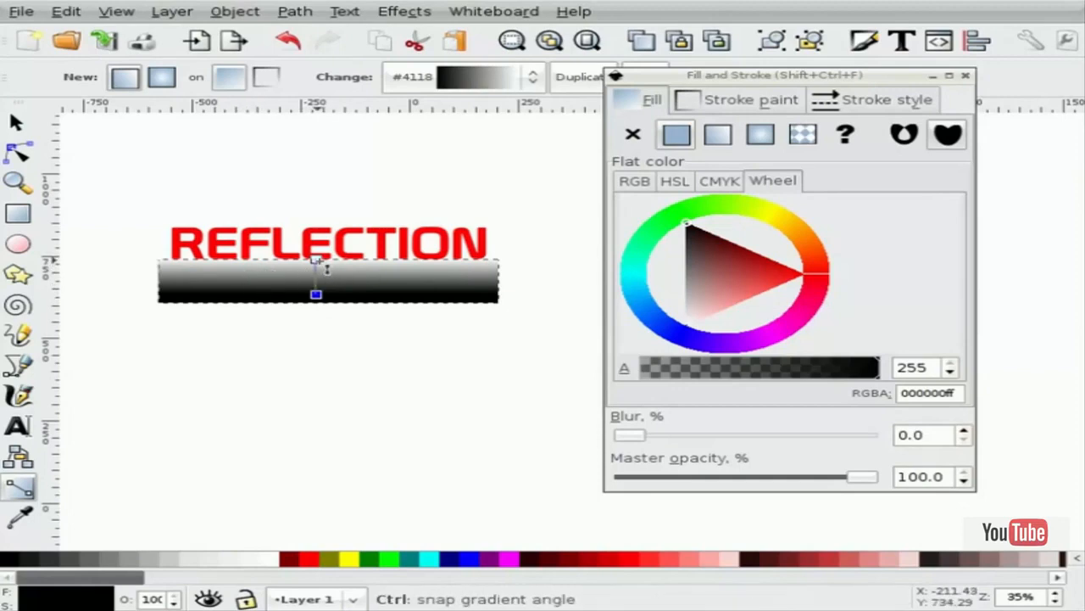
{"action": "left_click", "coordinate": [315, 260]}
Try the adjusted gradient rectangle as the mask of the flipped text, and undo that mask.
{"action": "key", "text": "F1"}
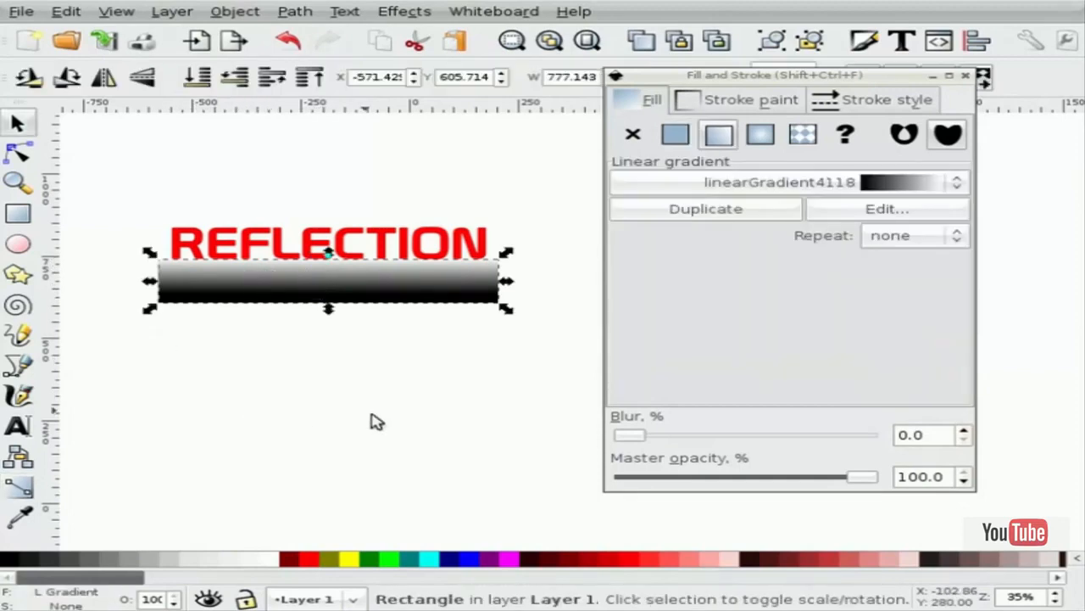
{"action": "left_click", "coordinate": [537, 395]}
{"action": "left_click_drag", "start_coordinate": [526, 384], "coordinate": [105, 182]}
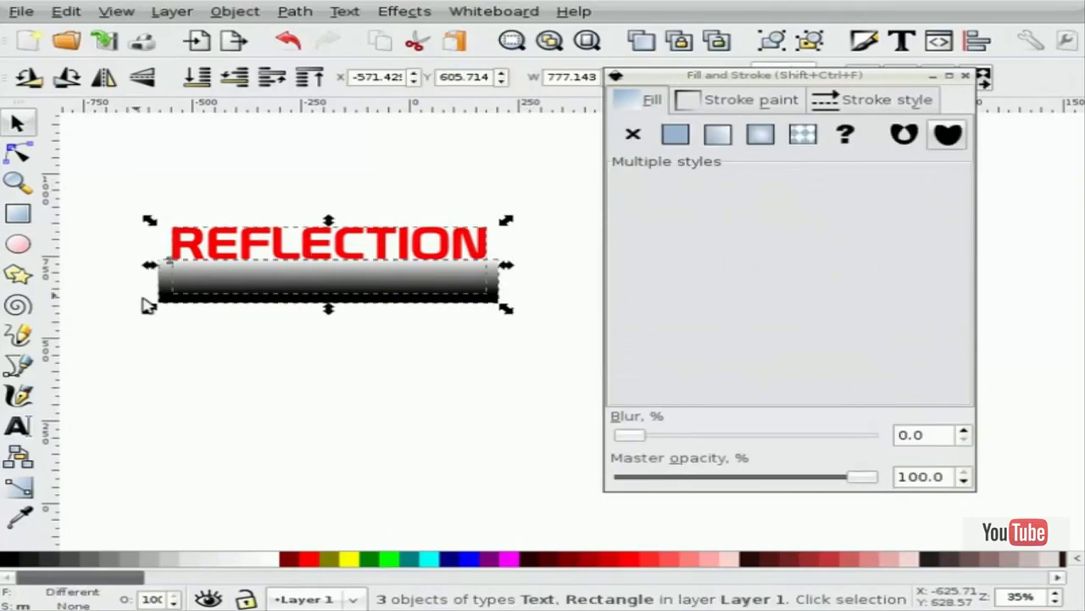
{"action": "left_click", "coordinate": [319, 338]}
{"action": "left_click_drag", "start_coordinate": [540, 331], "coordinate": [117, 256]}
{"action": "left_click", "coordinate": [243, 12]}
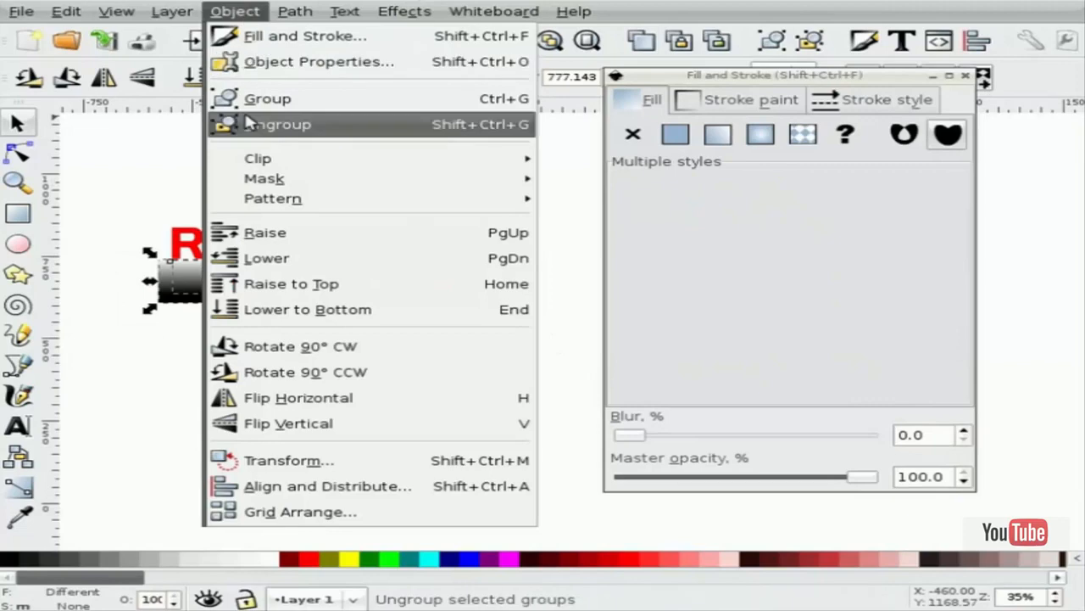
{"action": "mouse_move", "coordinate": [310, 185]}
{"action": "left_click", "coordinate": [564, 185]}
{"action": "left_click", "coordinate": [395, 355]}
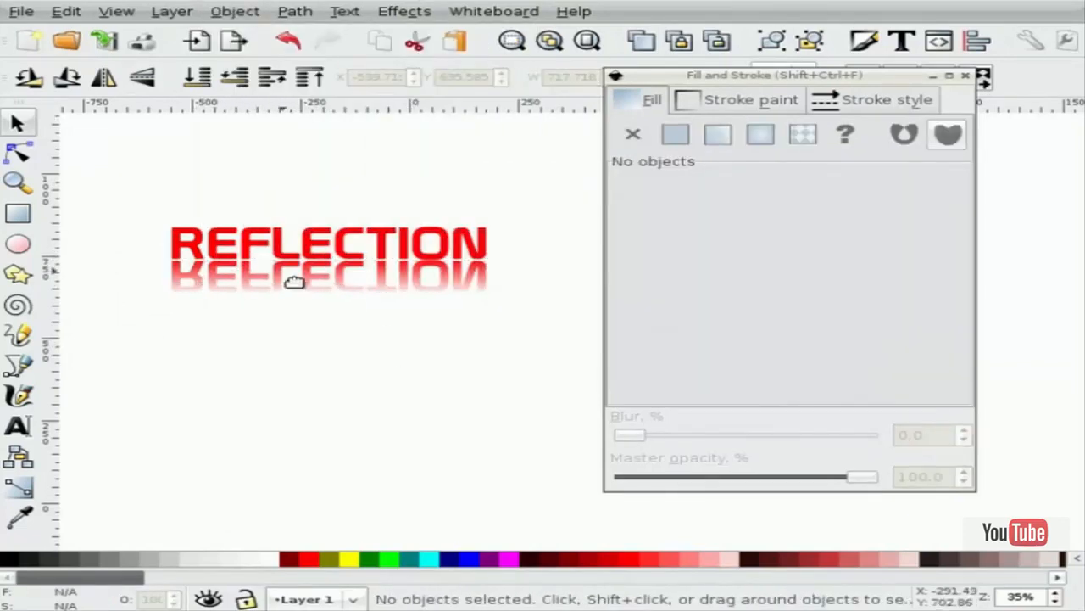
{"action": "left_click", "coordinate": [294, 297]}
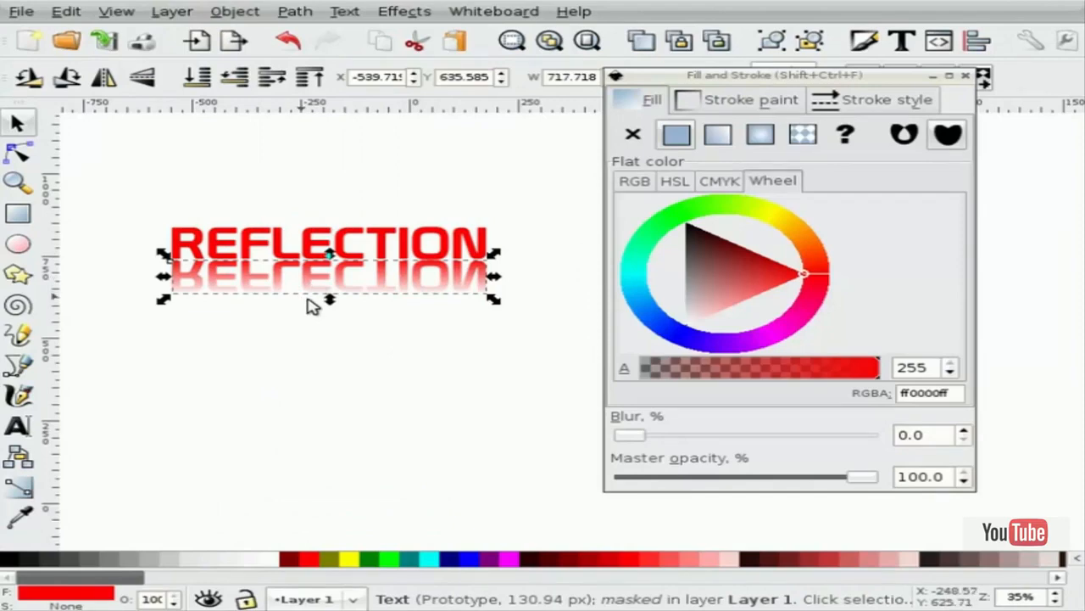
{"action": "key", "text": "ctrl+z"}
Move the white end of the rectangle's gradient up into the original text and its black end slightly up inside the rectangle.
{"action": "left_click", "coordinate": [362, 358]}
{"action": "left_click", "coordinate": [338, 290]}
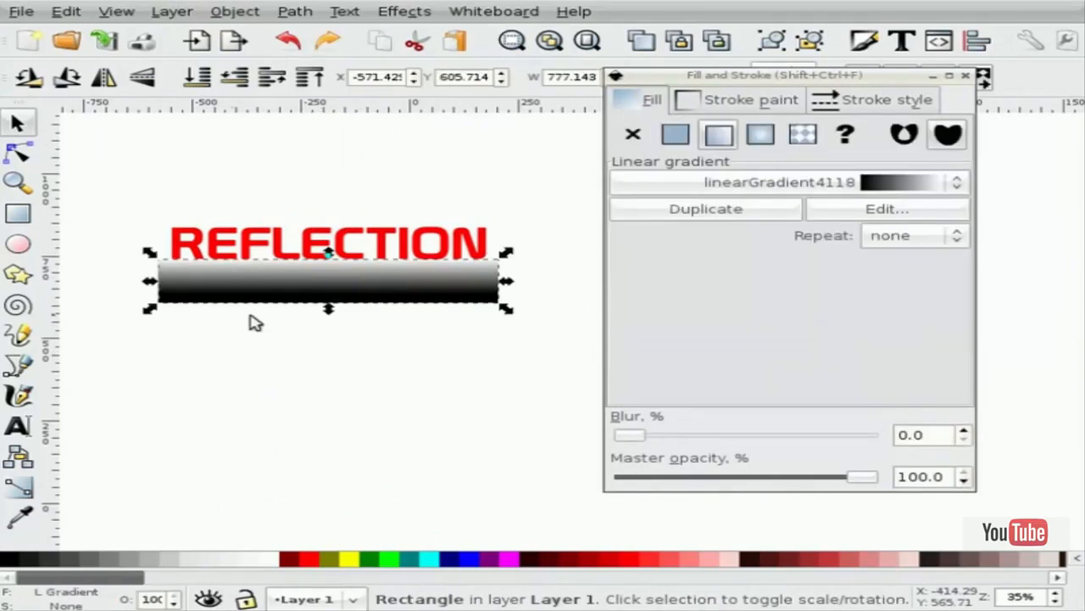
{"action": "left_click", "coordinate": [20, 487]}
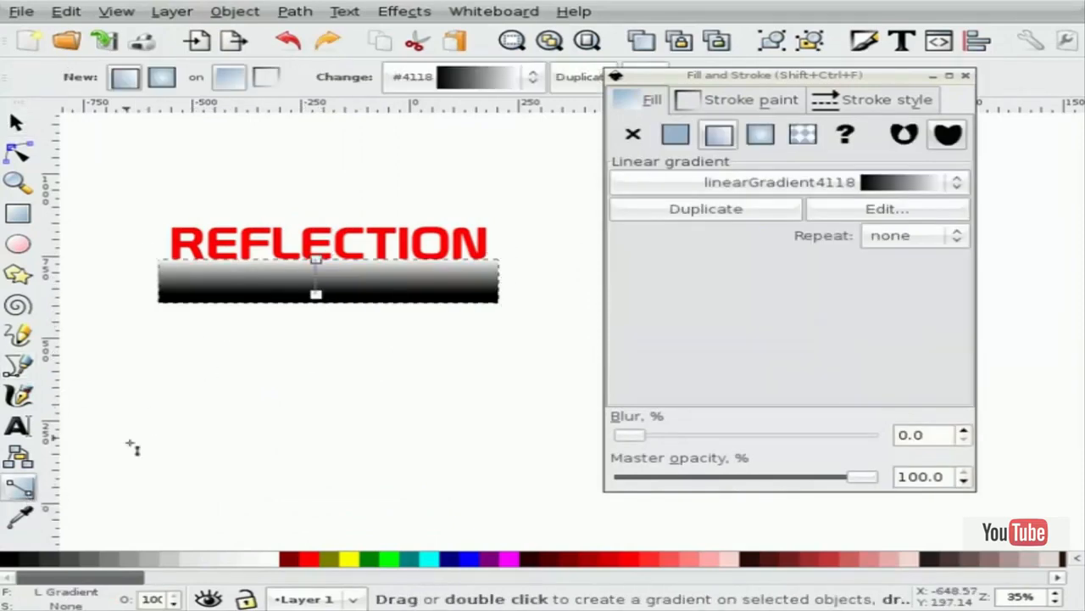
{"action": "left_click_drag", "start_coordinate": [317, 259], "coordinate": [316, 236]}
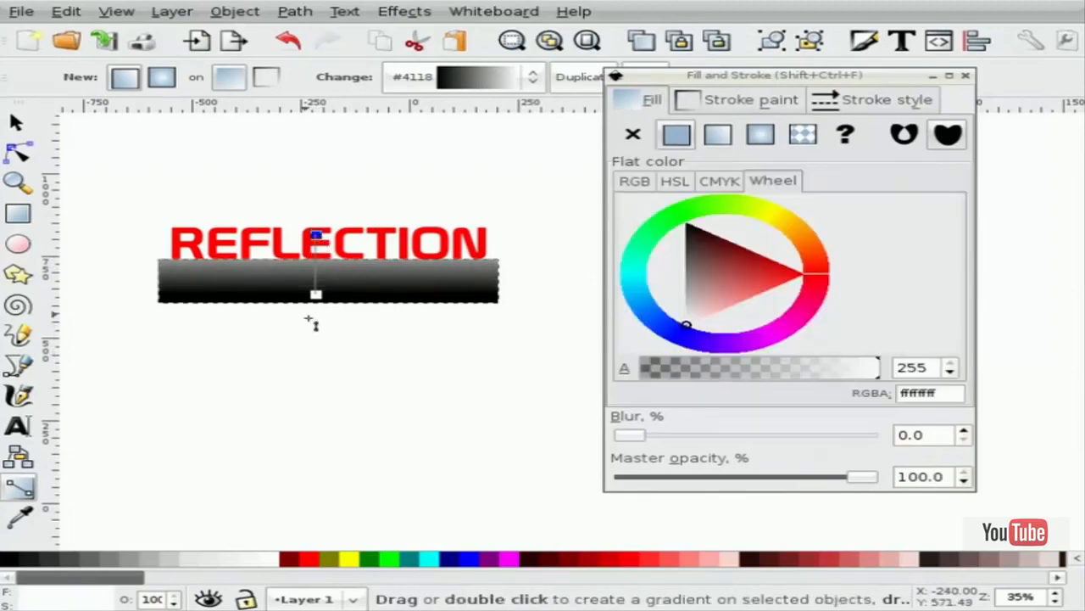
{"action": "left_click_drag", "start_coordinate": [314, 293], "coordinate": [319, 291]}
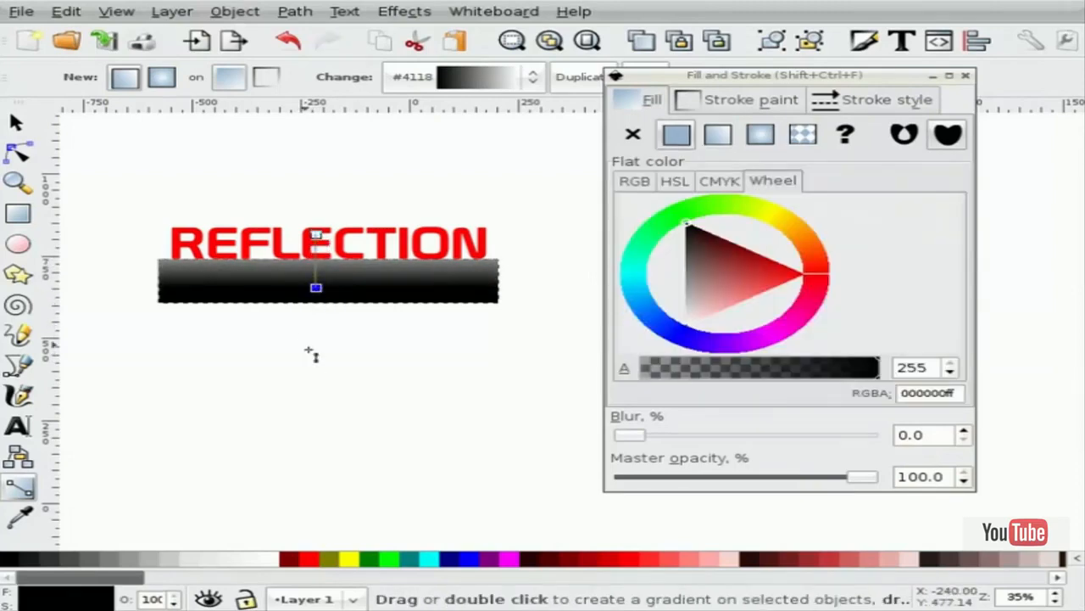
Select only the flipped text and the gradient rectangle, set the rectangle as the text's mask, and deselect.
{"action": "key", "text": "s"}
{"action": "left_click", "coordinate": [379, 372]}
{"action": "left_click_drag", "start_coordinate": [536, 360], "coordinate": [147, 284]}
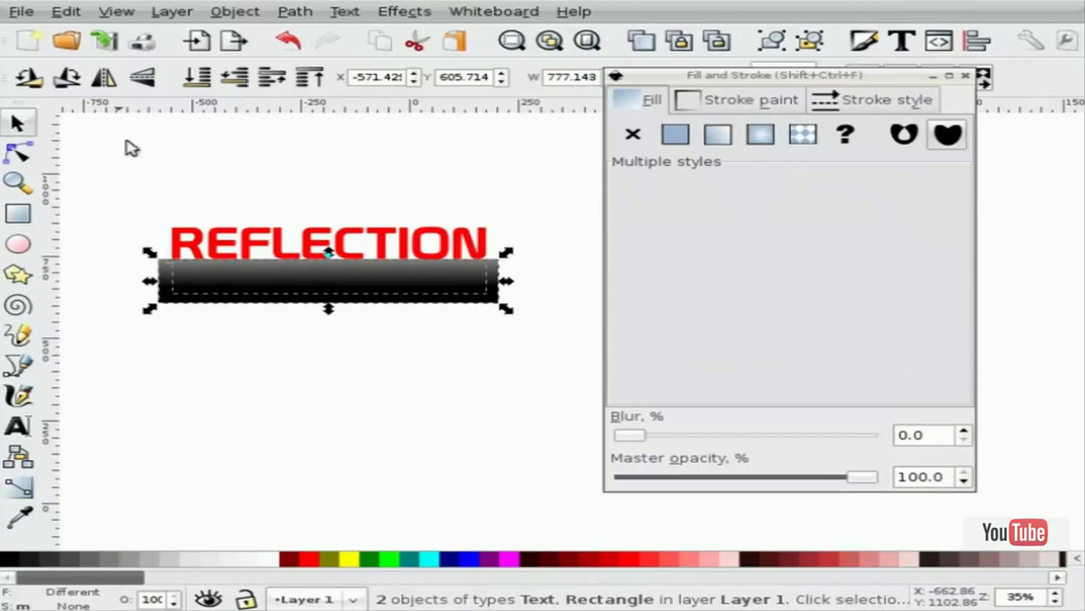
{"action": "left_click", "coordinate": [242, 15]}
{"action": "mouse_move", "coordinate": [268, 181]}
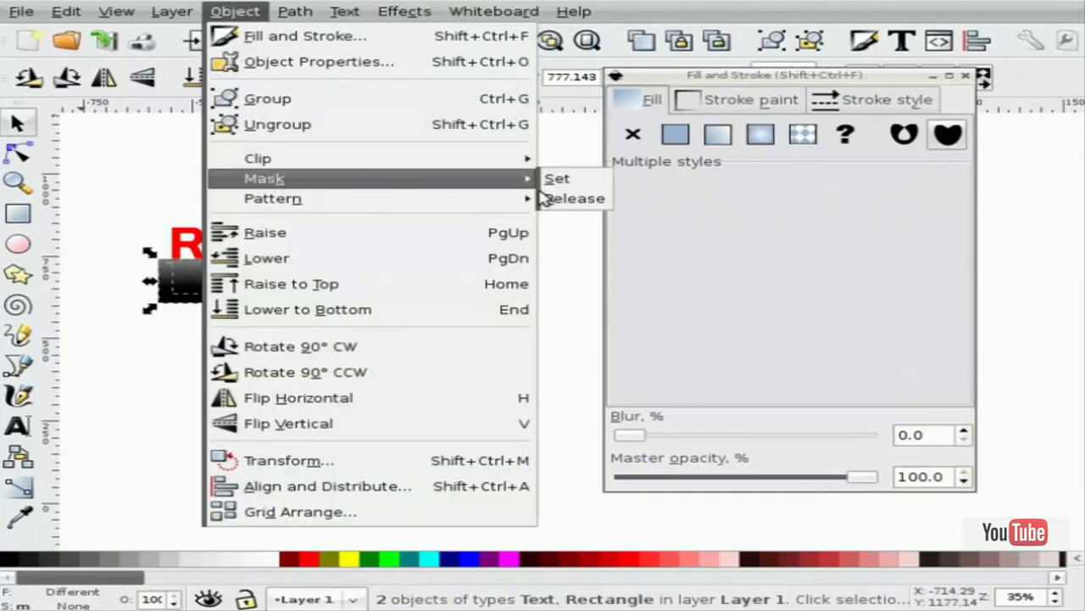
{"action": "left_click", "coordinate": [558, 182]}
{"action": "left_click", "coordinate": [371, 362]}
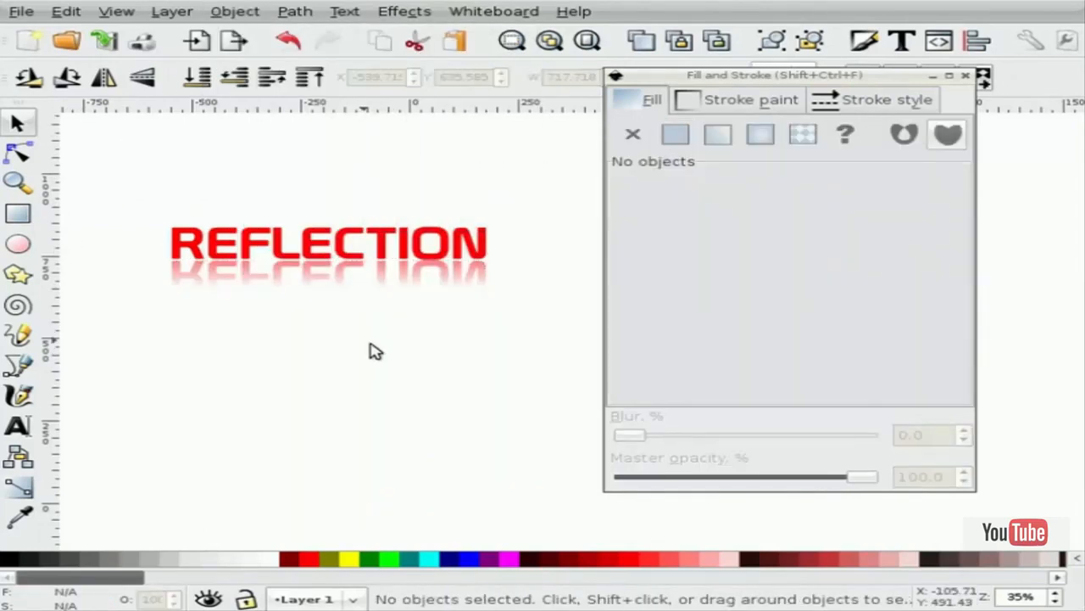
Duplicate the original red text, place the copy beside it at X about 457 px, and convert the copy to a path.
{"action": "left_click", "coordinate": [382, 240]}
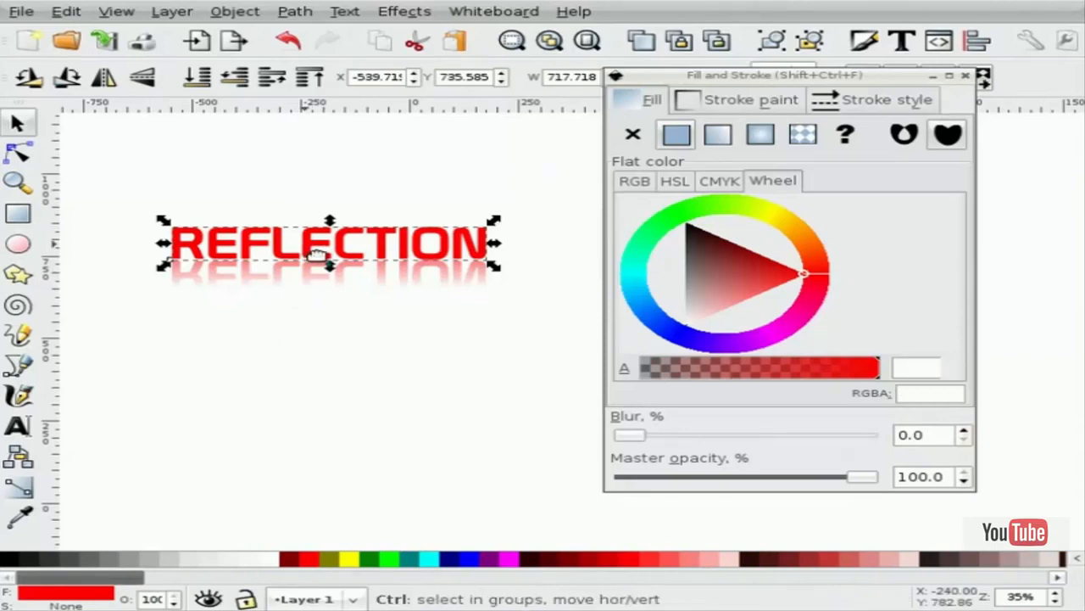
{"action": "left_click_drag", "start_coordinate": [318, 261], "coordinate": [624, 265]}
{"action": "left_click", "coordinate": [964, 76]}
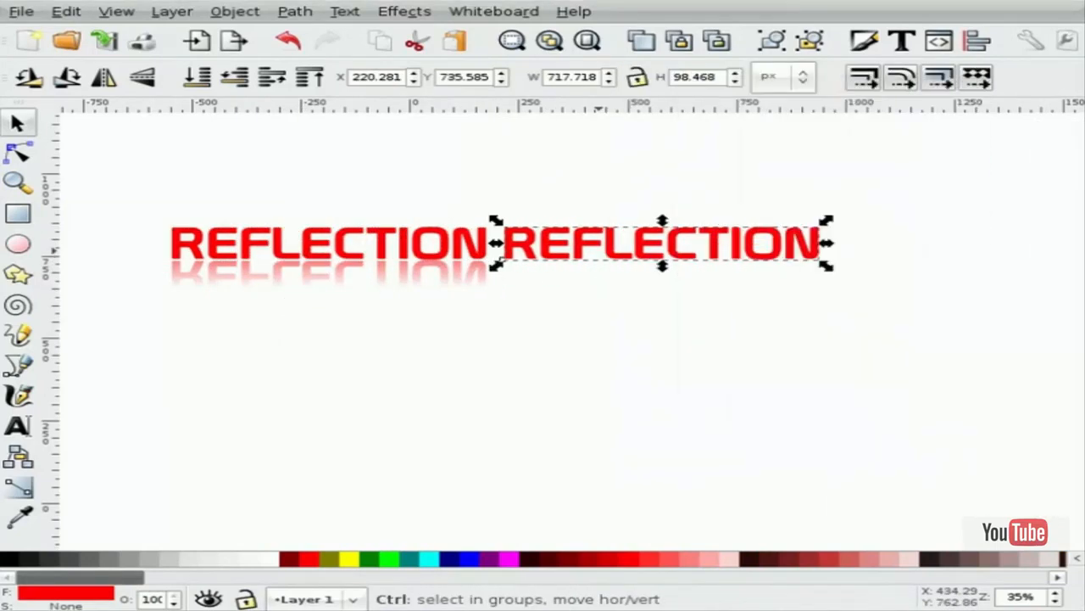
{"action": "left_click", "coordinate": [707, 246]}
{"action": "left_click", "coordinate": [676, 249]}
{"action": "left_click_drag", "start_coordinate": [673, 250], "coordinate": [776, 250]}
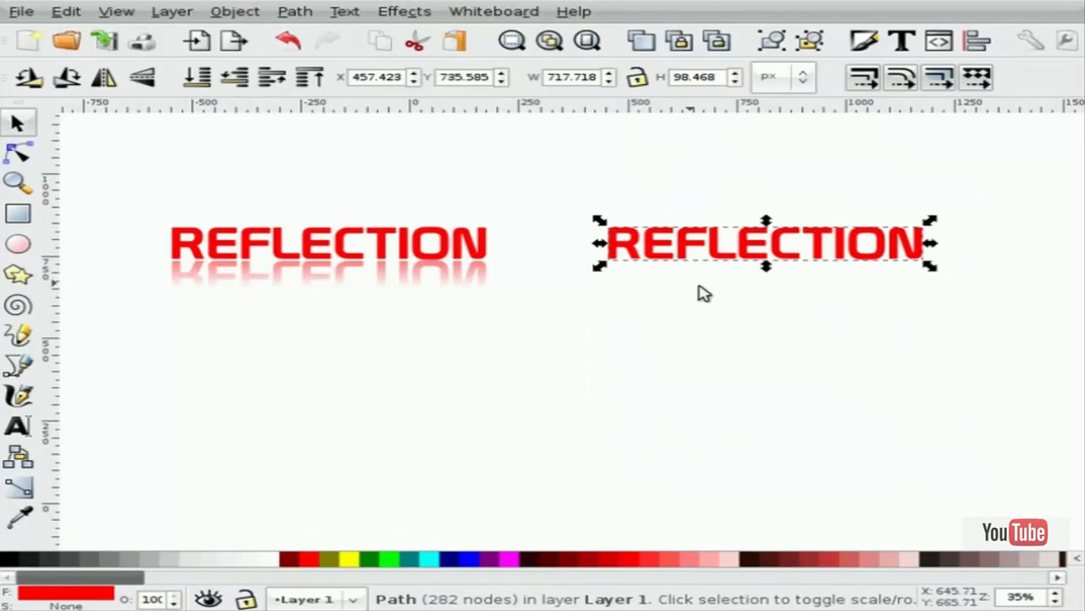
{"action": "left_click", "coordinate": [235, 11]}
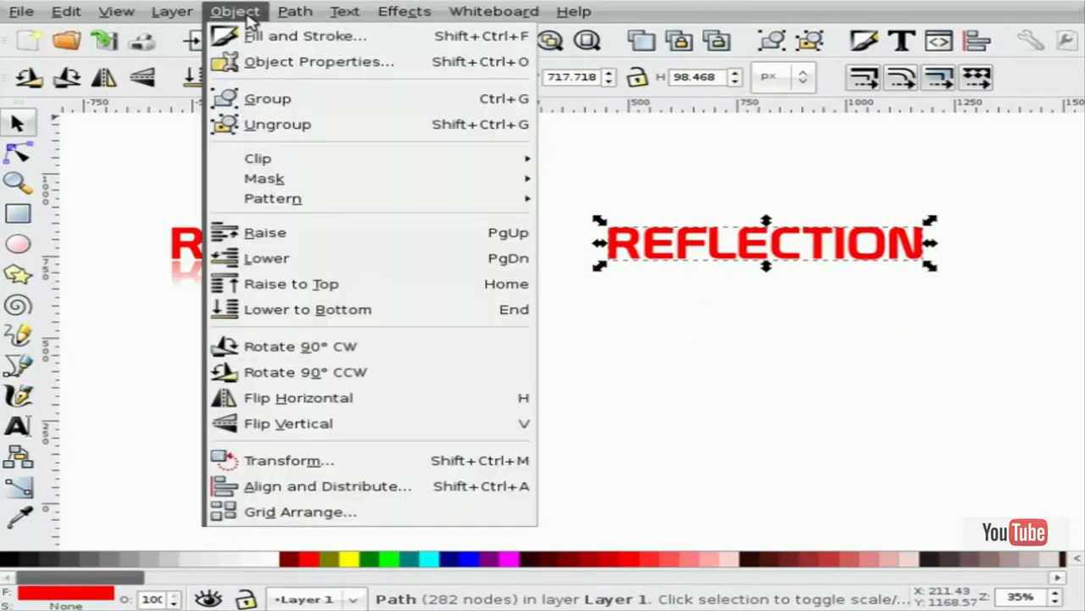
{"action": "mouse_move", "coordinate": [297, 17]}
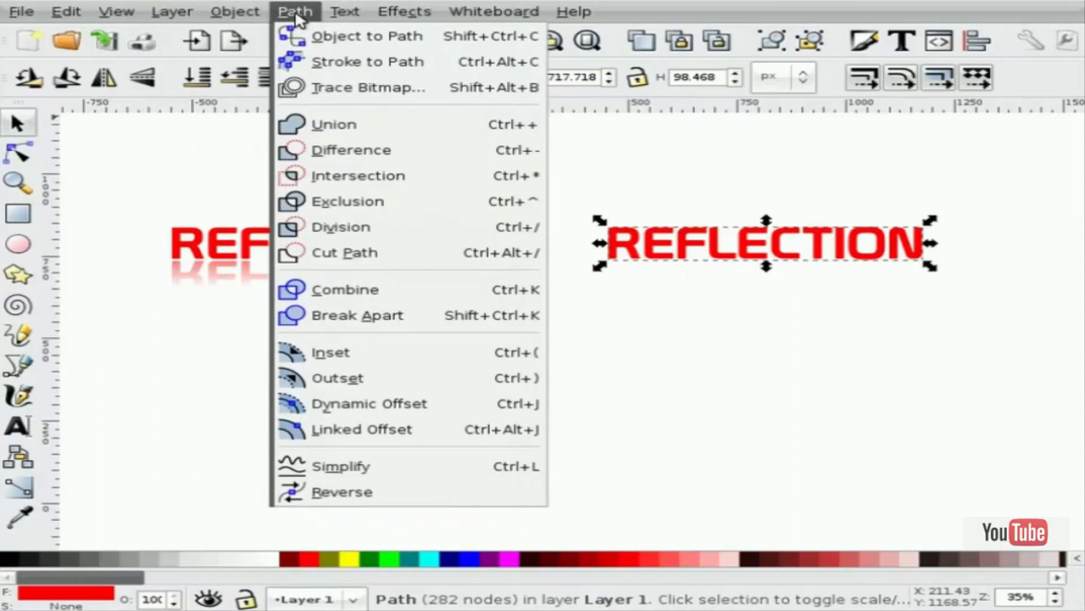
{"action": "left_click", "coordinate": [705, 328]}
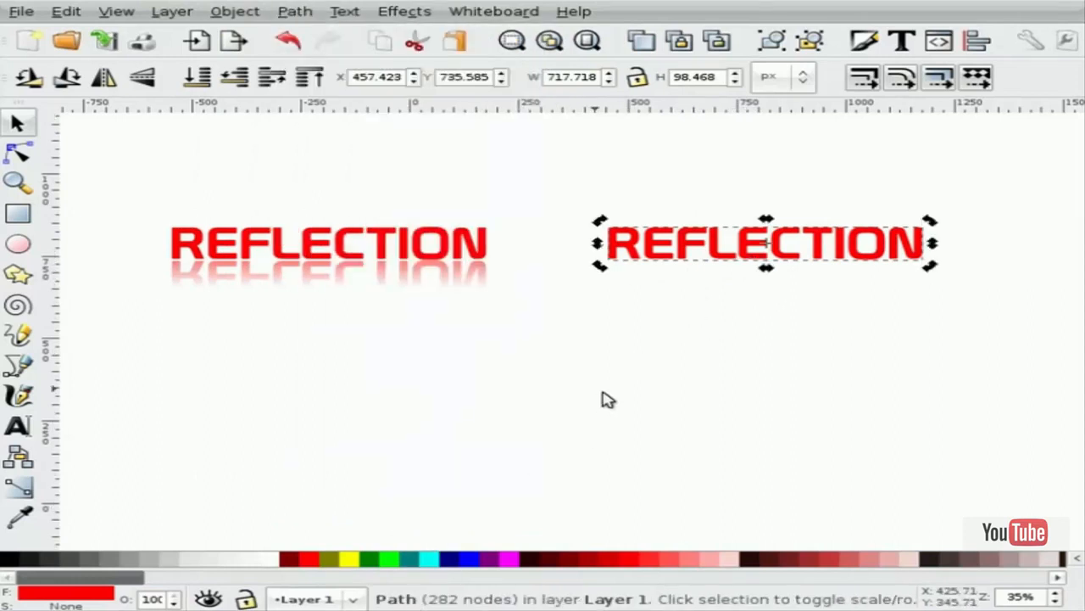
Draw a closed four-cornered path around the copied text, about 710 by 181 px, tapering towards the final N and starting at its lower-left corner.
{"action": "left_click", "coordinate": [329, 371]}
{"action": "left_click", "coordinate": [19, 364]}
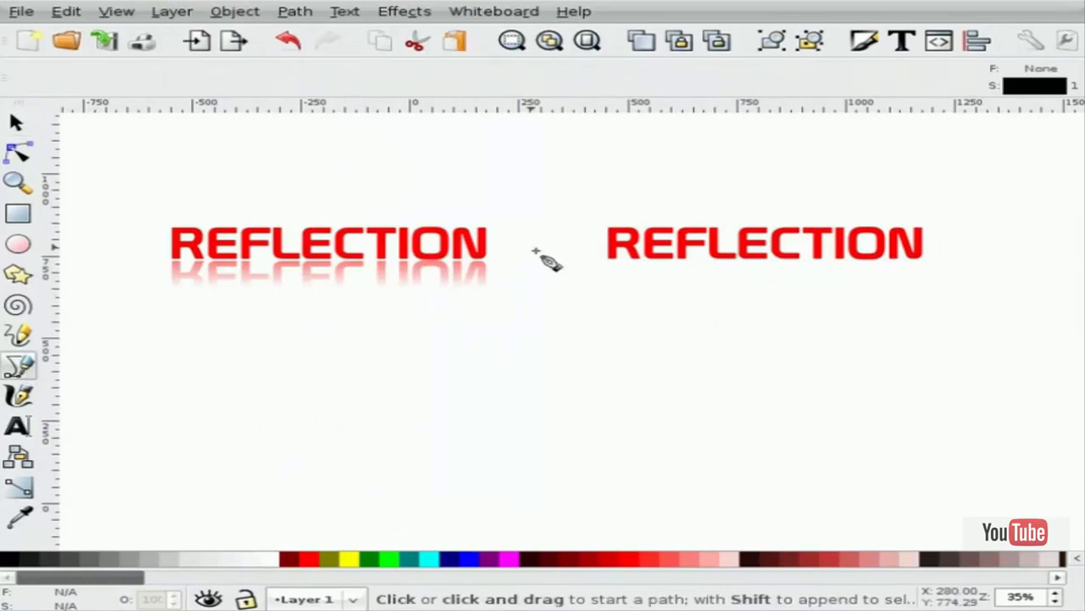
{"action": "left_click", "coordinate": [602, 267]}
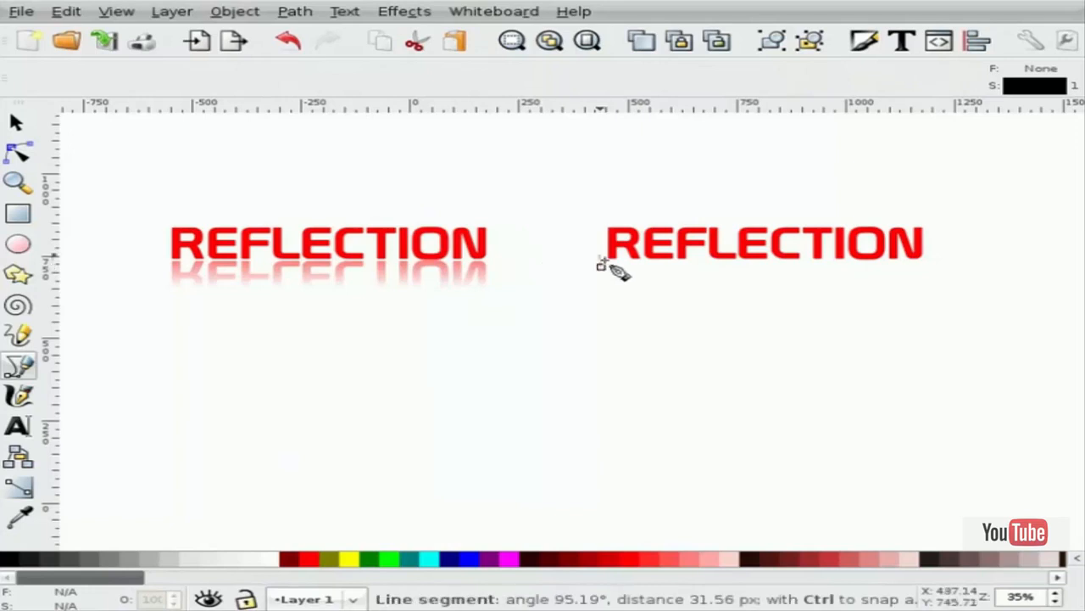
{"action": "left_click", "coordinate": [603, 209]}
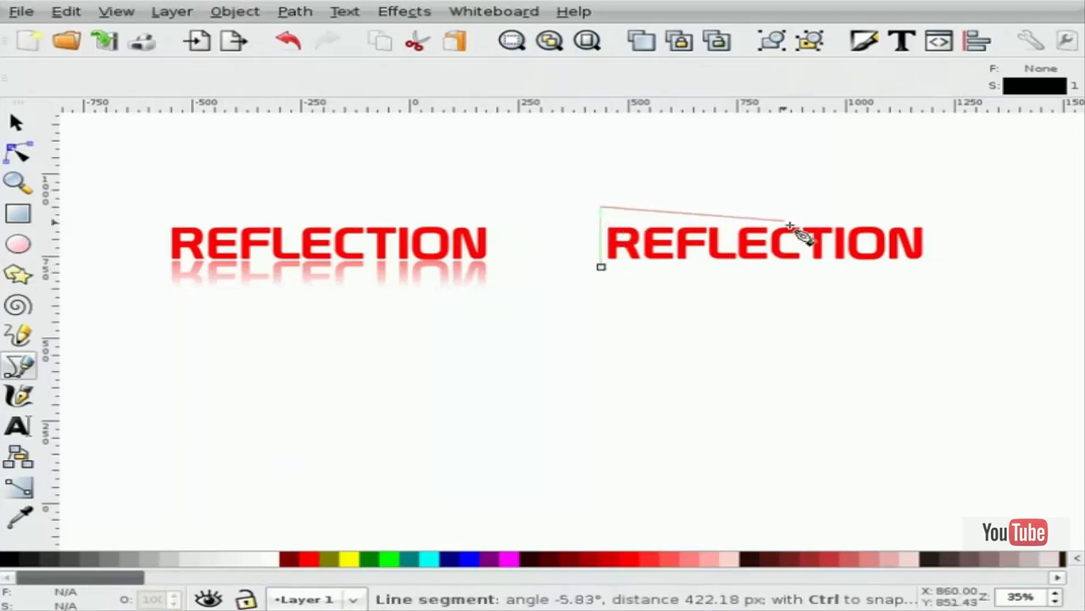
{"action": "left_click", "coordinate": [911, 217]}
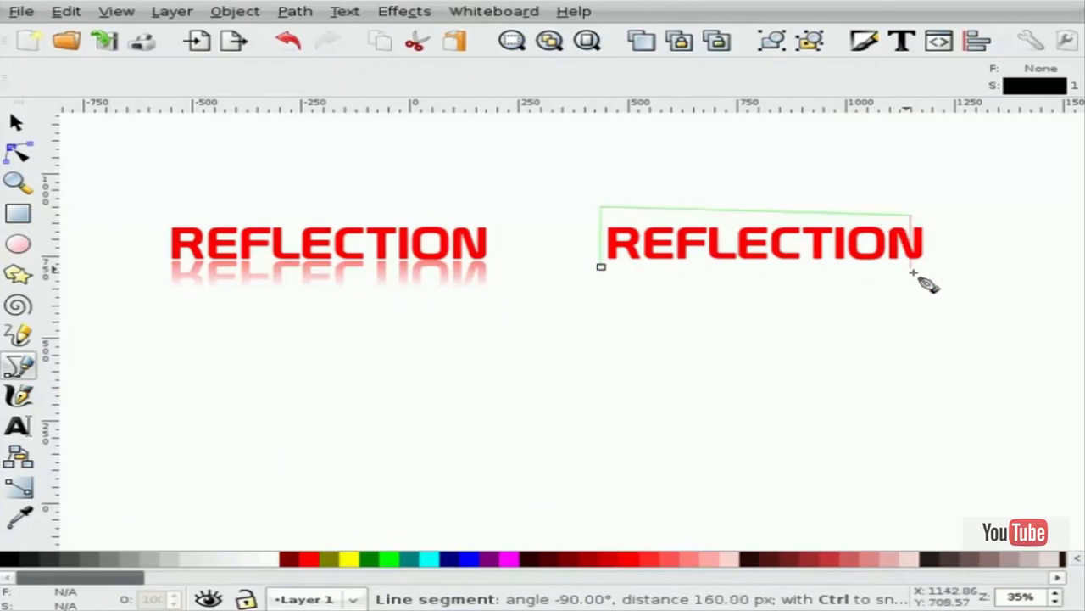
{"action": "left_click", "coordinate": [915, 257]}
{"action": "left_click", "coordinate": [600, 268]}
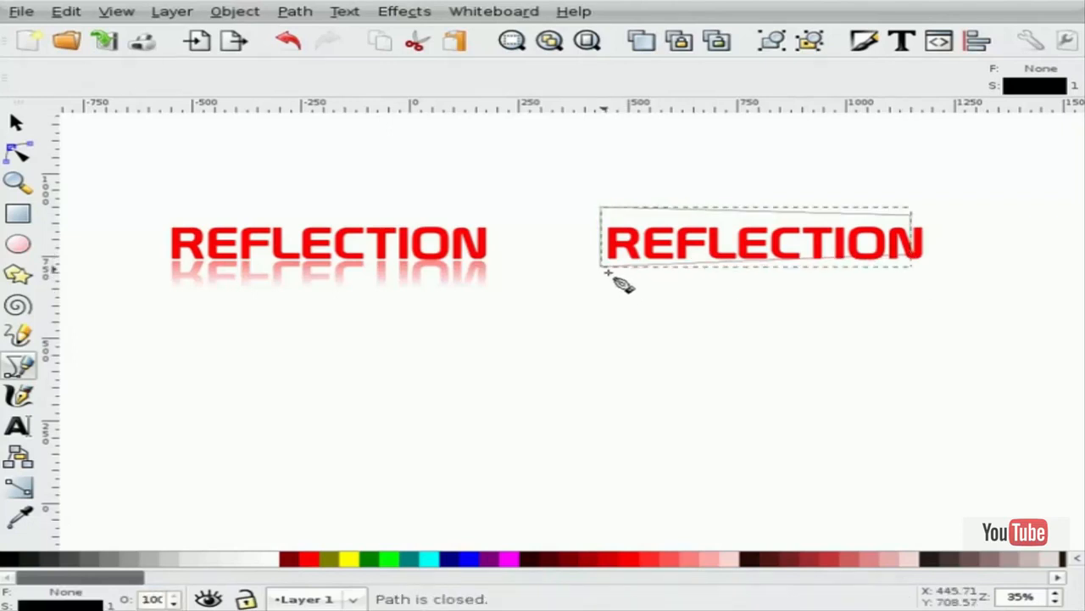
Warp the copied text into the perspective of the four-cornered path with a Modify Path effect, and delete that path.
{"action": "key", "text": "space"}
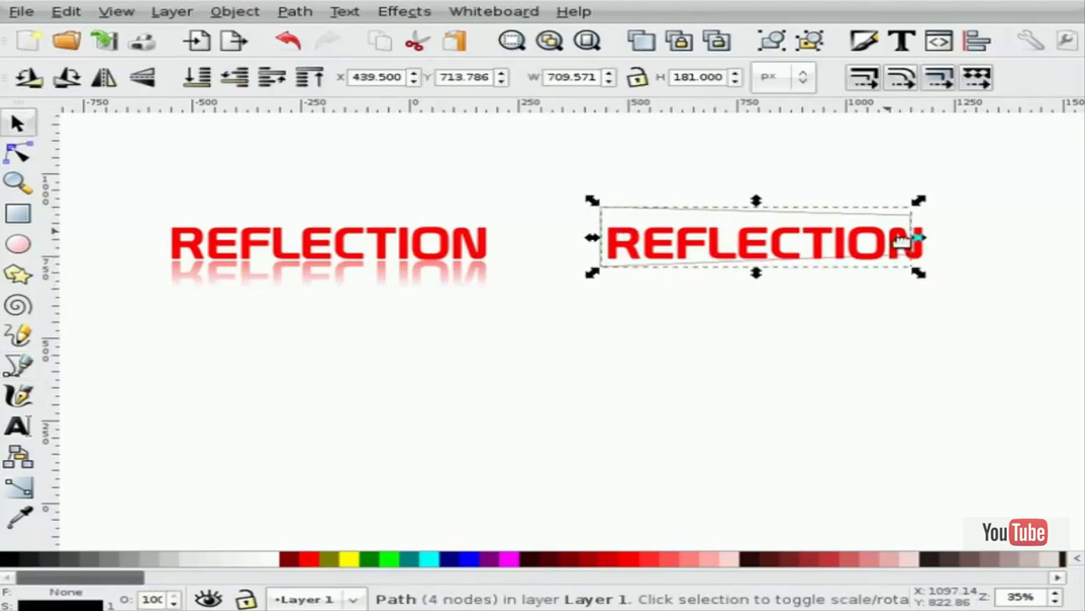
{"action": "left_click", "coordinate": [669, 256], "text": "shift"}
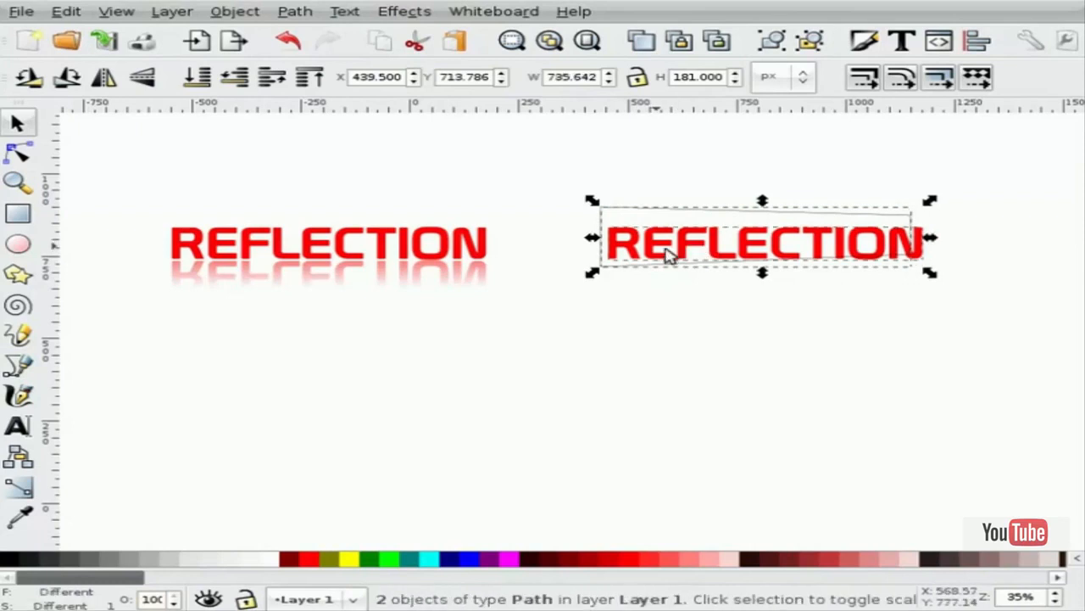
{"action": "left_click", "coordinate": [407, 12]}
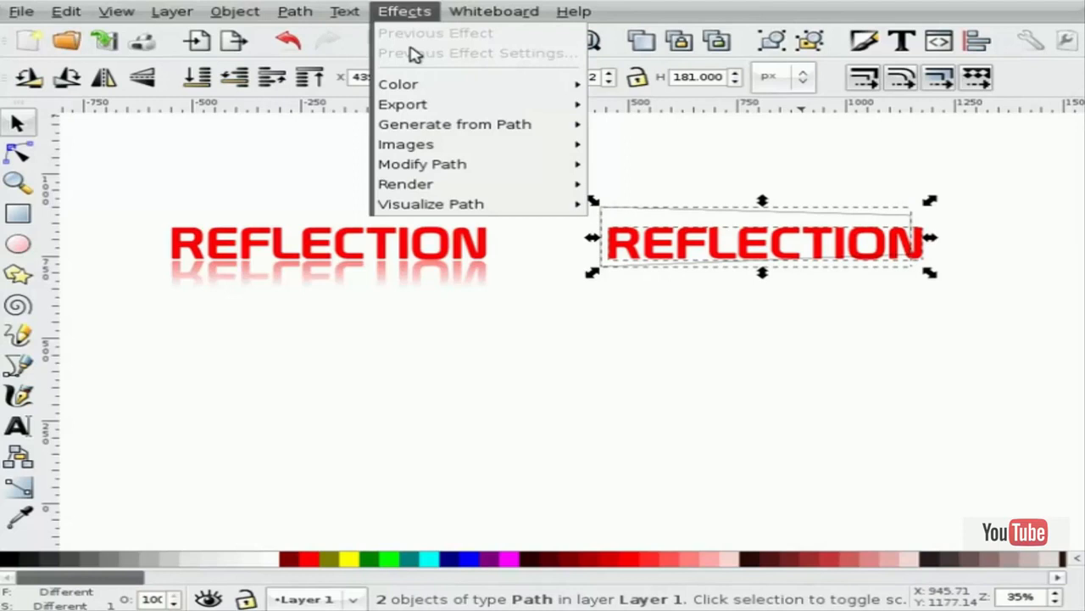
{"action": "mouse_move", "coordinate": [551, 178]}
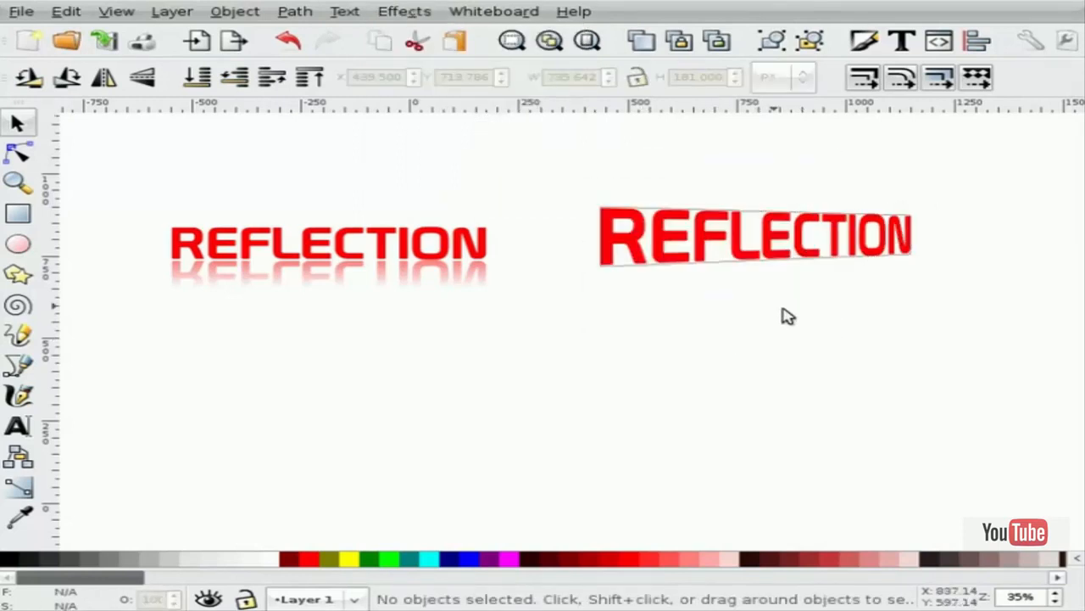
{"action": "left_click", "coordinate": [732, 275]}
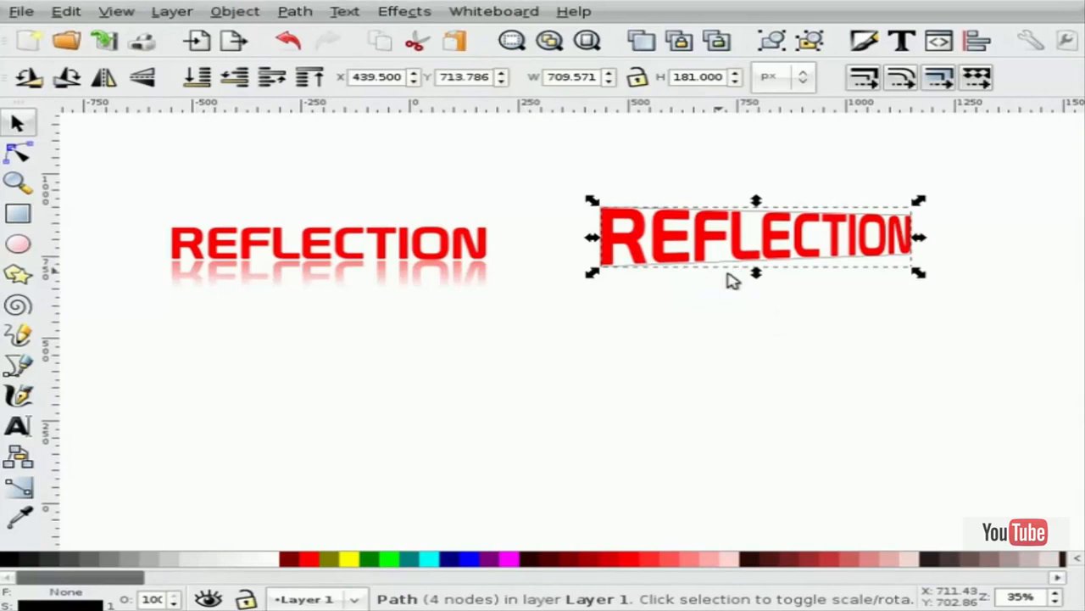
{"action": "key", "text": "Escape"}
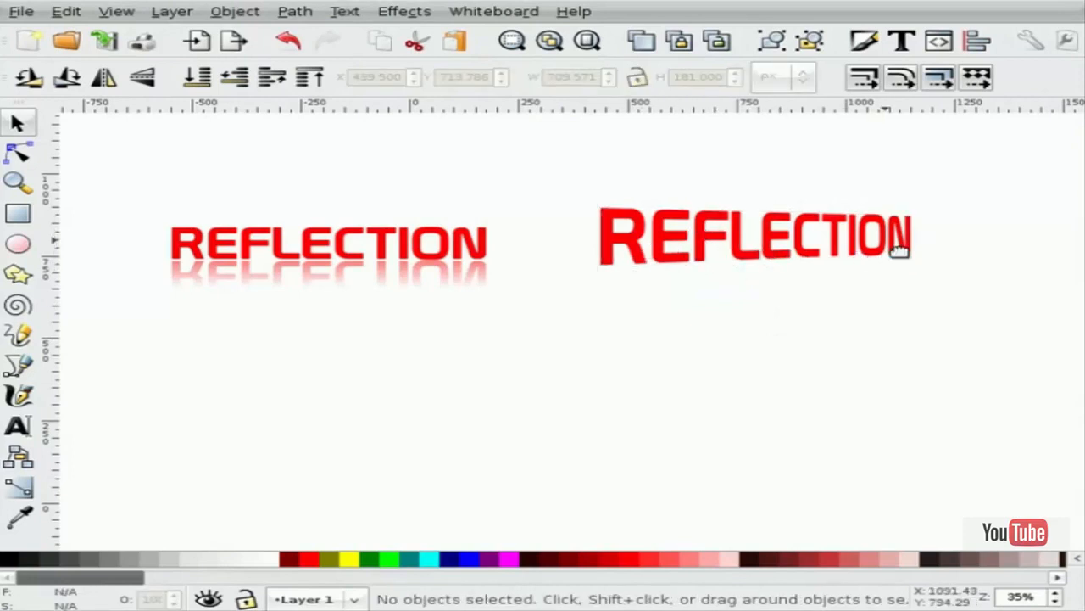
Place a vertically flipped duplicate of the warped text directly below it, at Y about 533 px.
{"action": "left_click", "coordinate": [717, 244]}
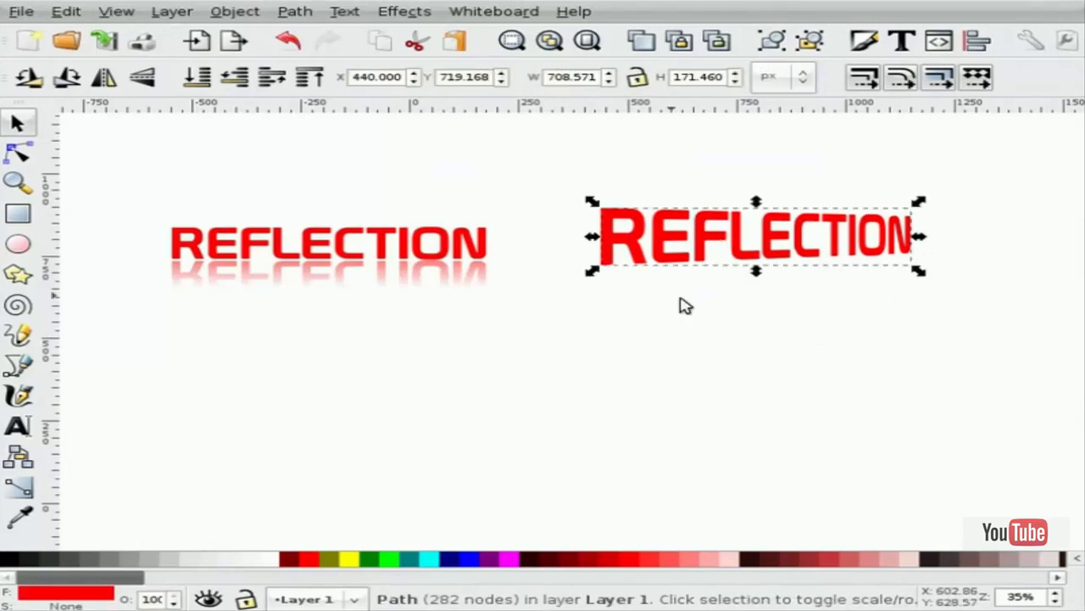
{"action": "left_click", "coordinate": [718, 246]}
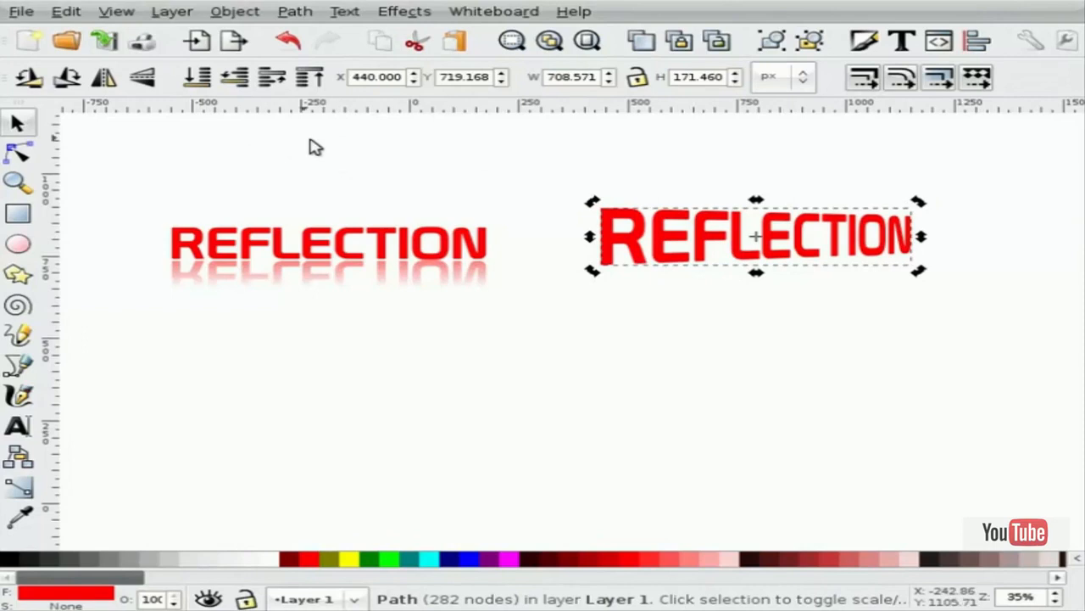
{"action": "left_click", "coordinate": [67, 11]}
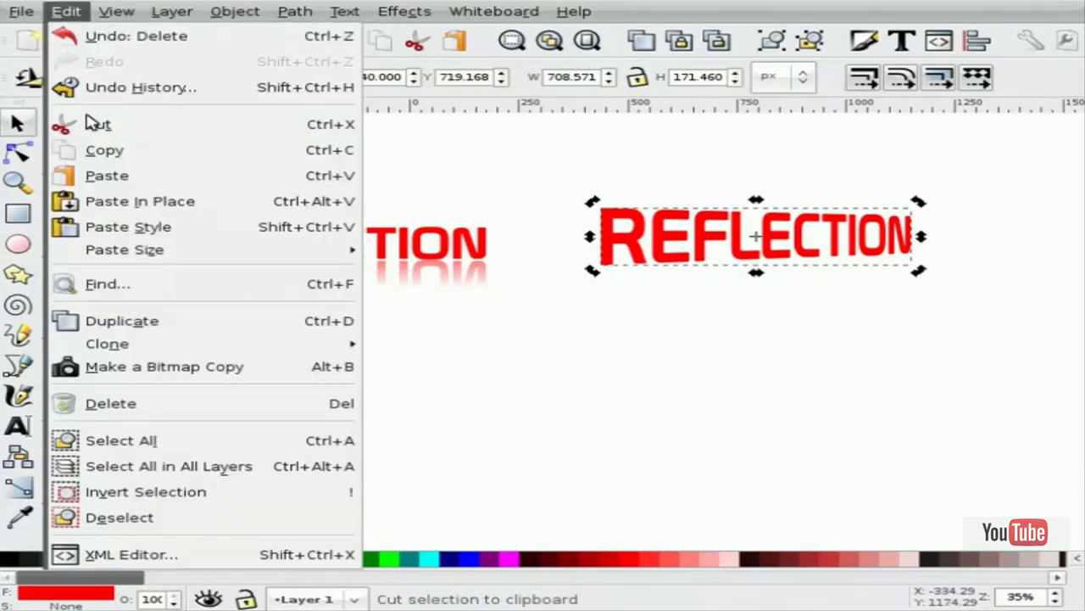
{"action": "left_click", "coordinate": [132, 327]}
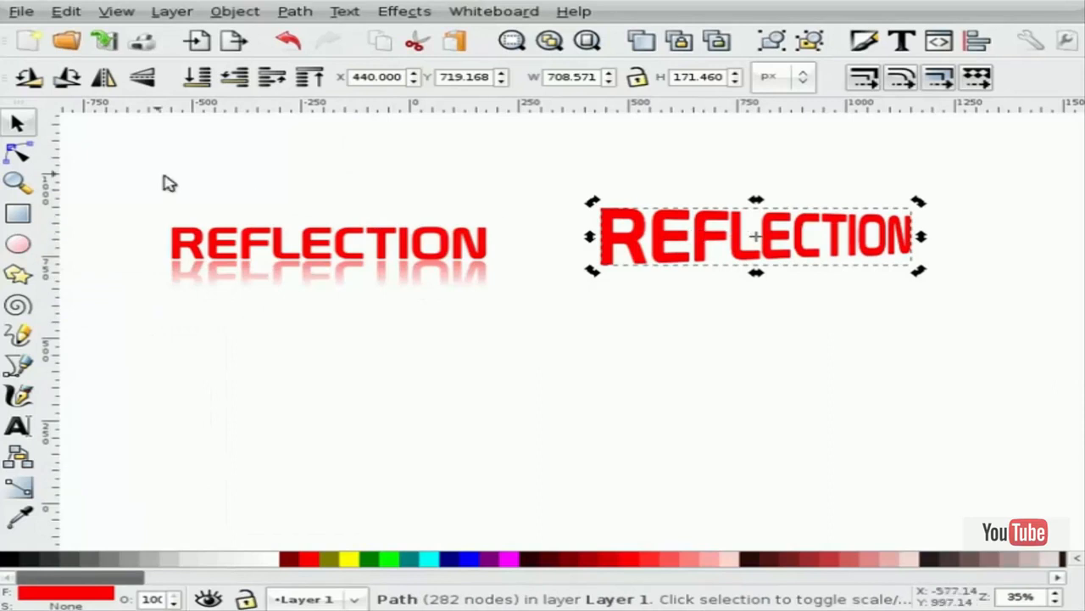
{"action": "left_click_drag", "start_coordinate": [679, 247], "coordinate": [678, 310]}
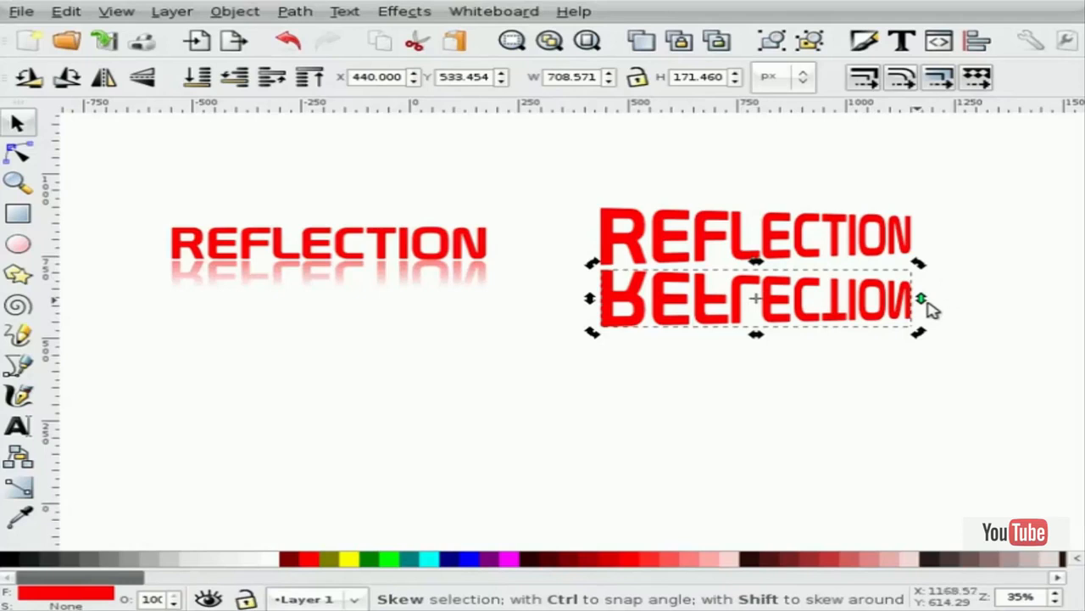
Skew the flipped copy upward at its N end to about 199 px high and align it with the warped text's base.
{"action": "left_click_drag", "start_coordinate": [928, 302], "coordinate": [931, 297]}
{"action": "left_click_drag", "start_coordinate": [814, 311], "coordinate": [821, 296]}
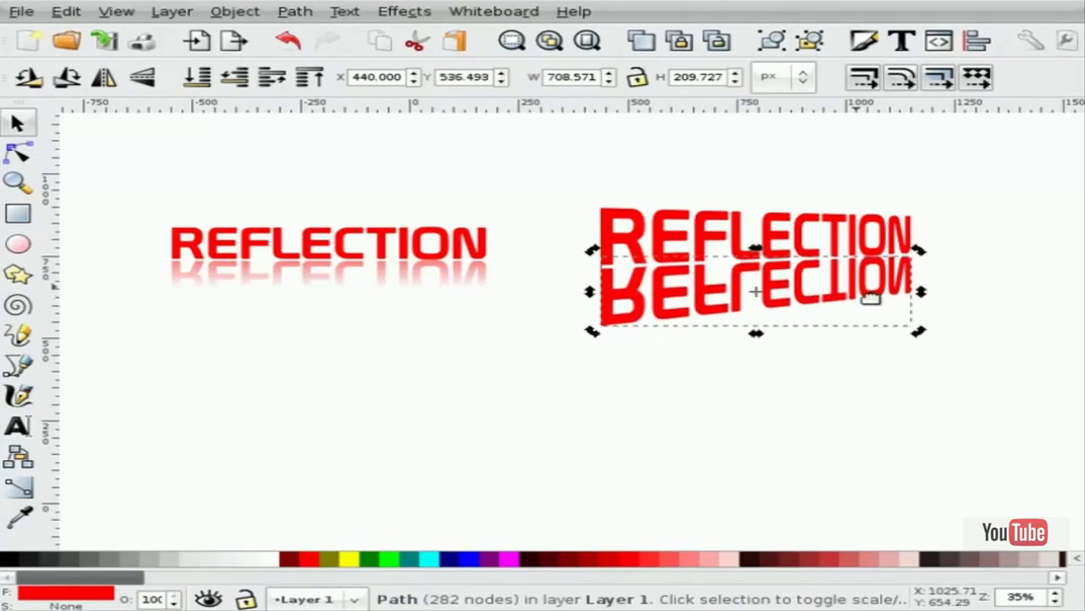
{"action": "left_click_drag", "start_coordinate": [927, 298], "coordinate": [932, 306]}
{"action": "left_click", "coordinate": [788, 365]}
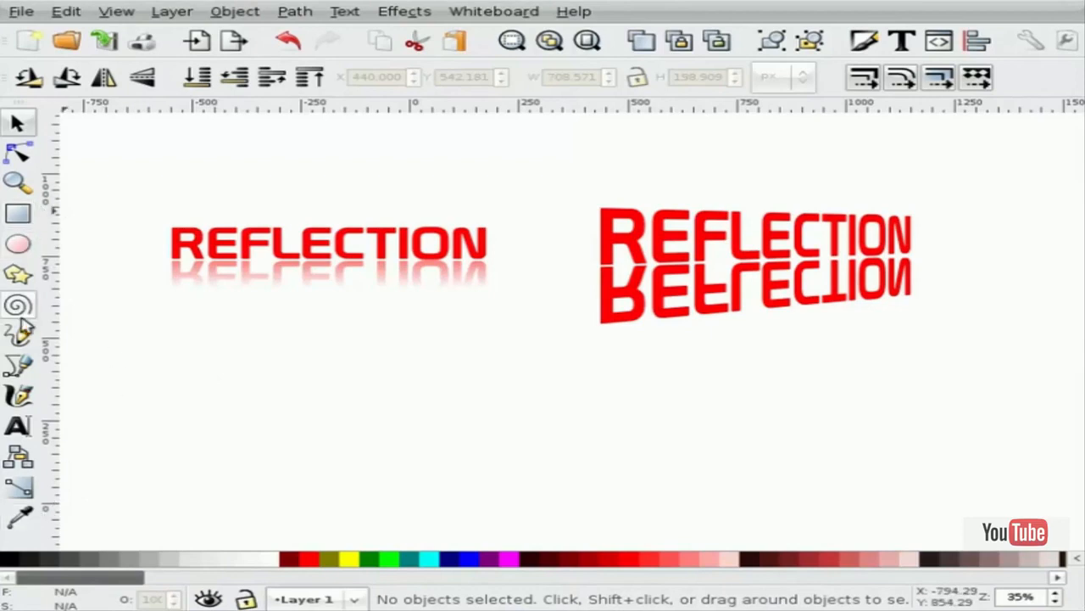
Draw a closed four-cornered path around the flipped copy, about 835 by 258 px, starting at its lower-left corner and tapering towards the N.
{"action": "left_click", "coordinate": [18, 364]}
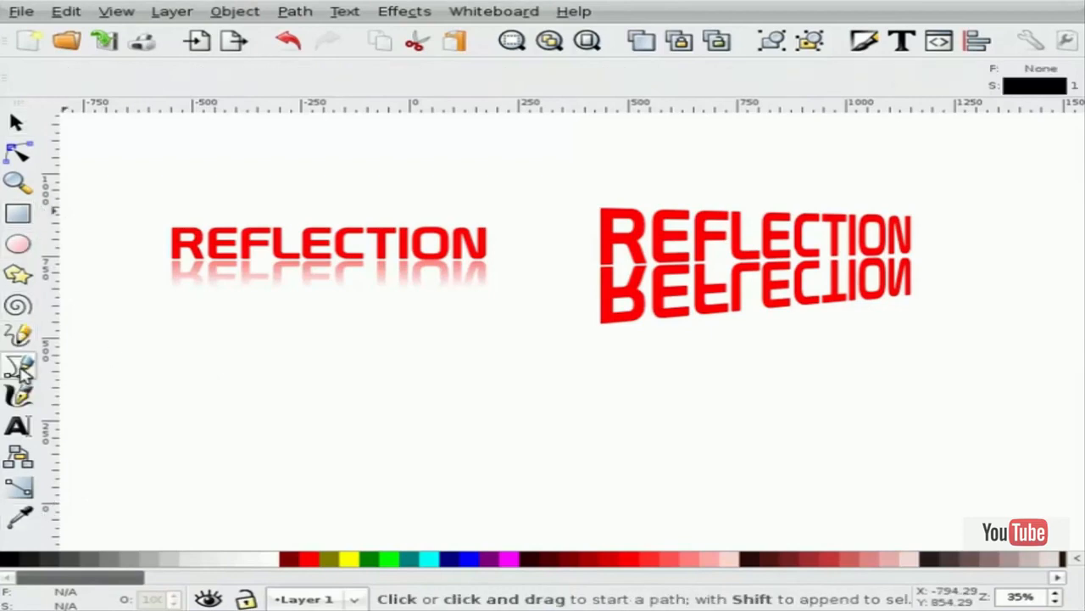
{"action": "left_click", "coordinate": [593, 336]}
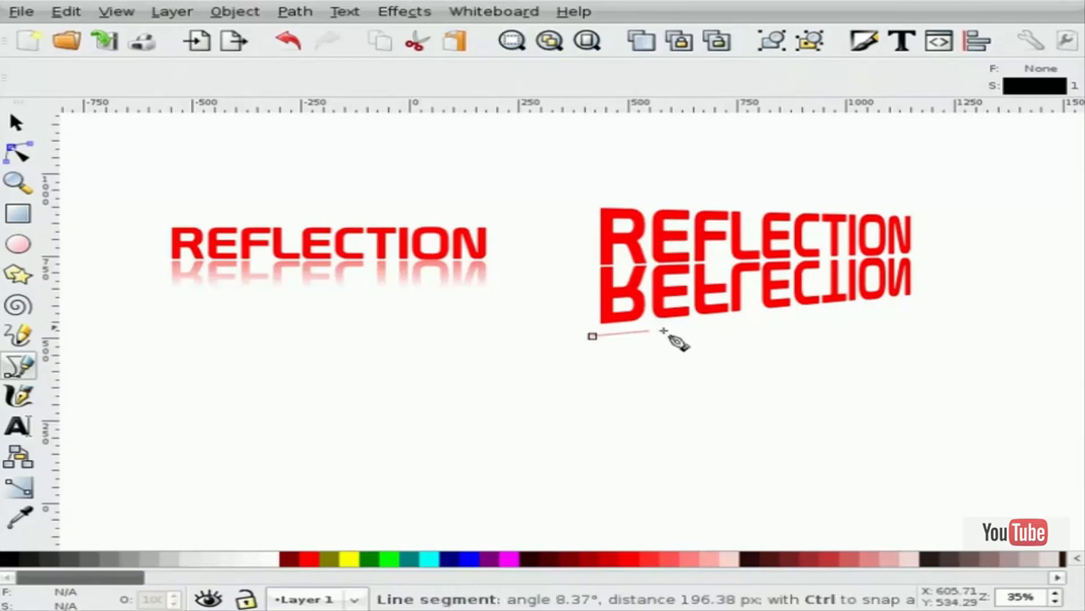
{"action": "left_click", "coordinate": [931, 299]}
{"action": "left_click", "coordinate": [940, 251]}
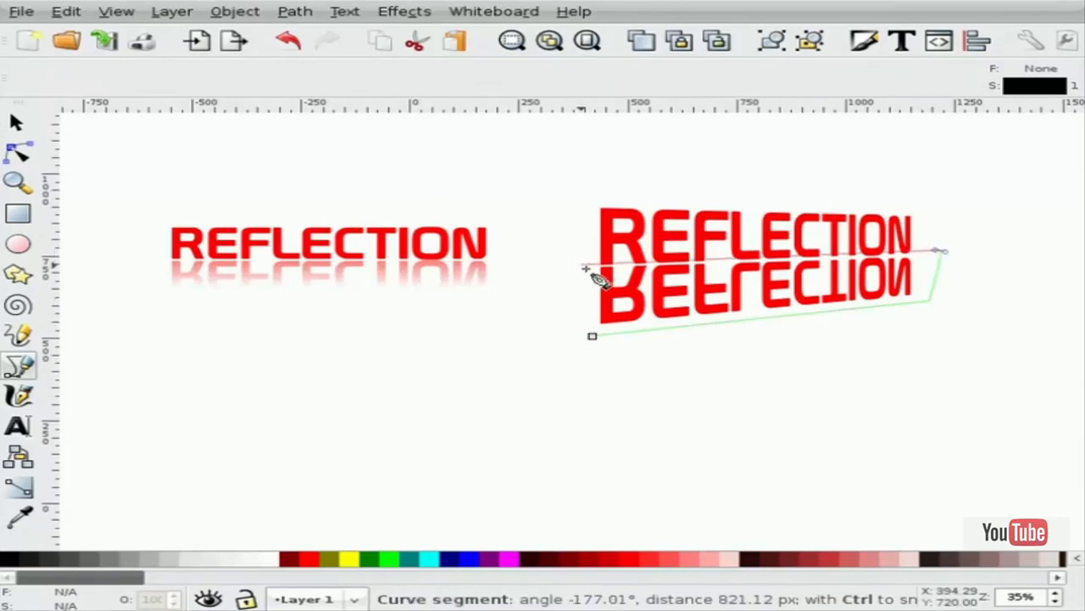
{"action": "left_click", "coordinate": [578, 265]}
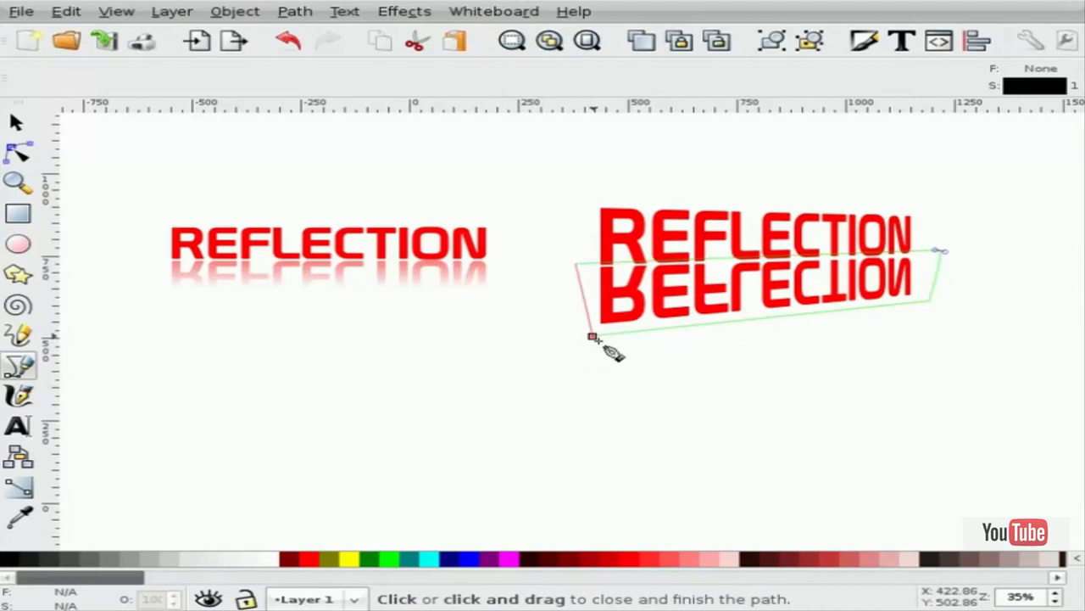
{"action": "left_click", "coordinate": [592, 335]}
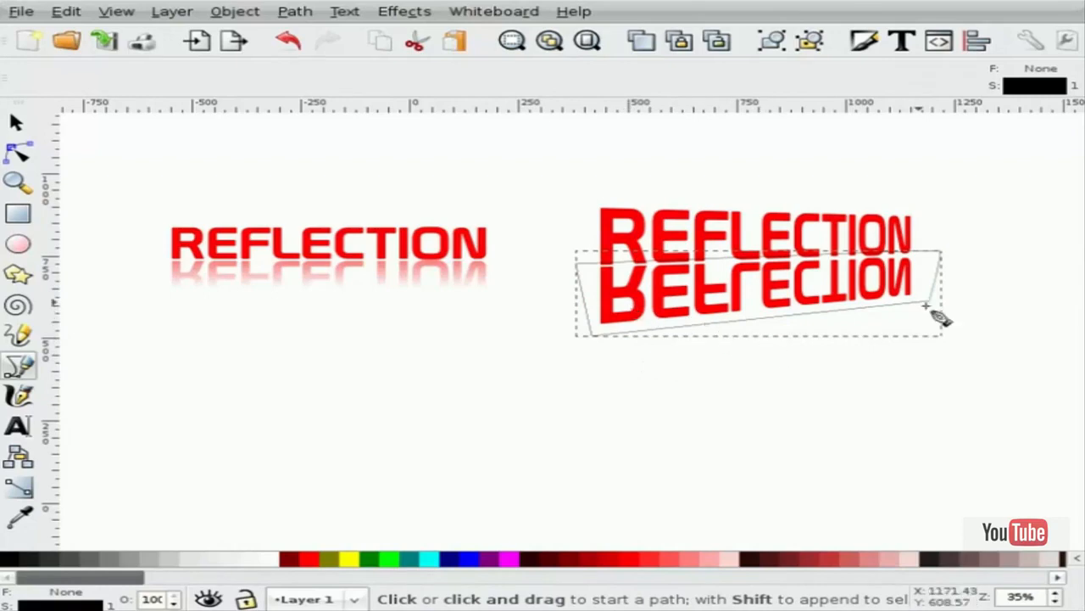
Remove the new path's stroke and fill it with the existing red-to-transparent linear gradient.
{"action": "key", "text": "shift+ctrl+f"}
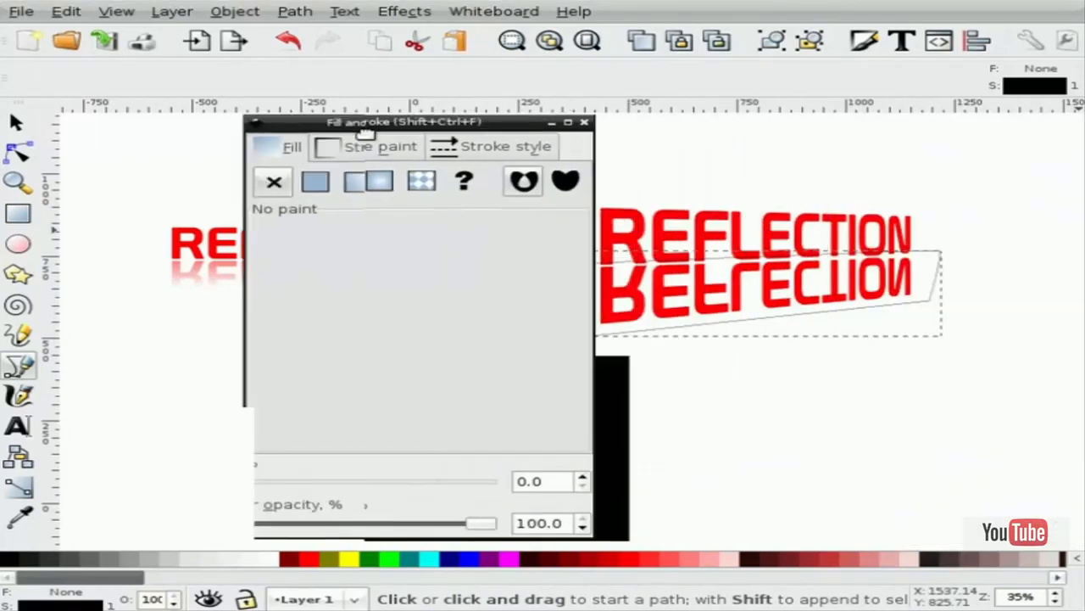
{"action": "key", "text": "F1"}
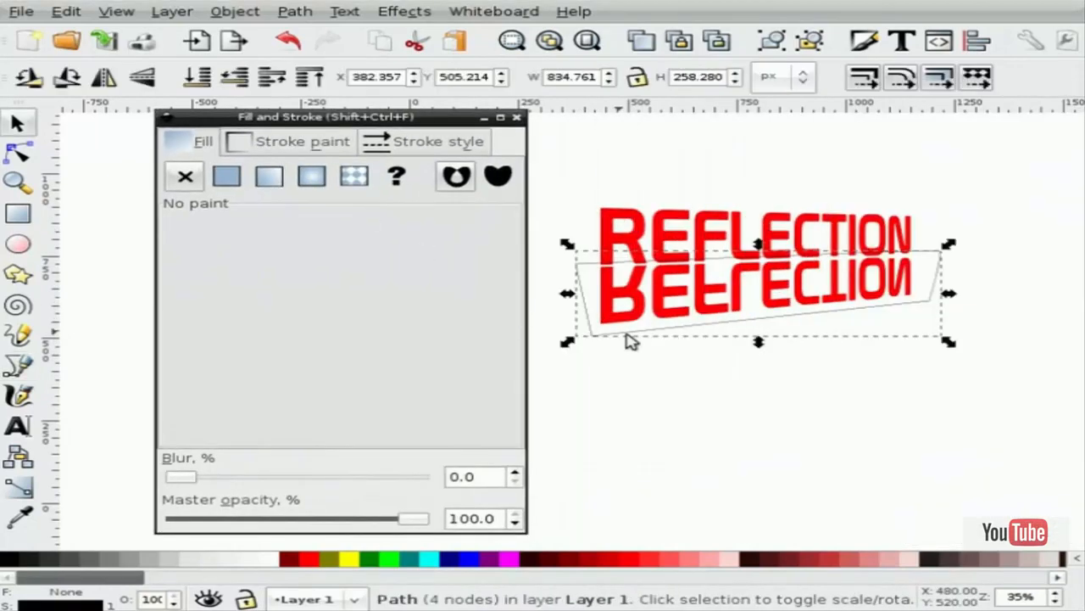
{"action": "left_click", "coordinate": [289, 142]}
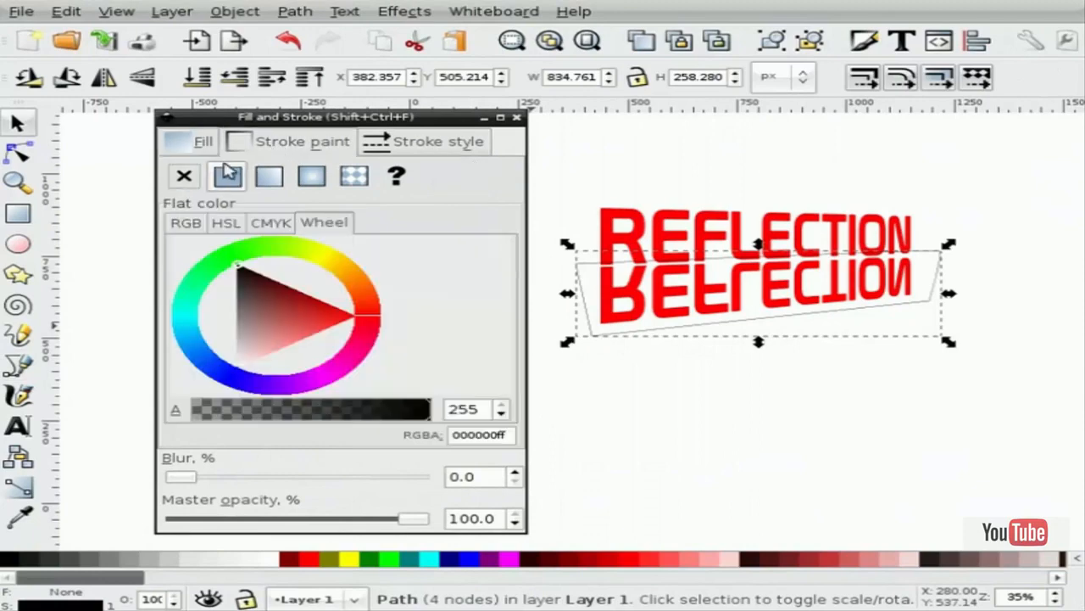
{"action": "left_click", "coordinate": [190, 177]}
{"action": "left_click", "coordinate": [195, 141]}
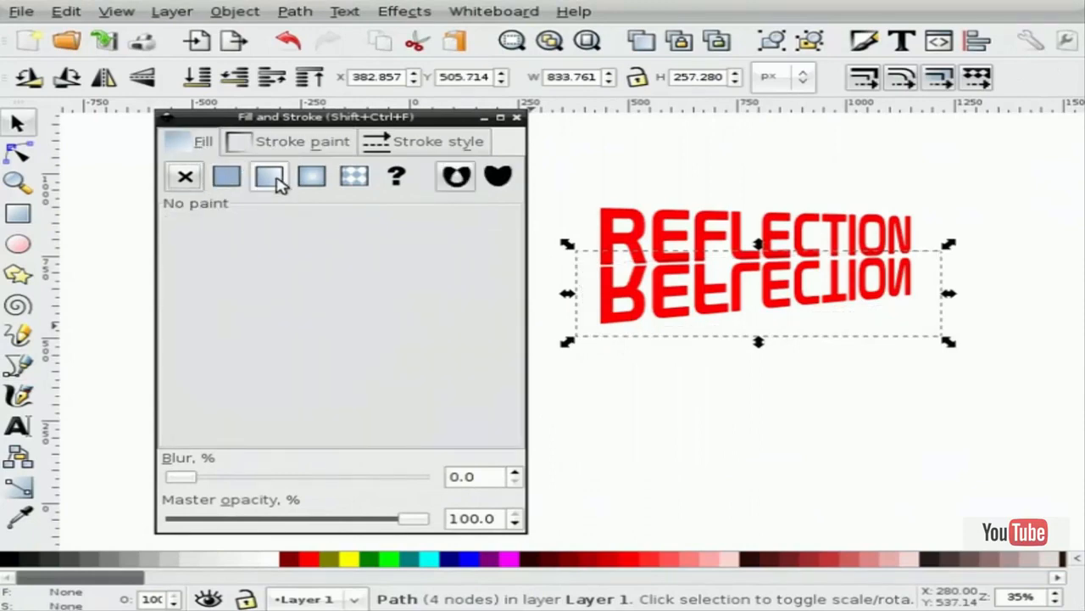
{"action": "left_click", "coordinate": [271, 178]}
{"action": "left_click", "coordinate": [447, 235]}
{"action": "left_click", "coordinate": [450, 236]}
{"action": "mouse_move", "coordinate": [297, 117]}
{"action": "left_mouse_down"}
{"action": "mouse_move", "coordinate": [636, 155]}
{"action": "mouse_move", "coordinate": [222, 107]}
{"action": "left_mouse_up"}
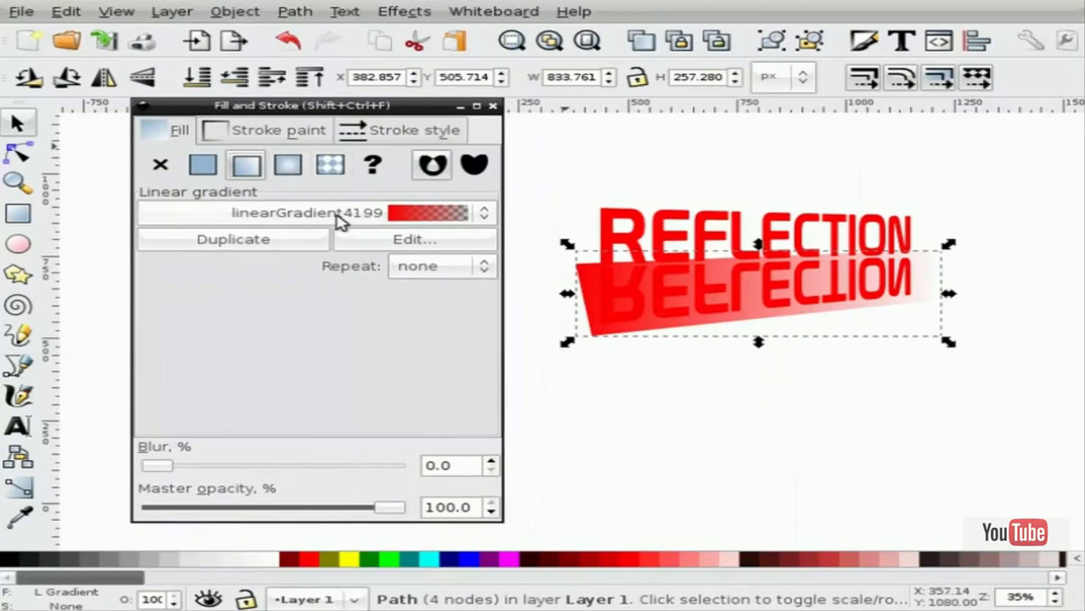
Recolour the gradient's first stop to opaque black (000000ff) and its last stop to opaque white.
{"action": "left_click", "coordinate": [405, 240]}
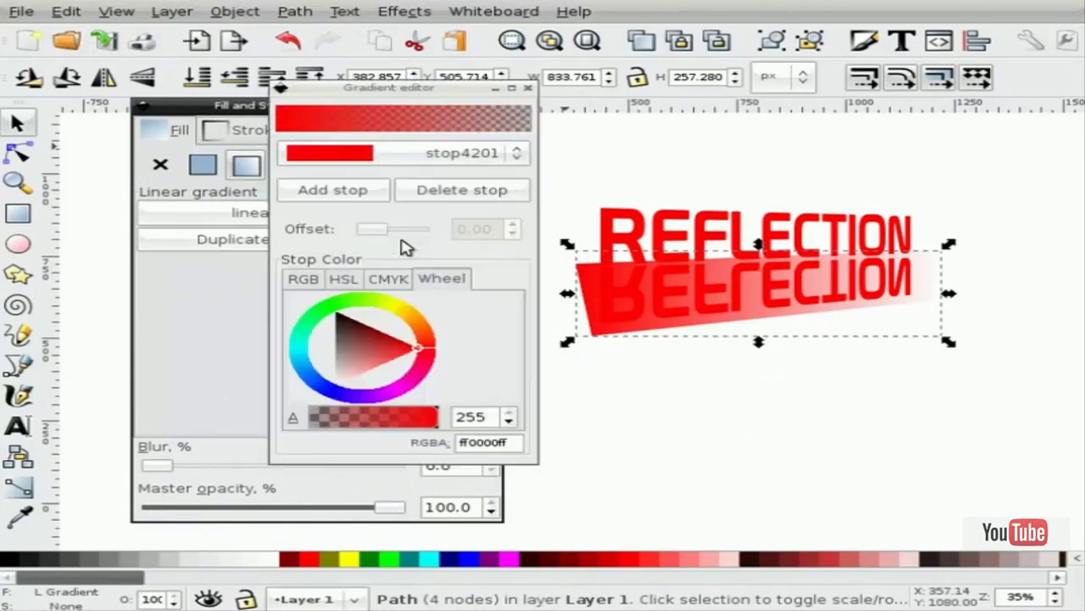
{"action": "left_click", "coordinate": [362, 158]}
{"action": "left_click", "coordinate": [359, 161]}
{"action": "left_click_drag", "start_coordinate": [383, 352], "coordinate": [315, 310]}
{"action": "left_click", "coordinate": [392, 161]}
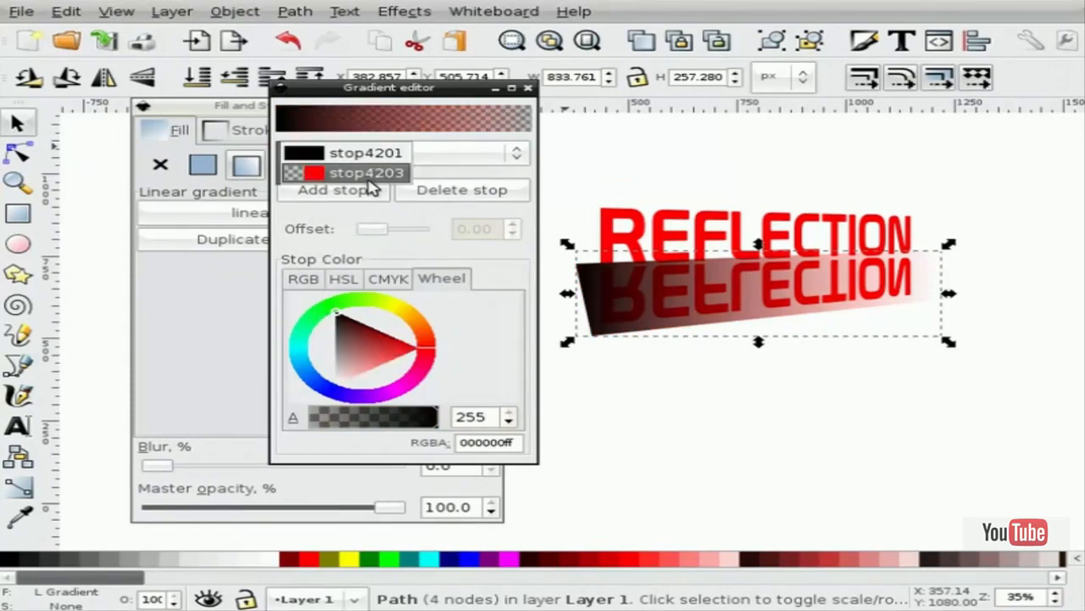
{"action": "left_click", "coordinate": [371, 174]}
{"action": "left_click_drag", "start_coordinate": [361, 344], "coordinate": [484, 397]}
{"action": "left_click_drag", "start_coordinate": [415, 98], "coordinate": [304, 136]}
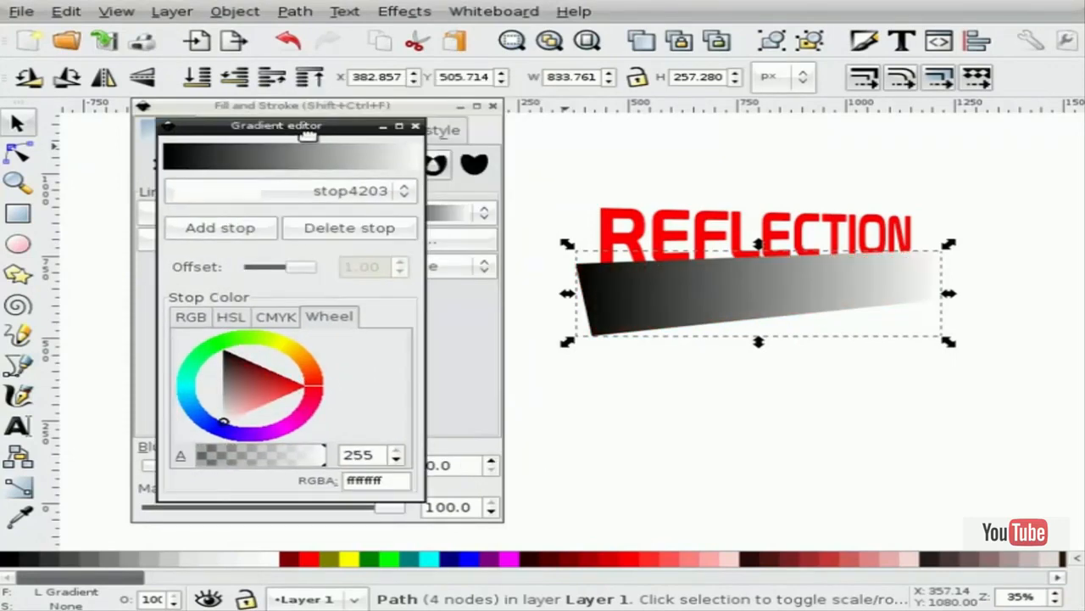
{"action": "left_click", "coordinate": [418, 128]}
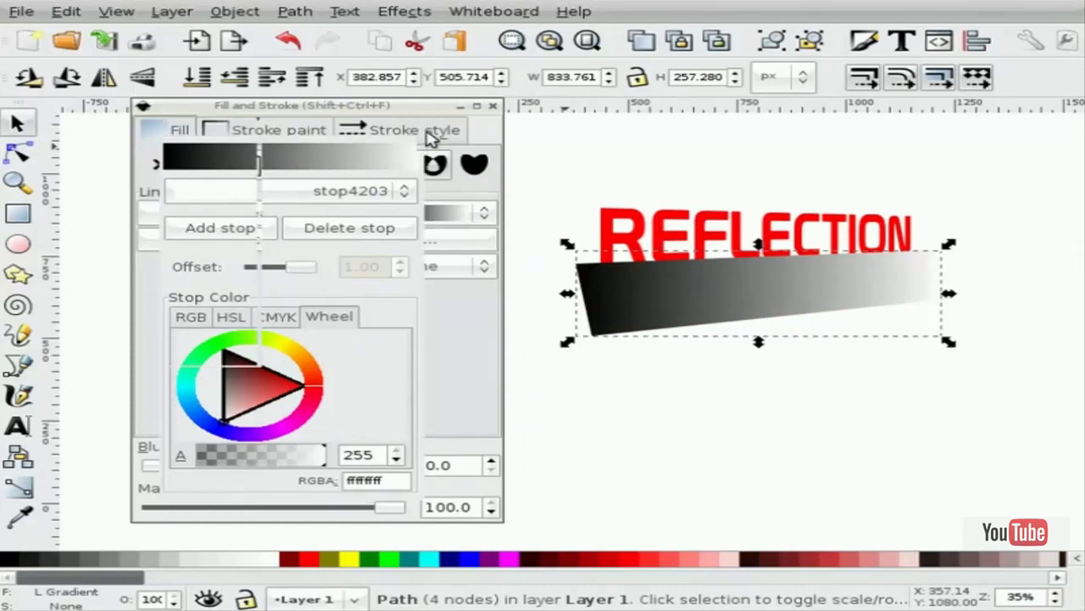
Reorient the gradient to run vertically, with black at the path's lower middle and the white end above the path near the upper text.
{"action": "left_click", "coordinate": [19, 488]}
{"action": "left_click_drag", "start_coordinate": [578, 294], "coordinate": [774, 305]}
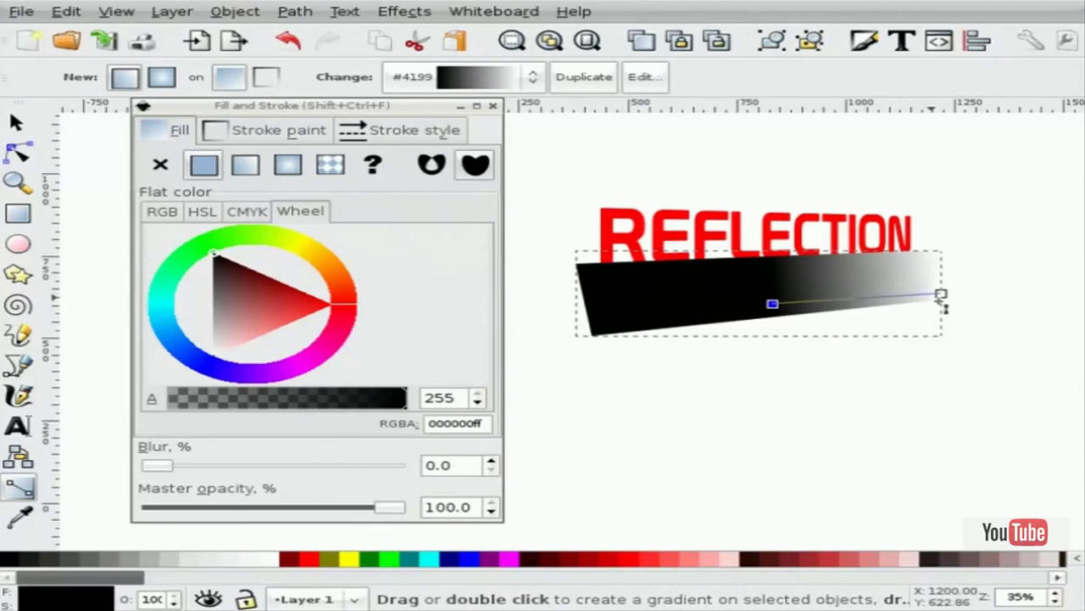
{"action": "left_click_drag", "start_coordinate": [941, 293], "coordinate": [759, 194]}
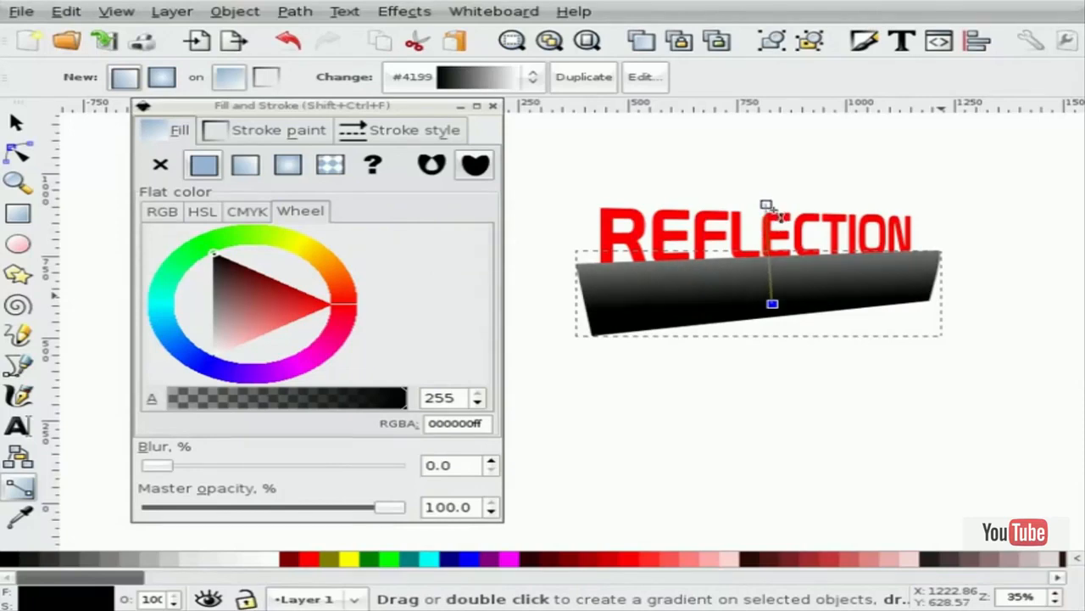
{"action": "key", "text": "F1"}
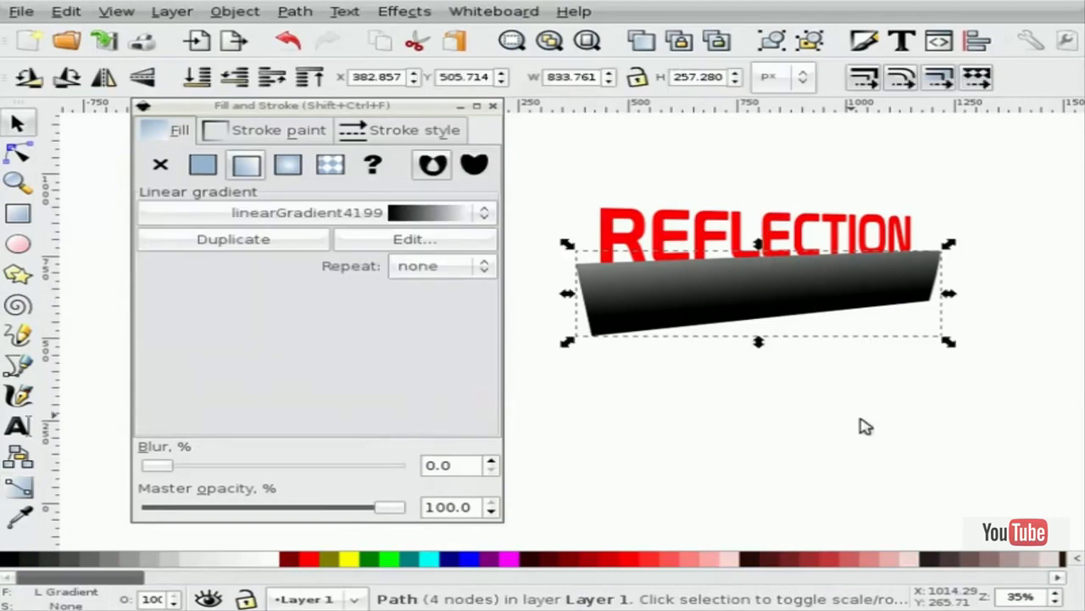
Mask the flipped text with the gradient path, deselect, and move the Fill and Stroke dialog off the canvas.
{"action": "left_click", "coordinate": [991, 390]}
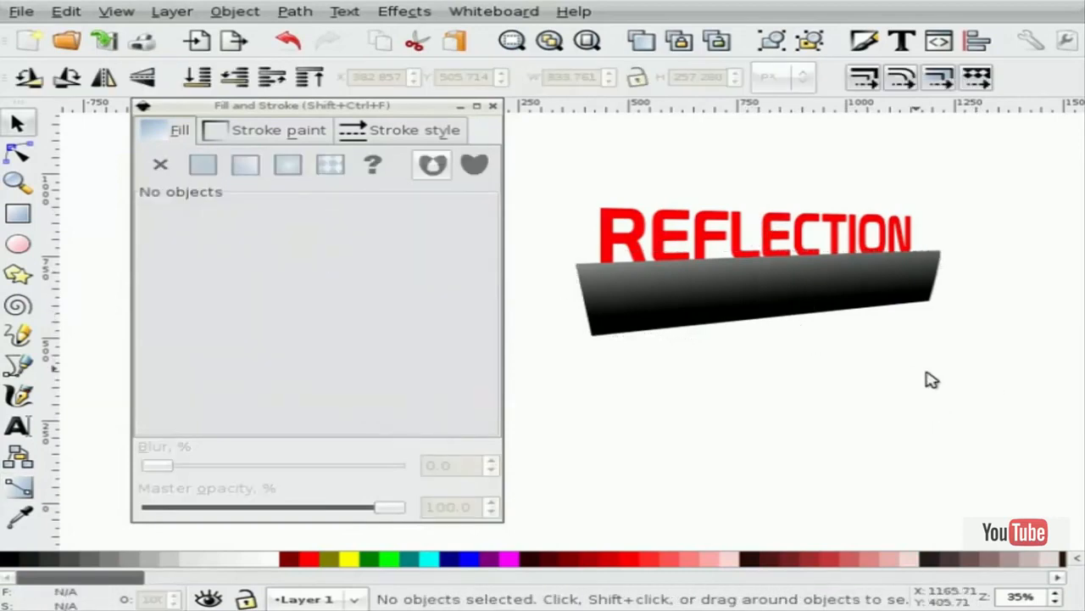
{"action": "left_click_drag", "start_coordinate": [980, 376], "coordinate": [548, 247]}
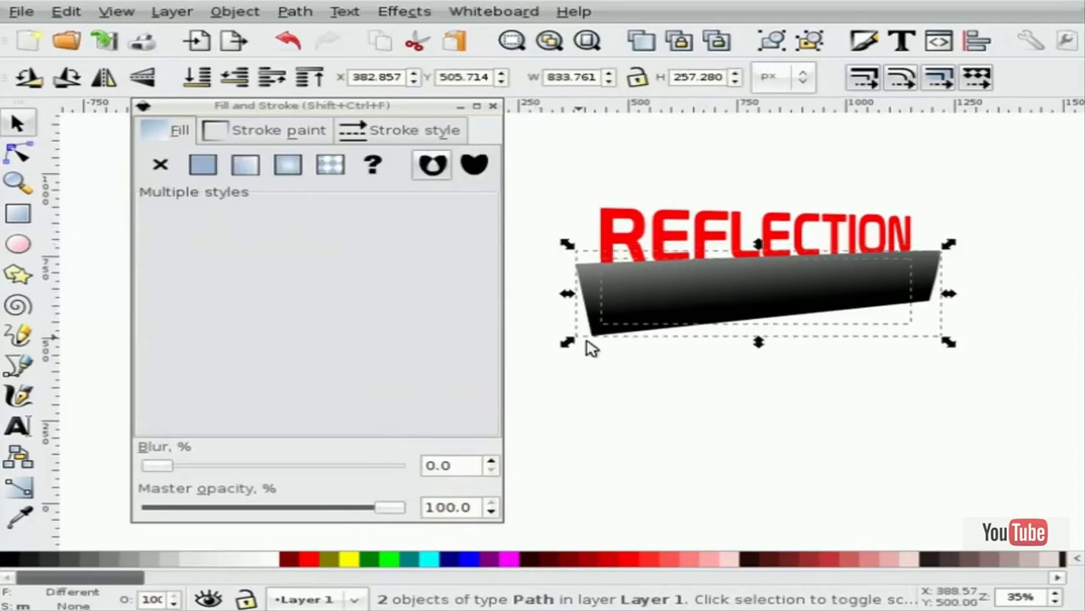
{"action": "left_click", "coordinate": [237, 12]}
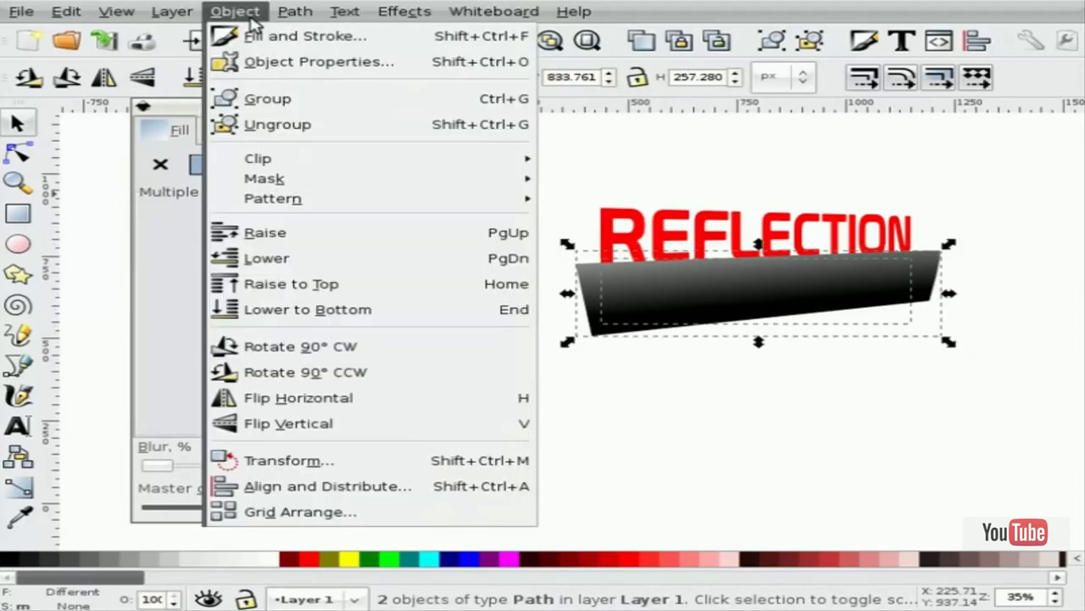
{"action": "mouse_move", "coordinate": [254, 178]}
{"action": "left_click", "coordinate": [589, 181]}
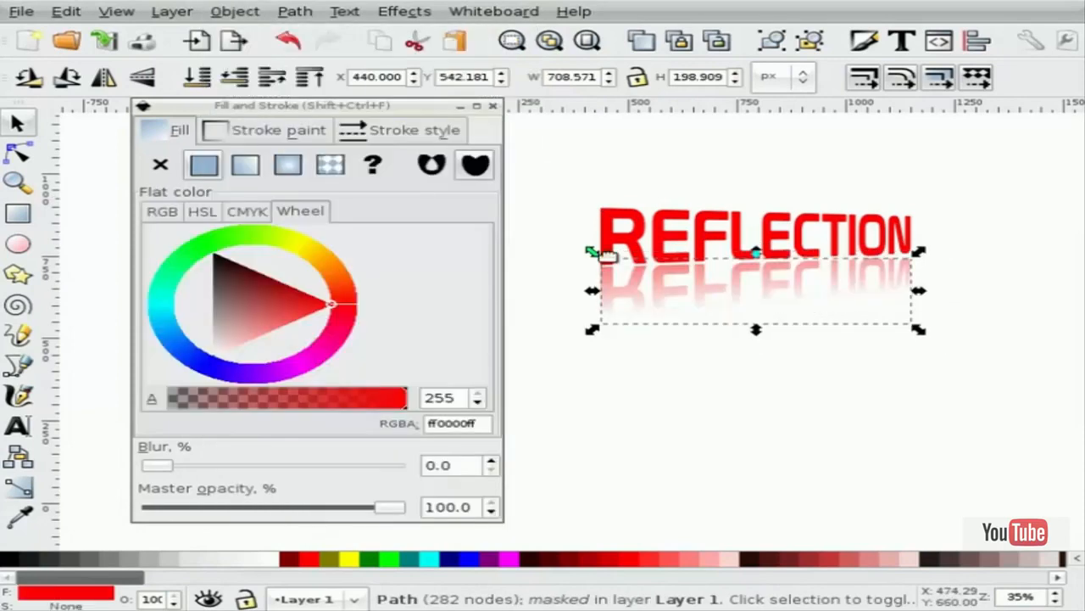
{"action": "left_click", "coordinate": [749, 398]}
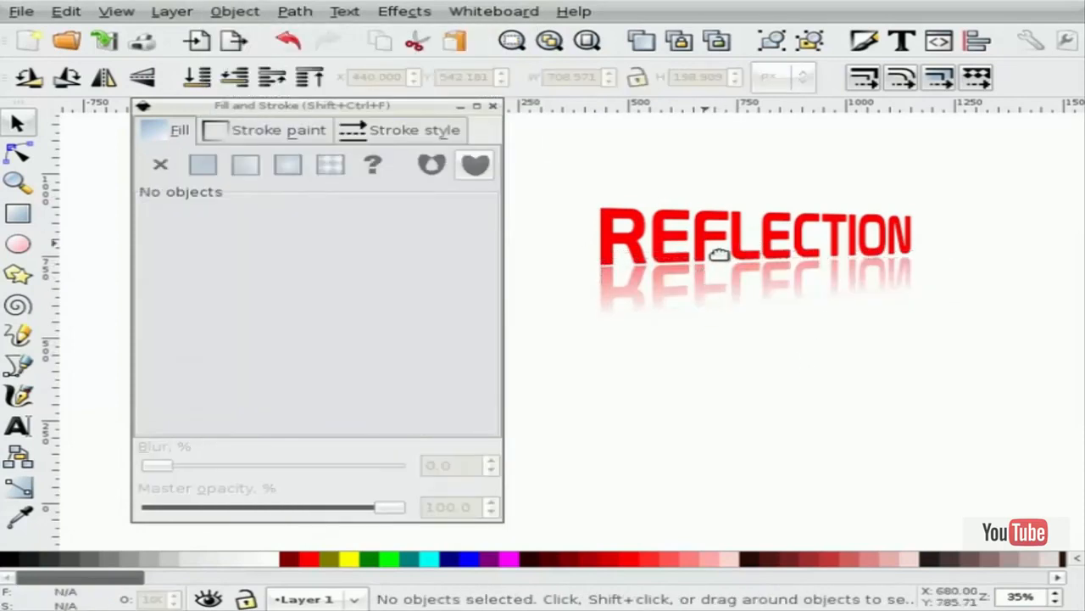
{"action": "mouse_move", "coordinate": [393, 110]}
{"action": "left_mouse_down"}
{"action": "mouse_move", "coordinate": [463, 176]}
{"action": "mouse_move", "coordinate": [1084, 101]}
{"action": "left_mouse_up"}
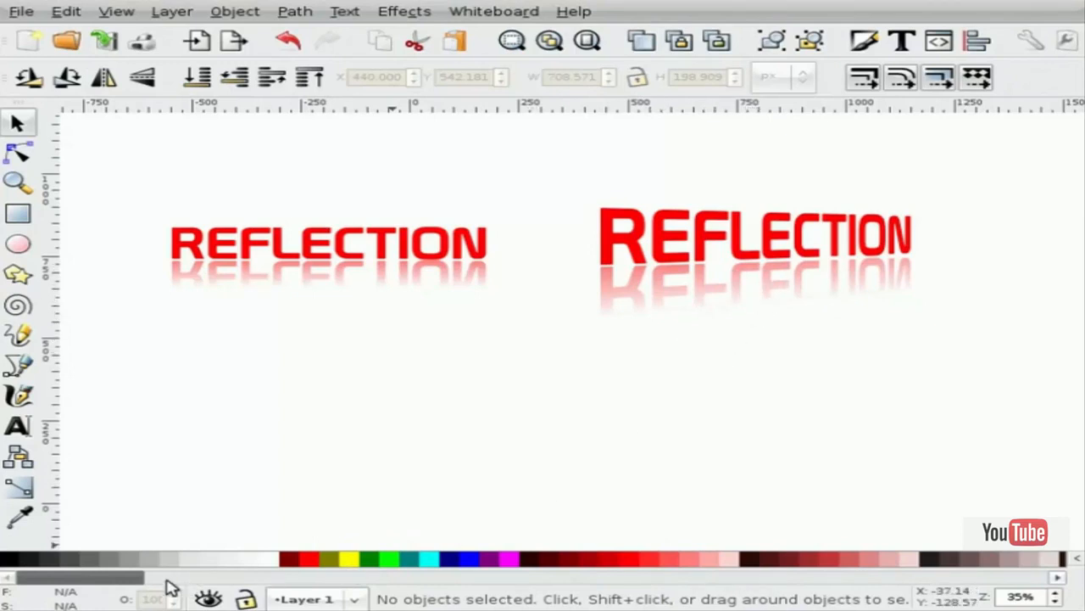
Import the perspective photo of the child from the Desktop folder into the empty canvas area below the two texts.
{"action": "left_click_drag", "start_coordinate": [121, 583], "coordinate": [122, 582]}
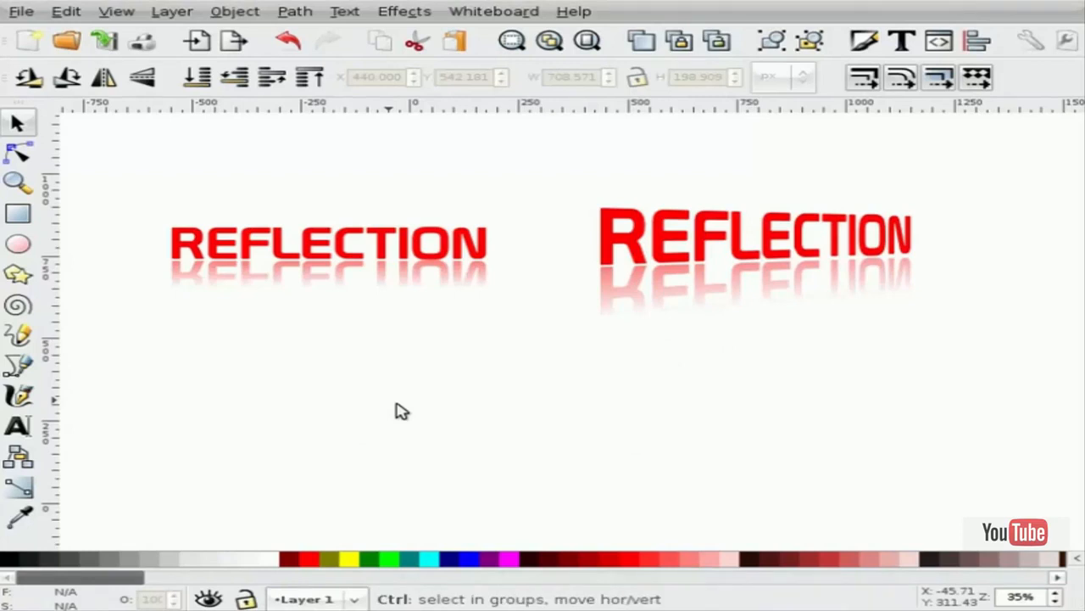
{"action": "scroll", "coordinate": [402, 411], "scroll_direction": "down", "scroll_amount": 6}
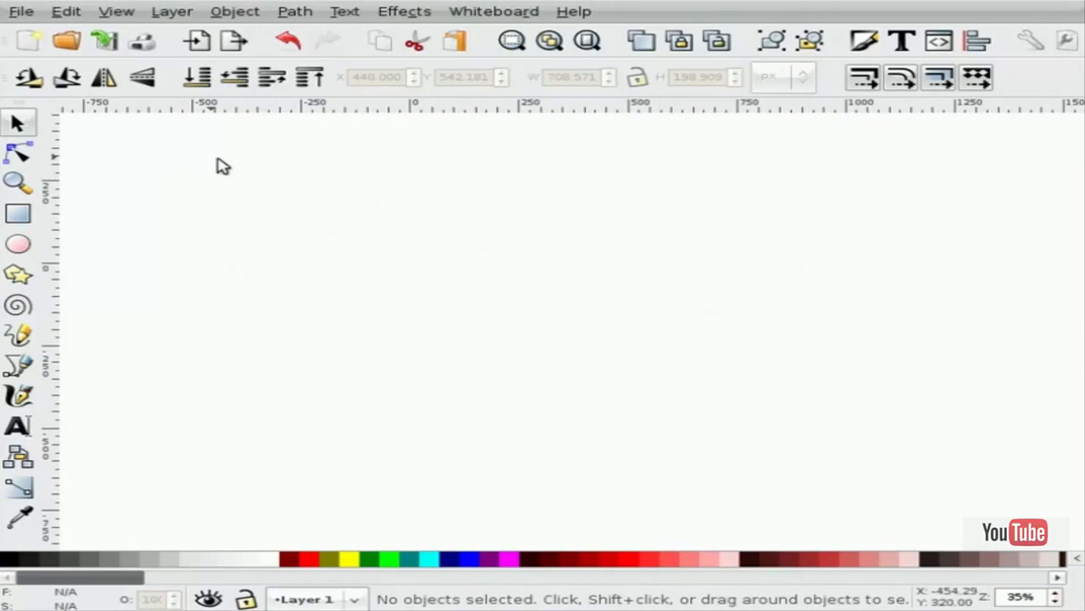
{"action": "left_click", "coordinate": [21, 11]}
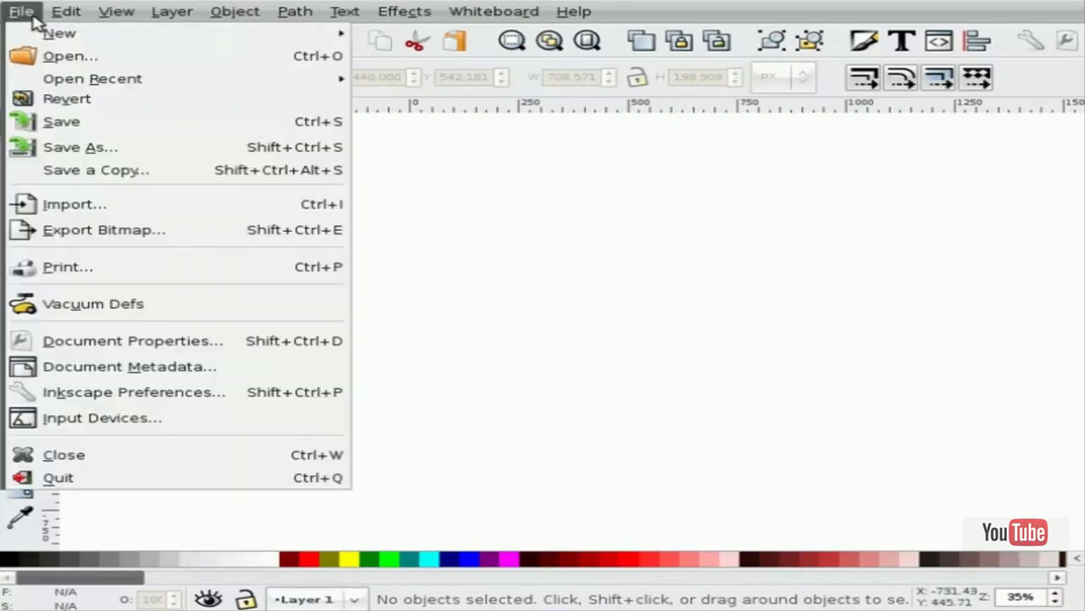
{"action": "left_click", "coordinate": [90, 209]}
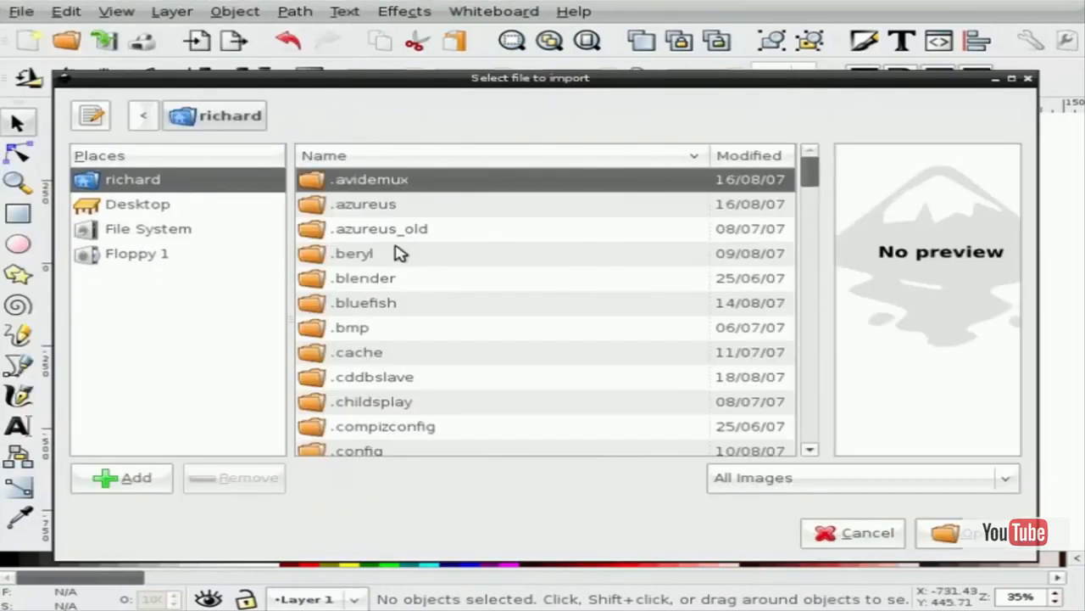
{"action": "left_click", "coordinate": [131, 212]}
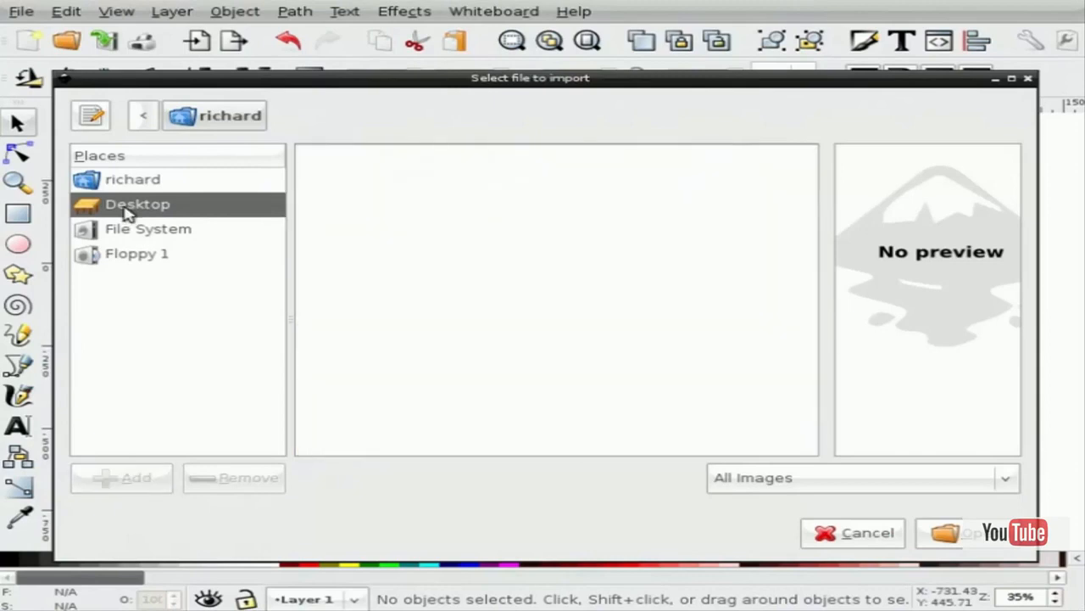
{"action": "left_click", "coordinate": [429, 190]}
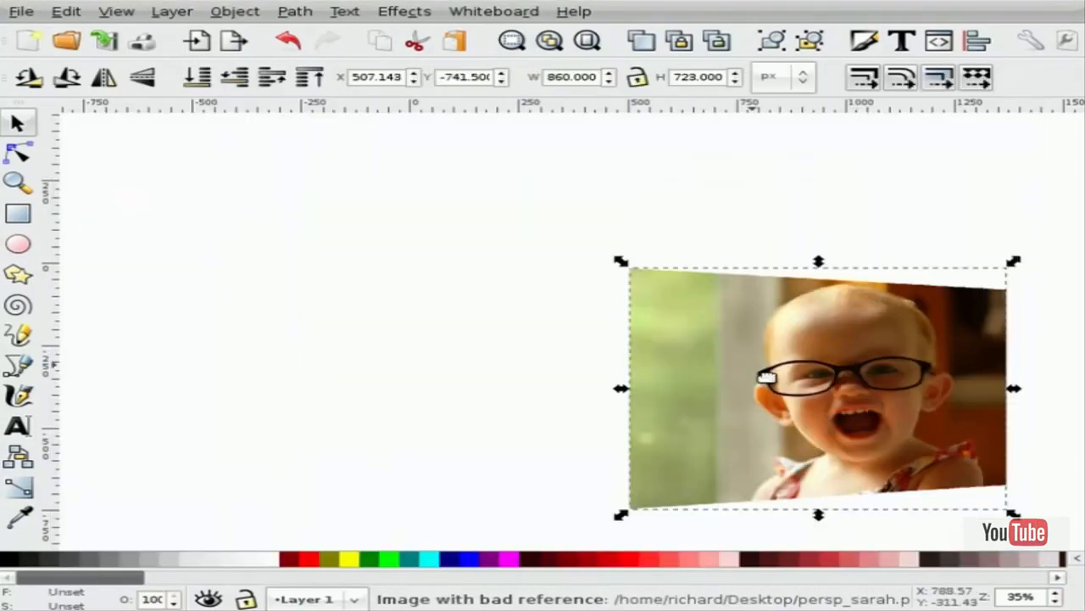
Move the imported photo up and left to about X 36, Y -496 px, and deselect it.
{"action": "left_click_drag", "start_coordinate": [705, 389], "coordinate": [500, 290]}
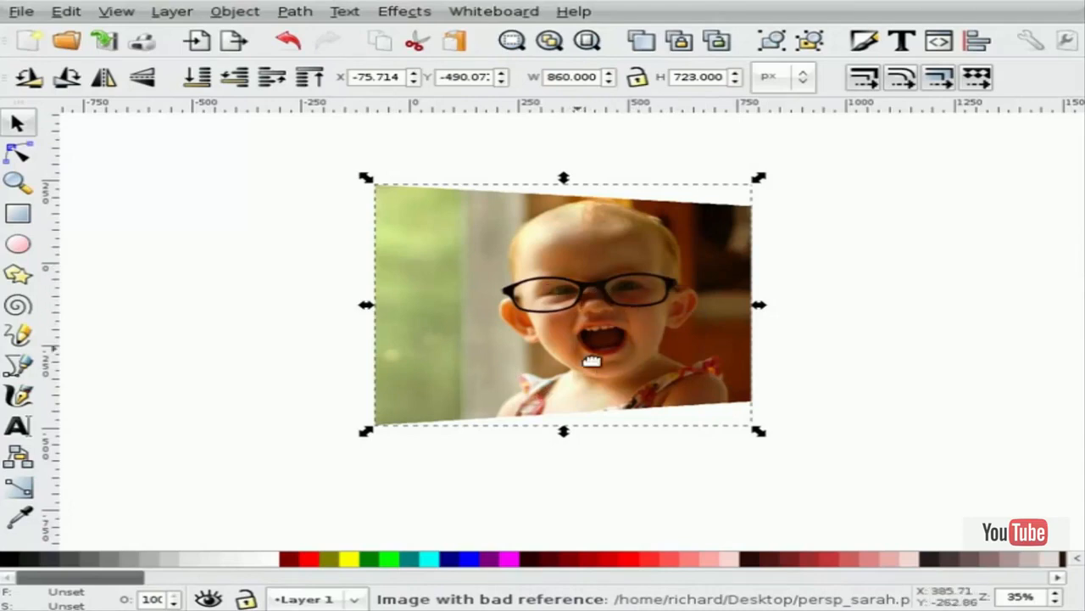
{"action": "left_click_drag", "start_coordinate": [507, 290], "coordinate": [556, 287]}
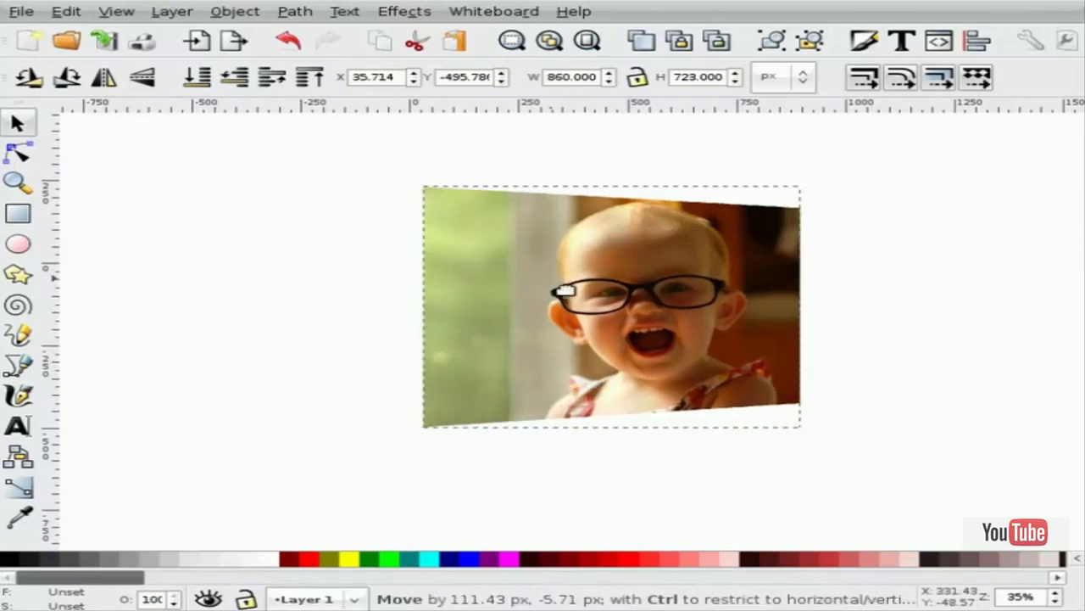
{"action": "left_click", "coordinate": [307, 363]}
Draw a closed four-sided path about 895 by 761 px just outside the photo's edges, following its perspective shape.
{"action": "left_click", "coordinate": [18, 364]}
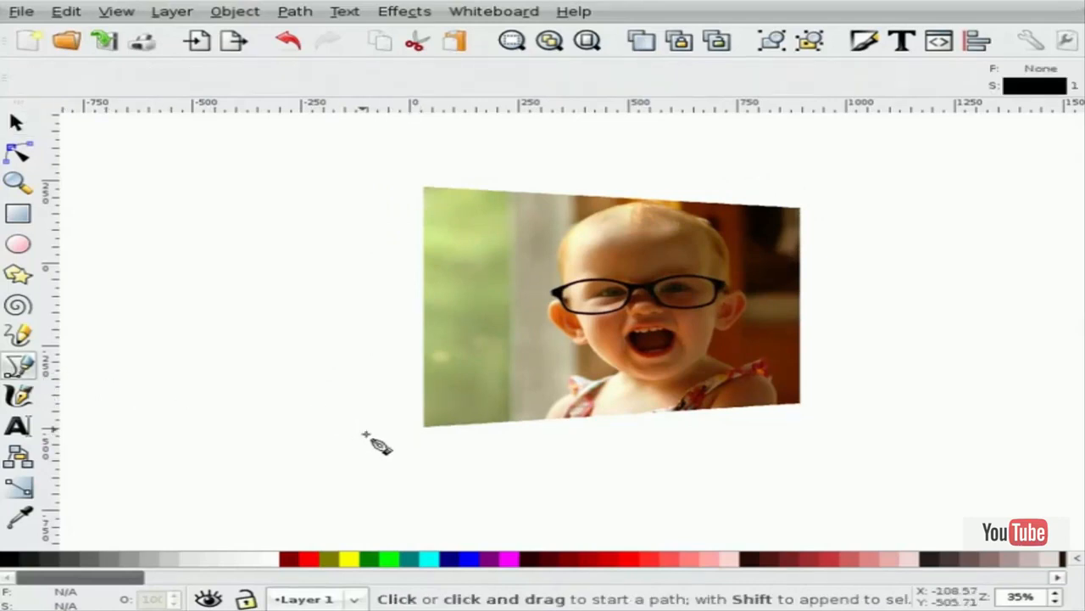
{"action": "left_click", "coordinate": [418, 431]}
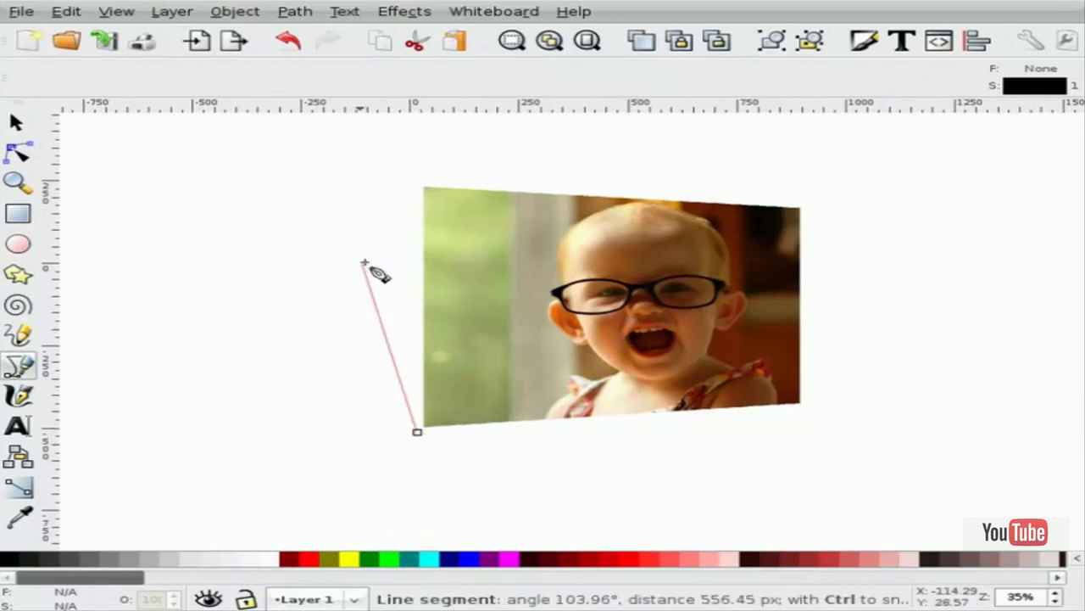
{"action": "left_click", "coordinate": [424, 183]}
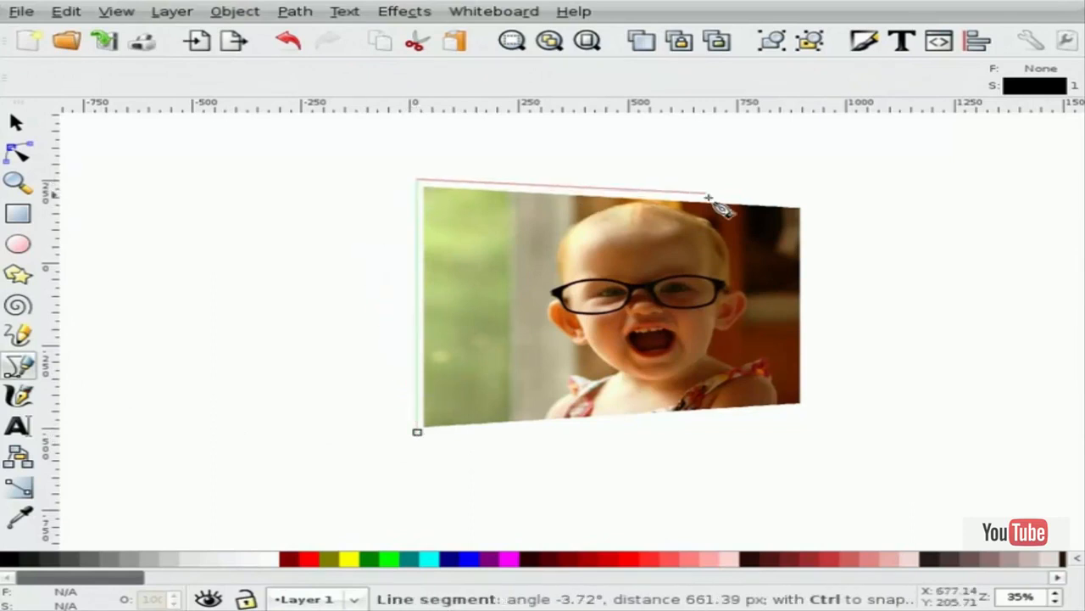
{"action": "left_click", "coordinate": [810, 205]}
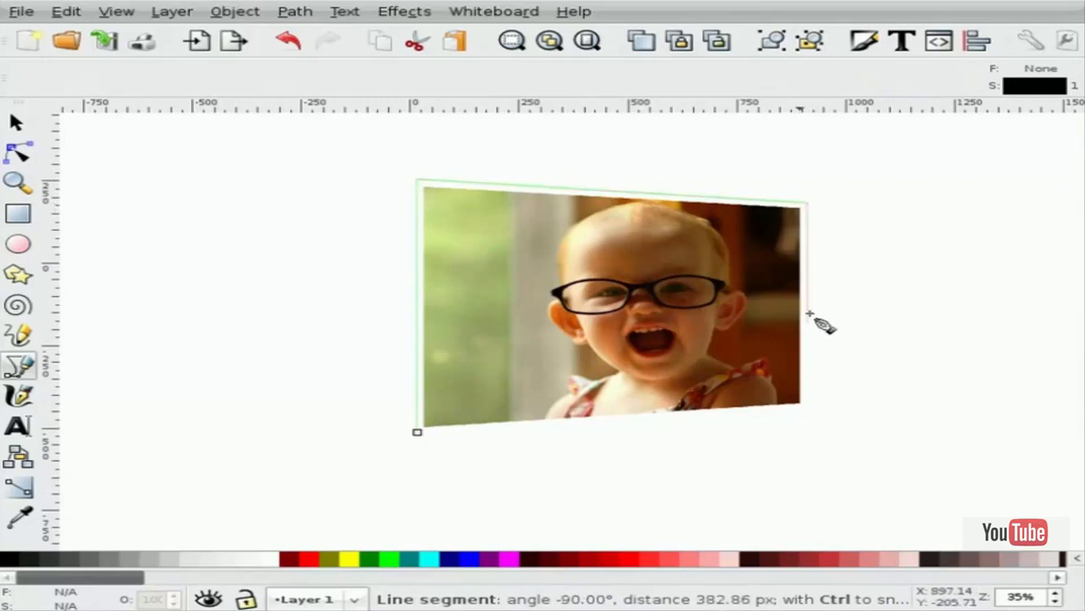
{"action": "left_click", "coordinate": [805, 410]}
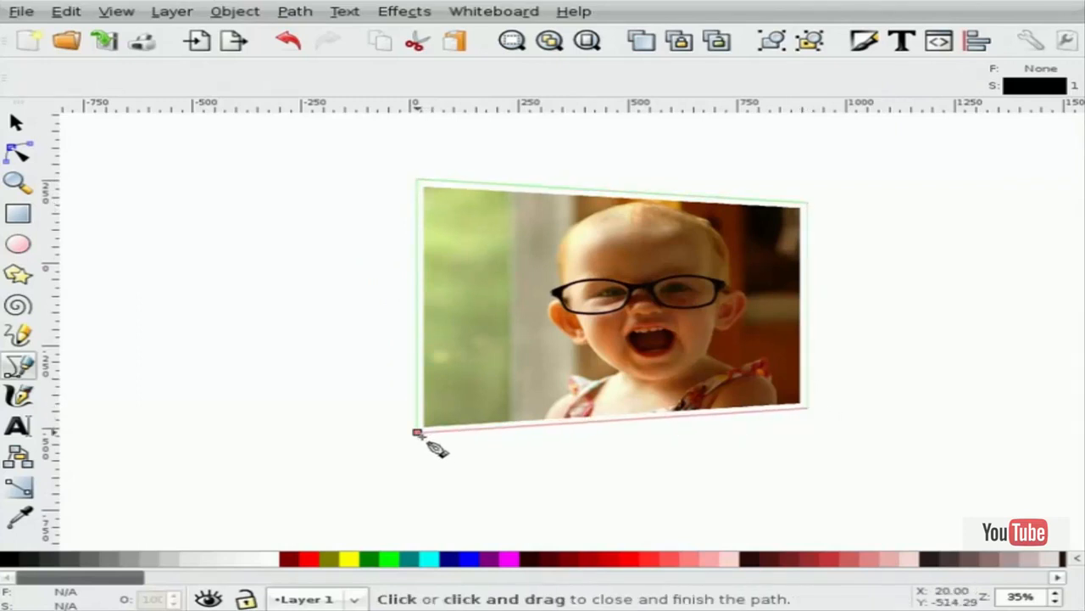
{"action": "left_click", "coordinate": [419, 434]}
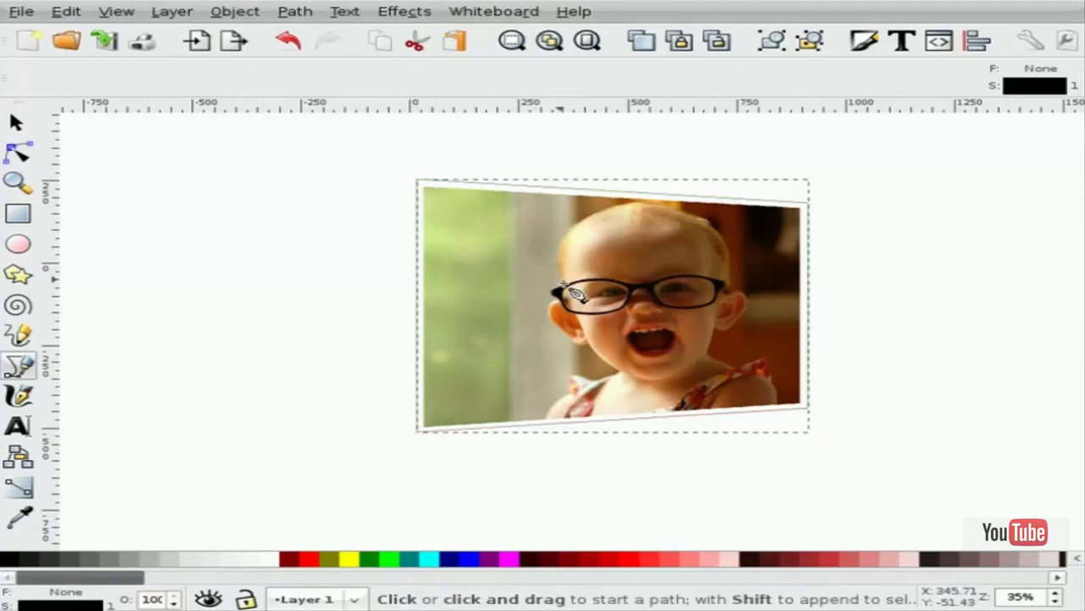
{"action": "key", "text": "s"}
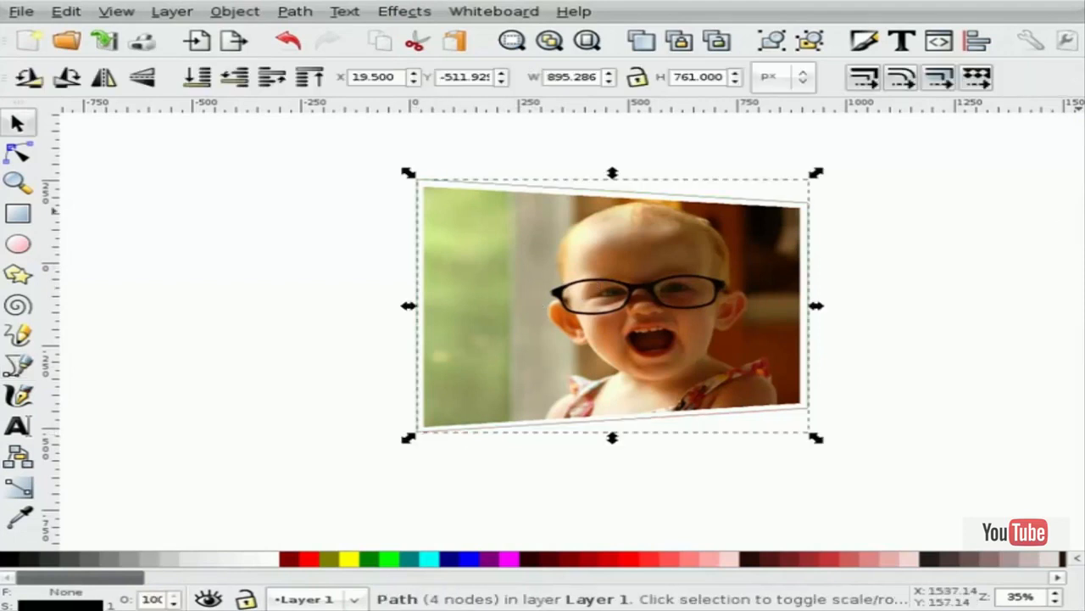
Remove the frame path's stroke and give it a flat light grey fill (f0f0f0ff).
{"action": "key", "text": "ctrl+shift+f"}
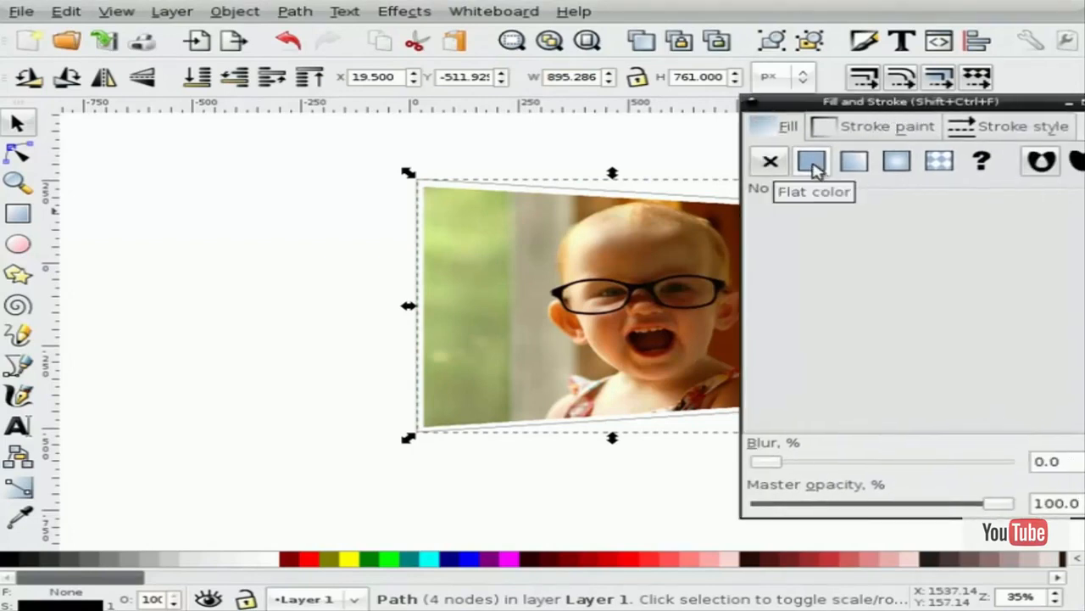
{"action": "left_click", "coordinate": [879, 132]}
{"action": "left_click", "coordinate": [770, 162]}
{"action": "left_click", "coordinate": [787, 129]}
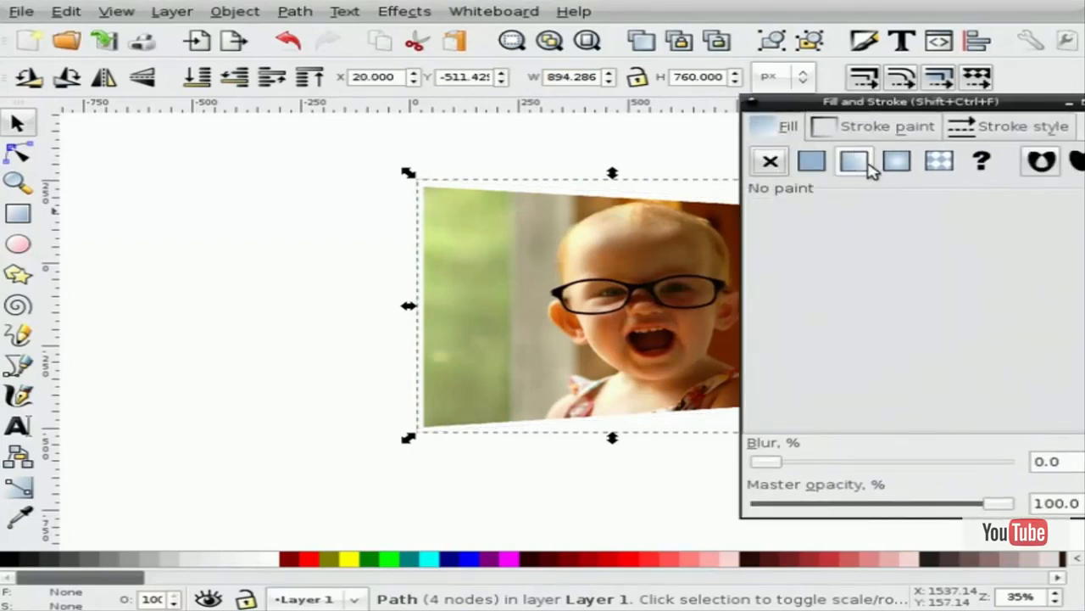
{"action": "left_click", "coordinate": [814, 166]}
{"action": "left_click", "coordinate": [836, 289]}
{"action": "left_click_drag", "start_coordinate": [831, 323], "coordinate": [821, 354]}
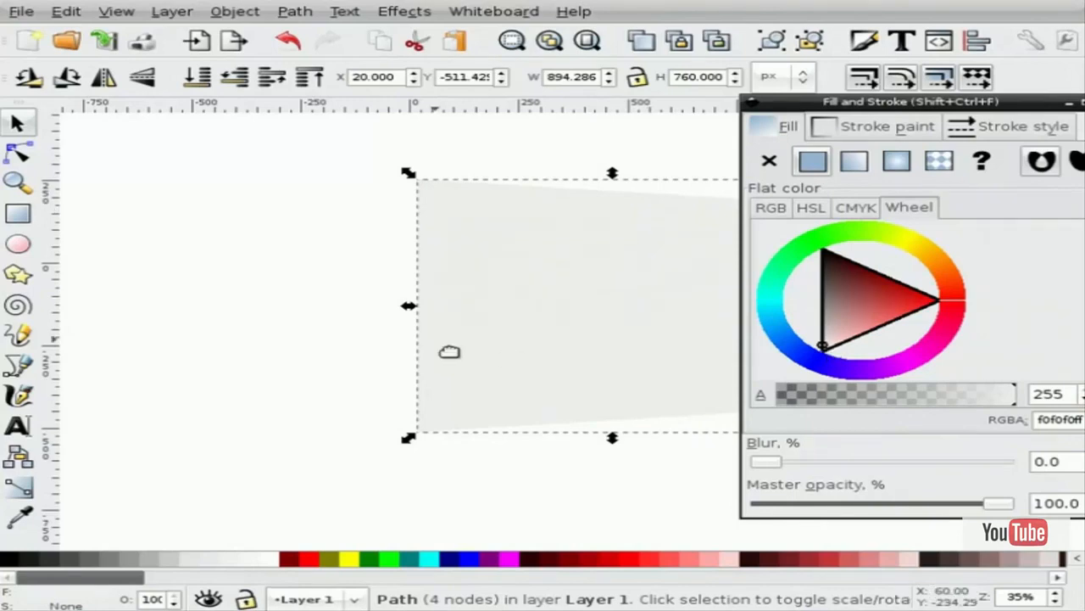
Lower the grey frame path to the bottom behind the photo and move the Fill and Stroke dialog aside to clear the canvas.
{"action": "left_click", "coordinate": [381, 341]}
{"action": "left_click", "coordinate": [499, 294]}
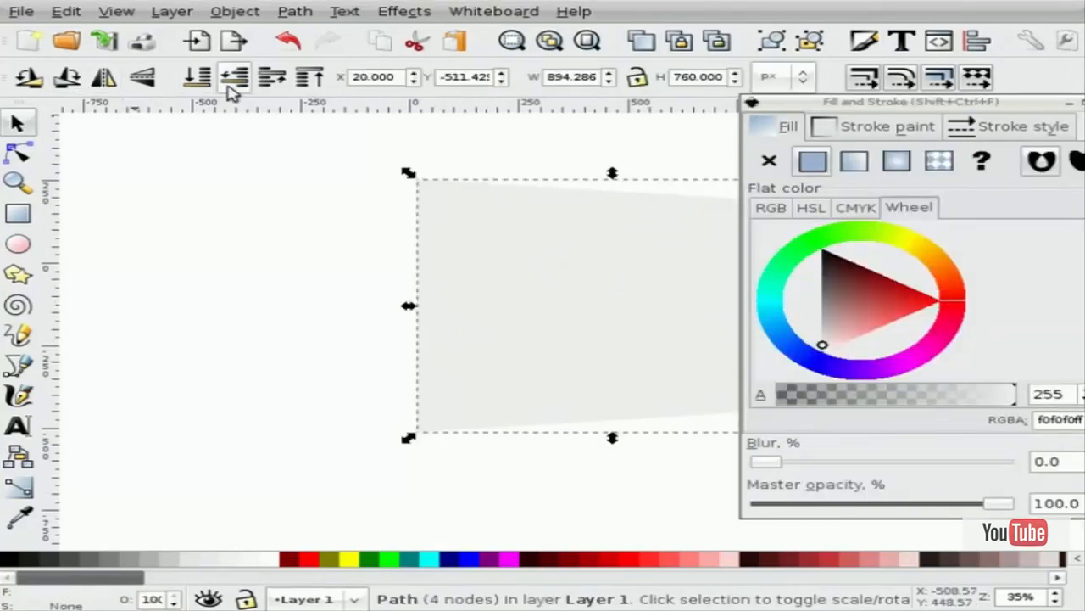
{"action": "left_click", "coordinate": [200, 83]}
{"action": "left_click", "coordinate": [264, 266]}
{"action": "left_click_drag", "start_coordinate": [829, 102], "coordinate": [1084, 93]}
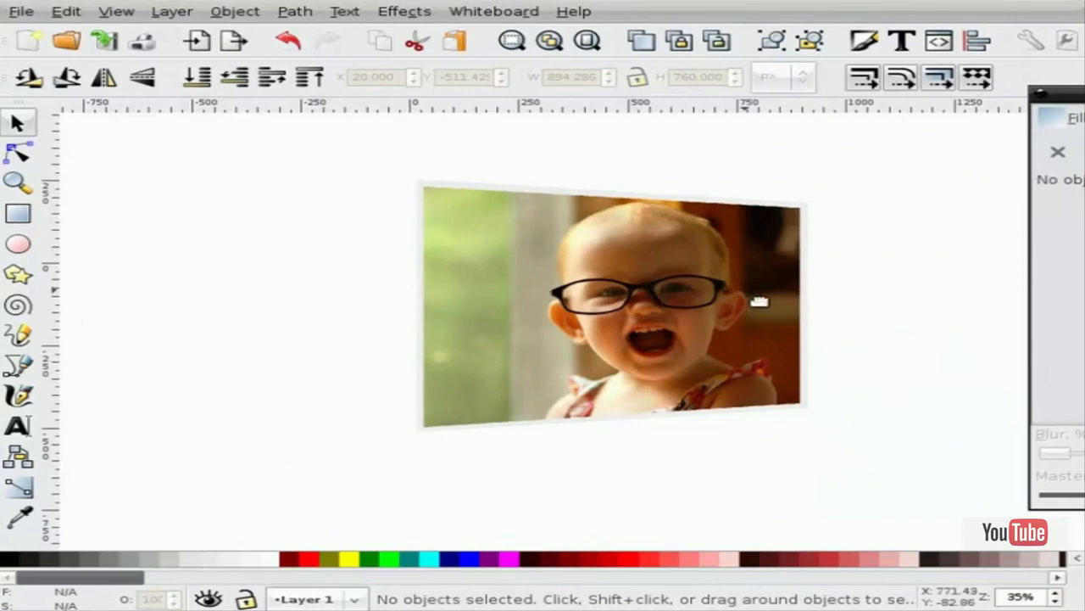
Group the photo with its grey frame and deselect the group.
{"action": "left_click_drag", "start_coordinate": [856, 453], "coordinate": [322, 174]}
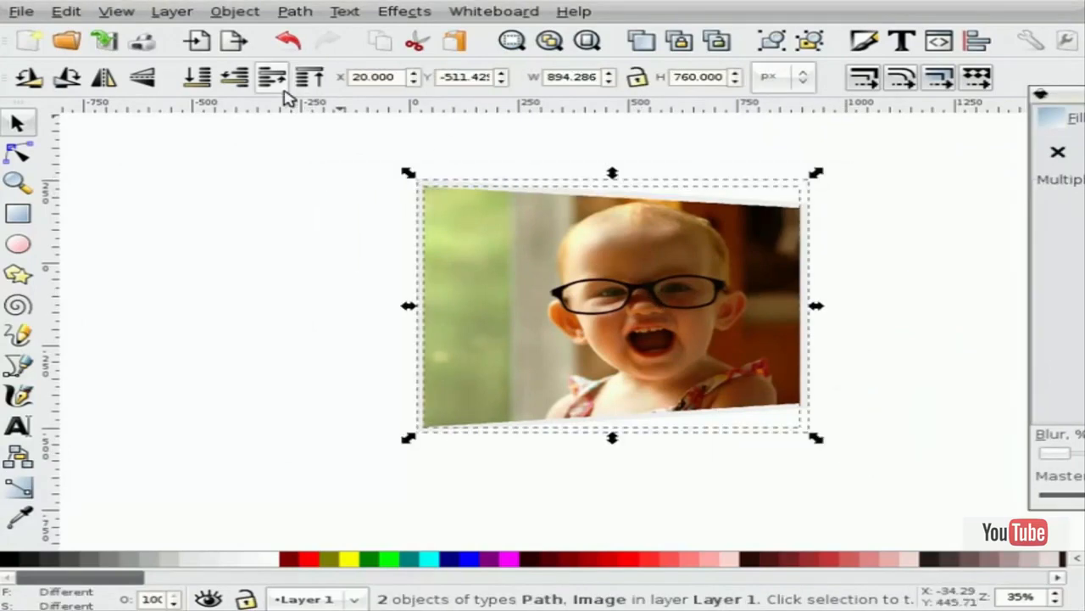
{"action": "key", "text": "ctrl+g"}
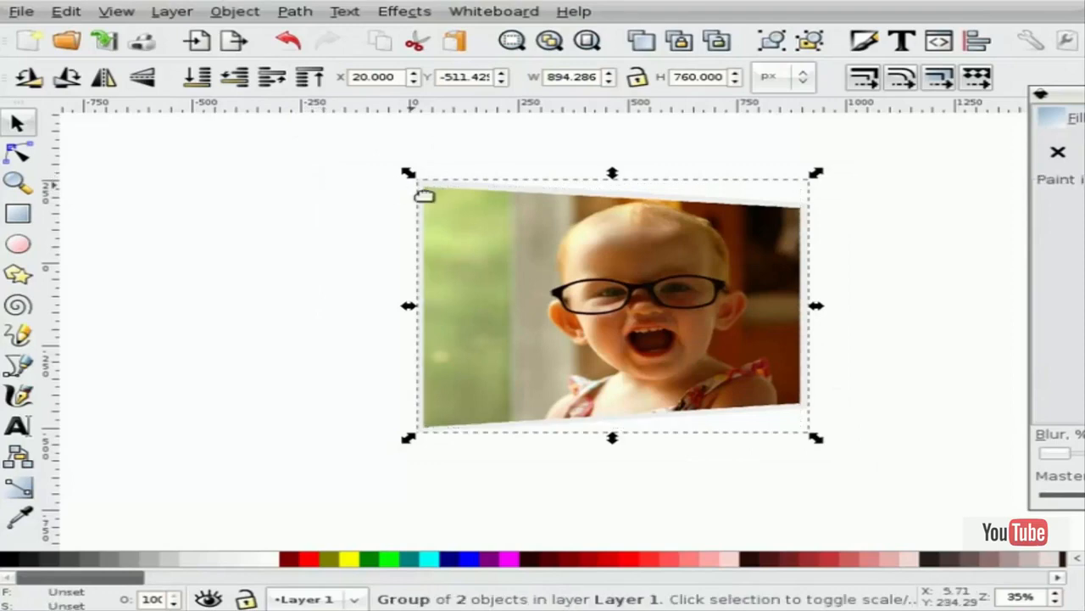
{"action": "left_click", "coordinate": [306, 221]}
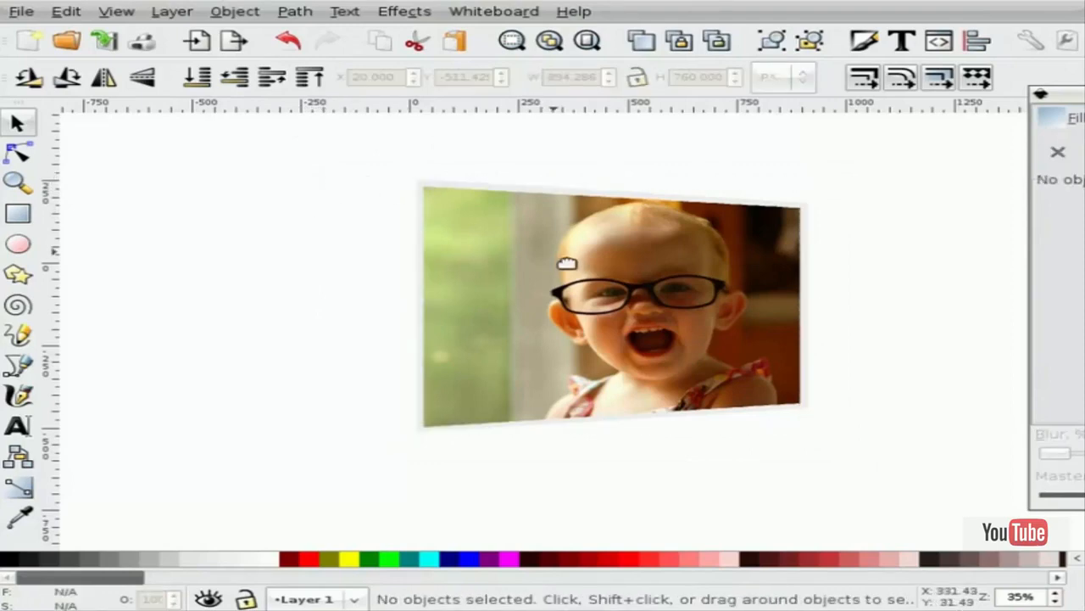
Duplicate the framed photo group, flip the copy vertically and place it directly beneath the original at X 20, Y about -1274 px.
{"action": "left_click", "coordinate": [600, 298]}
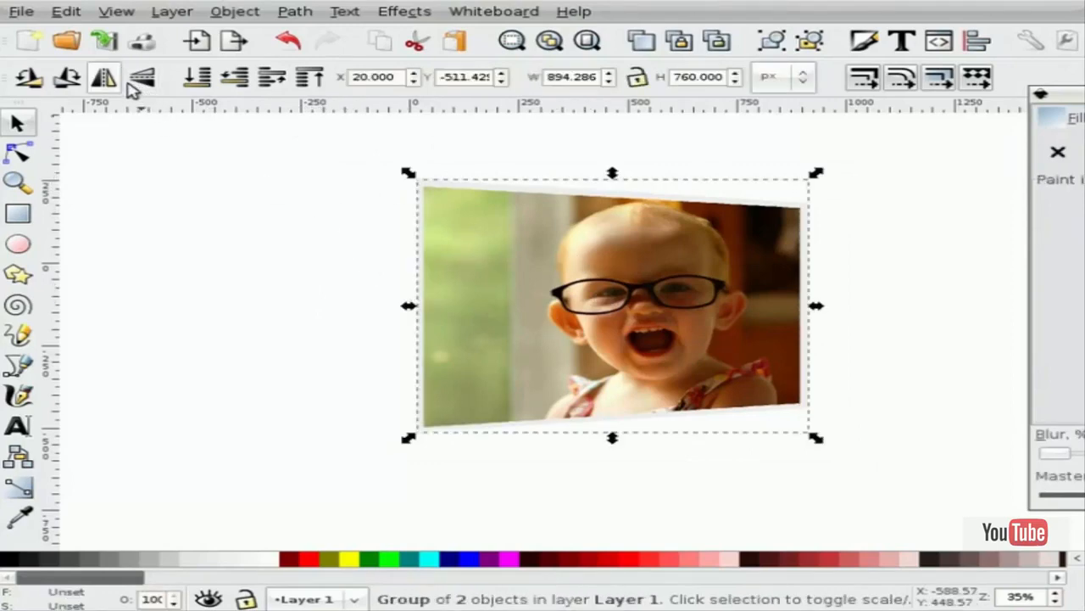
{"action": "left_click", "coordinate": [152, 77]}
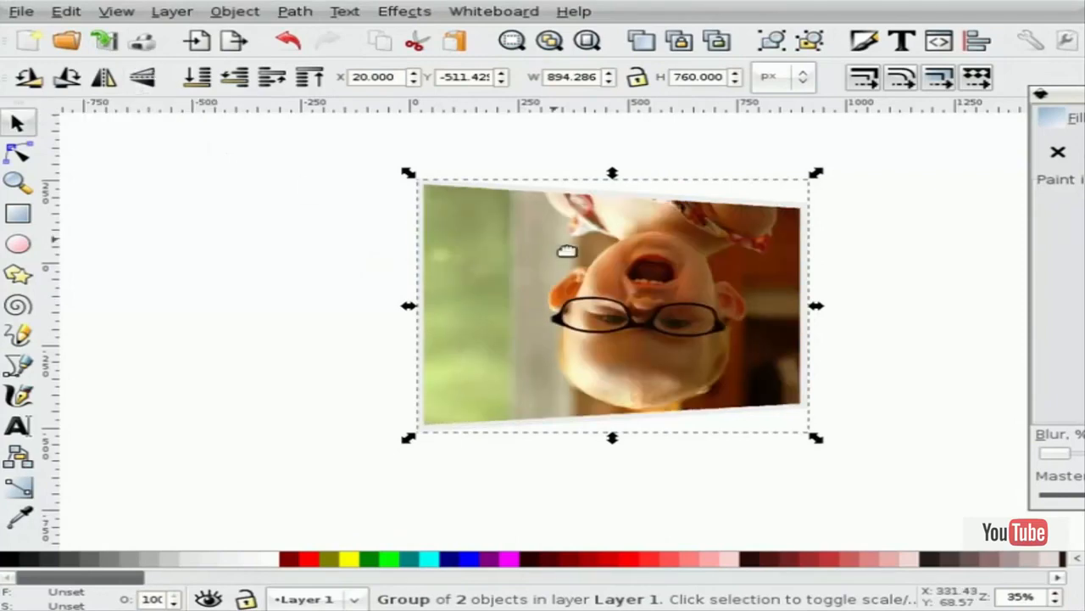
{"action": "key", "text": "ctrl+z"}
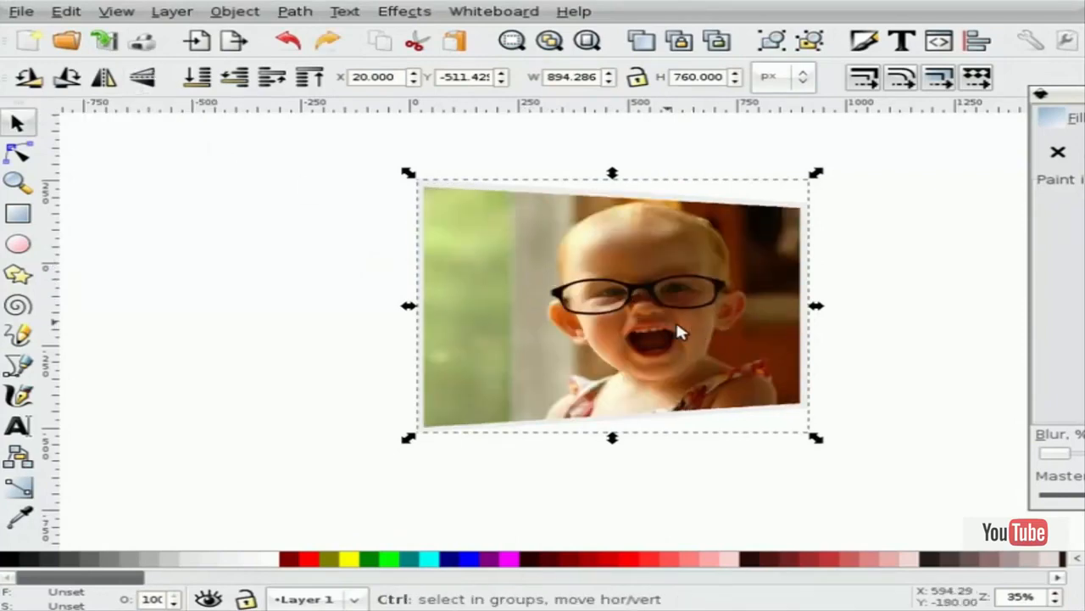
{"action": "key", "text": "ctrl+d"}
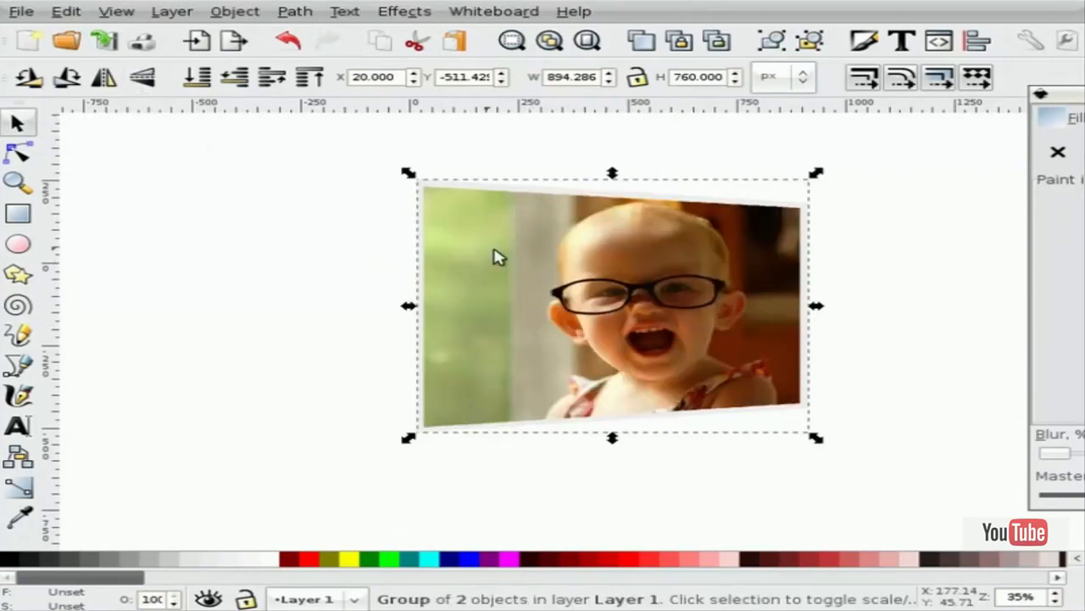
{"action": "left_click", "coordinate": [142, 77]}
{"action": "left_click_drag", "start_coordinate": [558, 248], "coordinate": [543, 506]}
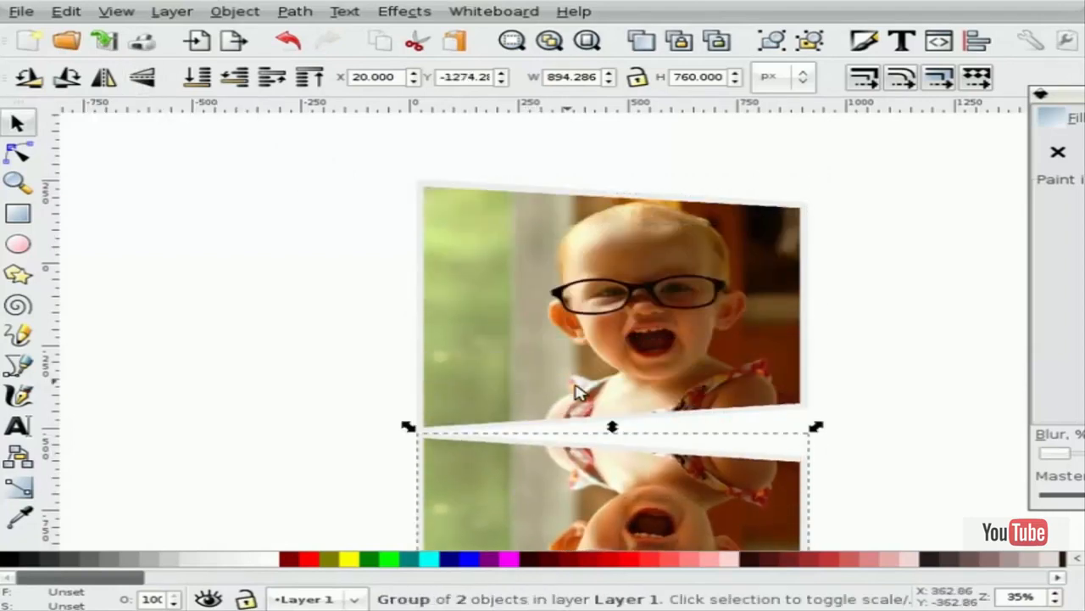
Skew the flipped copy vertically to match the original's slanted lower edge, move it up against that edge, and deselect.
{"action": "scroll", "coordinate": [581, 387], "scroll_direction": "down", "scroll_amount": 4}
{"action": "left_click", "coordinate": [677, 399]}
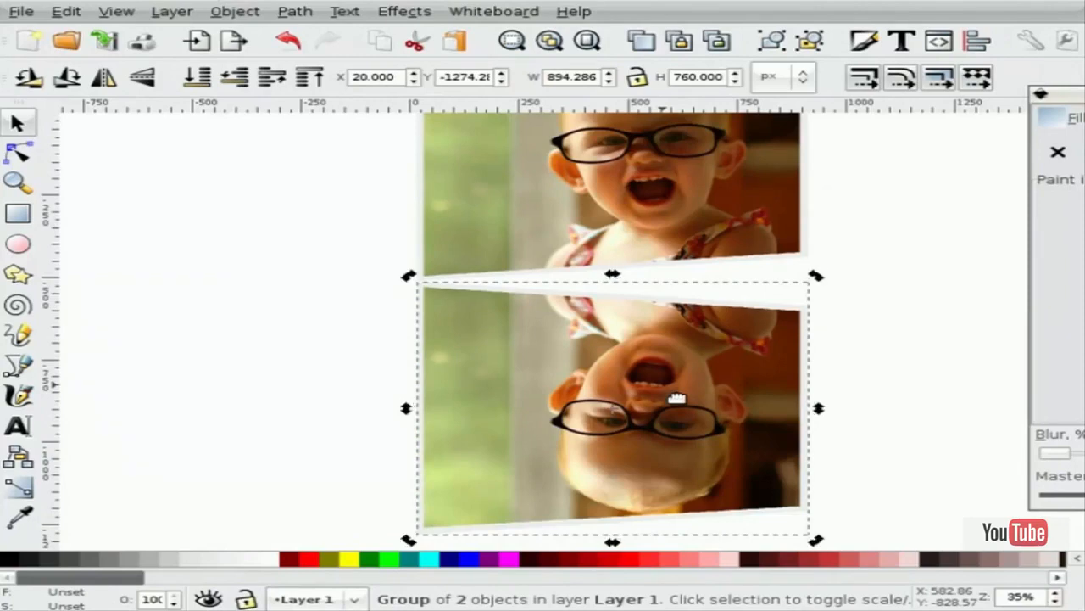
{"action": "left_click_drag", "start_coordinate": [828, 419], "coordinate": [831, 393]}
{"action": "left_click_drag", "start_coordinate": [691, 403], "coordinate": [705, 384]}
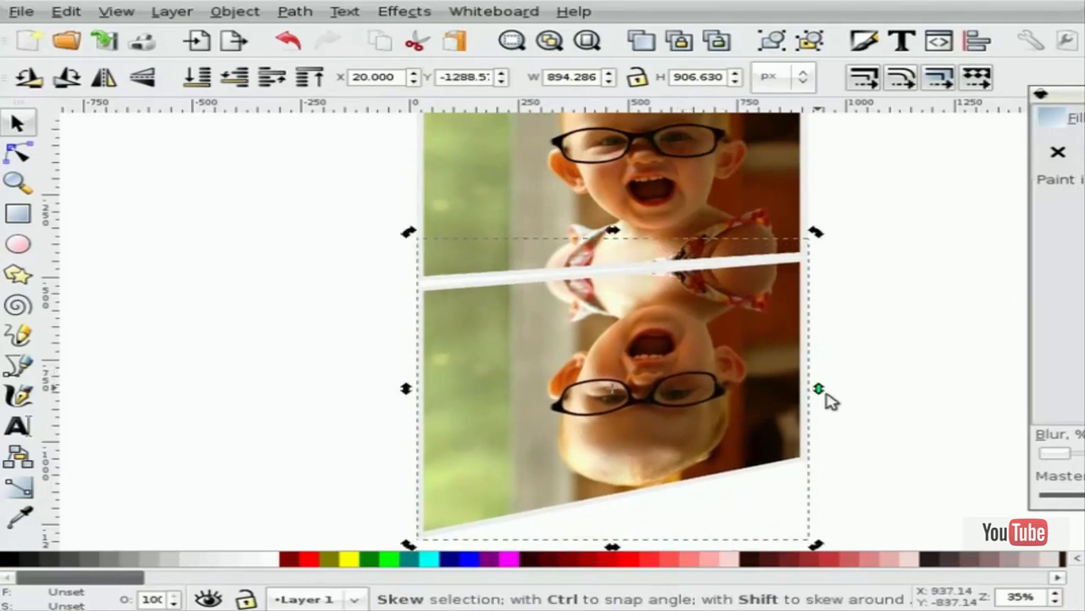
{"action": "left_click_drag", "start_coordinate": [827, 394], "coordinate": [831, 400]}
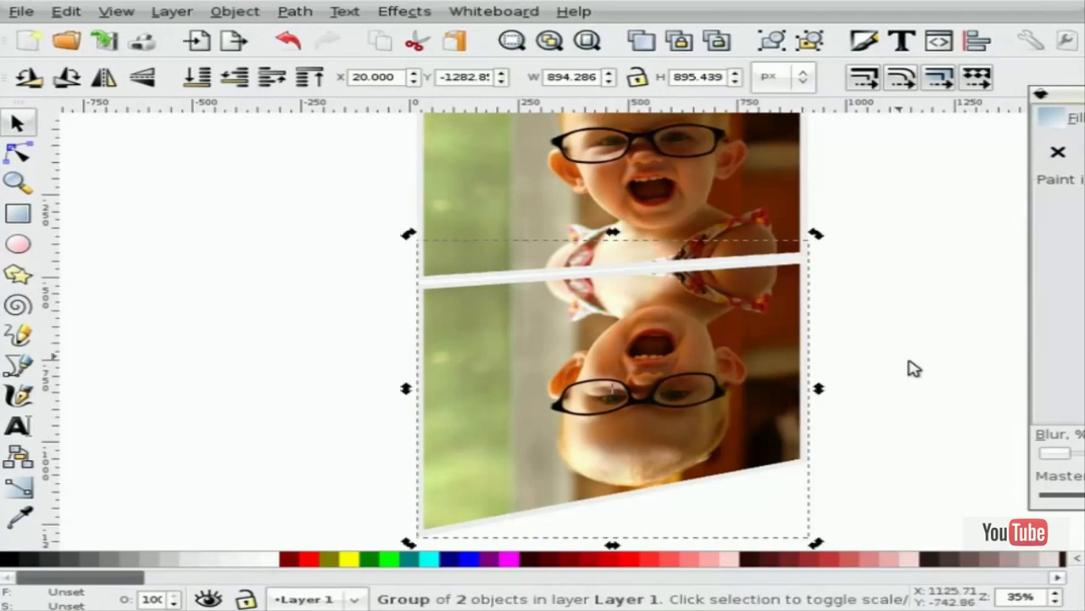
{"action": "left_click", "coordinate": [875, 358]}
Draw a closed four-sided path around the flipped photo, following the slanted seam above and extending slightly beyond its other edges.
{"action": "scroll", "coordinate": [697, 288], "scroll_direction": "down", "scroll_amount": 2, "text": "ctrl"}
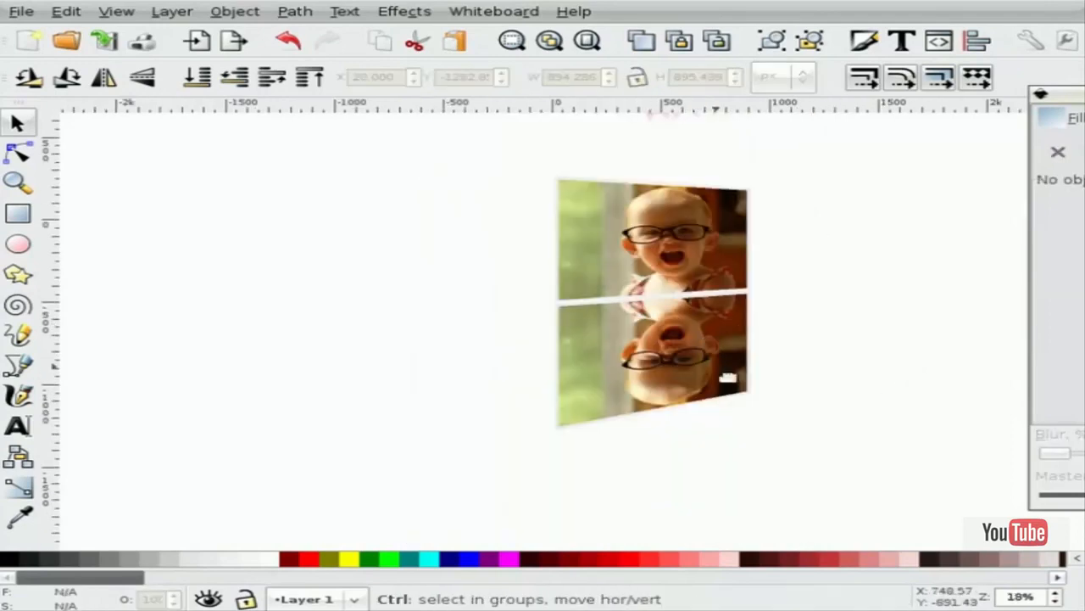
{"action": "left_click", "coordinate": [20, 364]}
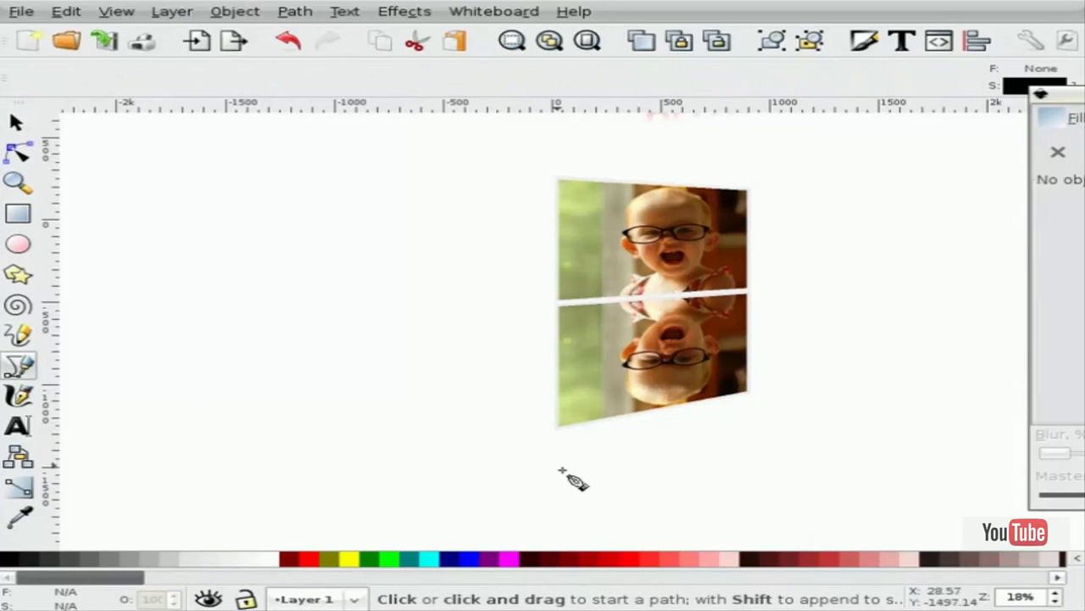
{"action": "left_click", "coordinate": [548, 446]}
{"action": "left_click", "coordinate": [764, 401]}
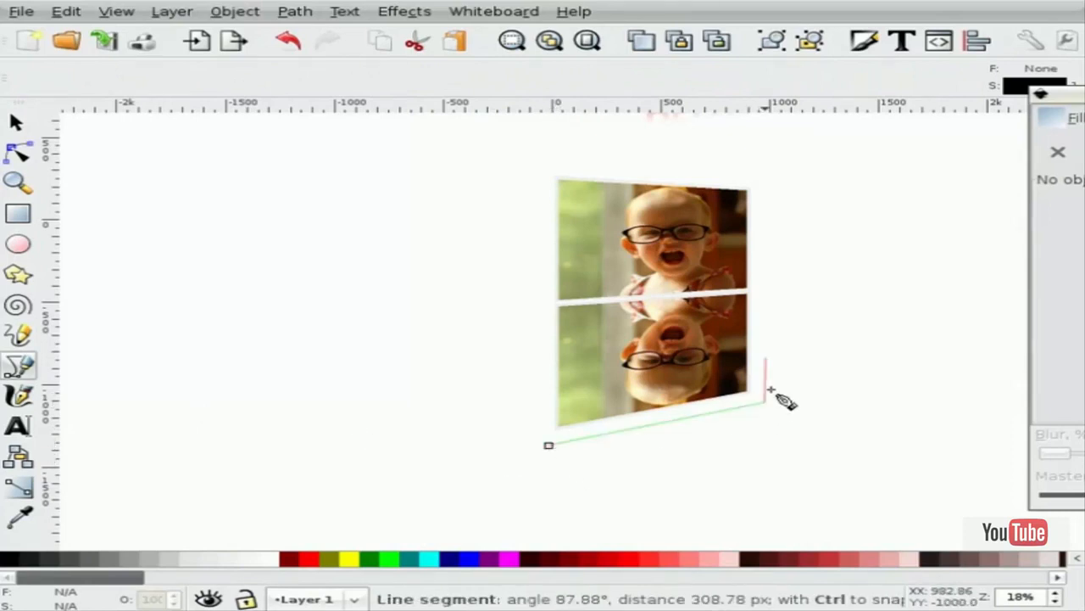
{"action": "left_click", "coordinate": [763, 289]}
{"action": "left_click", "coordinate": [512, 302]}
{"action": "left_click", "coordinate": [548, 445]}
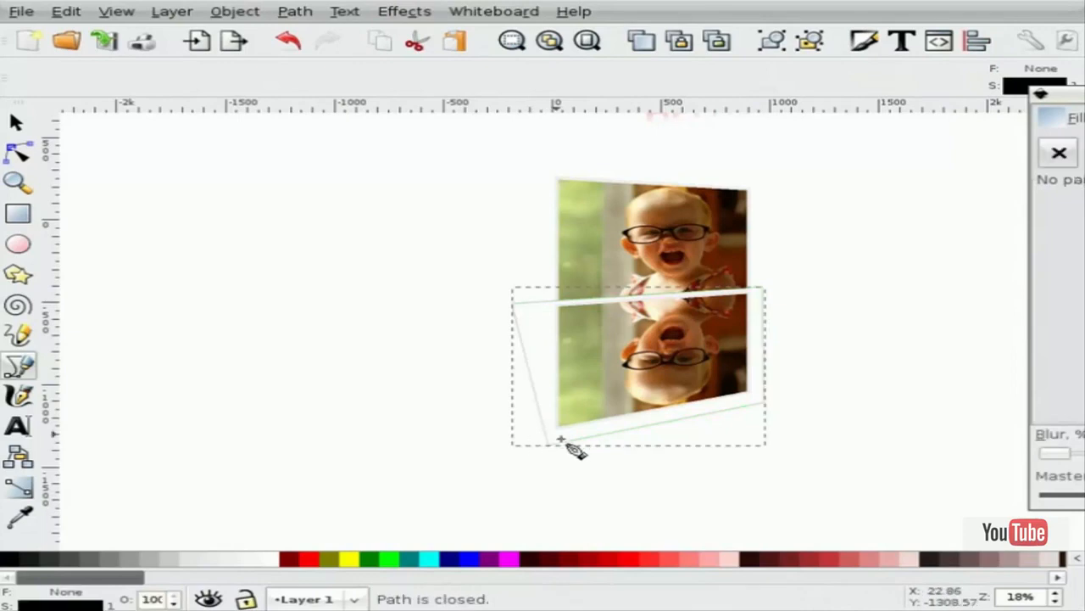
Remove the stroke from the four-sided path over the flipped photo and give it a linear gradient fill.
{"action": "key", "text": "s"}
{"action": "left_click_drag", "start_coordinate": [1081, 94], "coordinate": [794, 90]}
{"action": "left_click", "coordinate": [785, 110]}
{"action": "left_click", "coordinate": [711, 144]}
{"action": "left_click", "coordinate": [705, 109]}
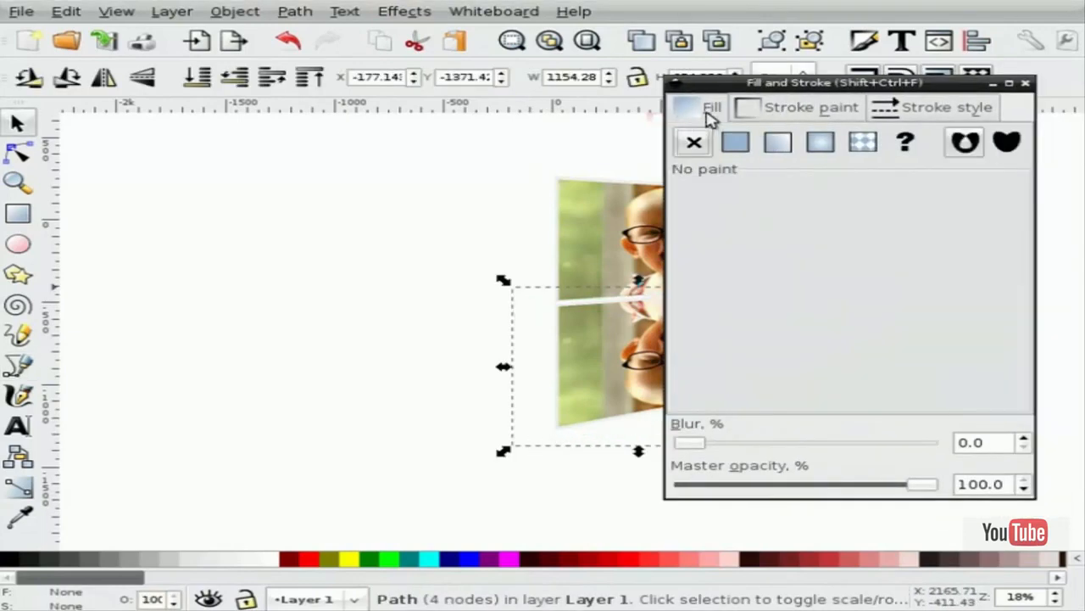
{"action": "left_click", "coordinate": [778, 143]}
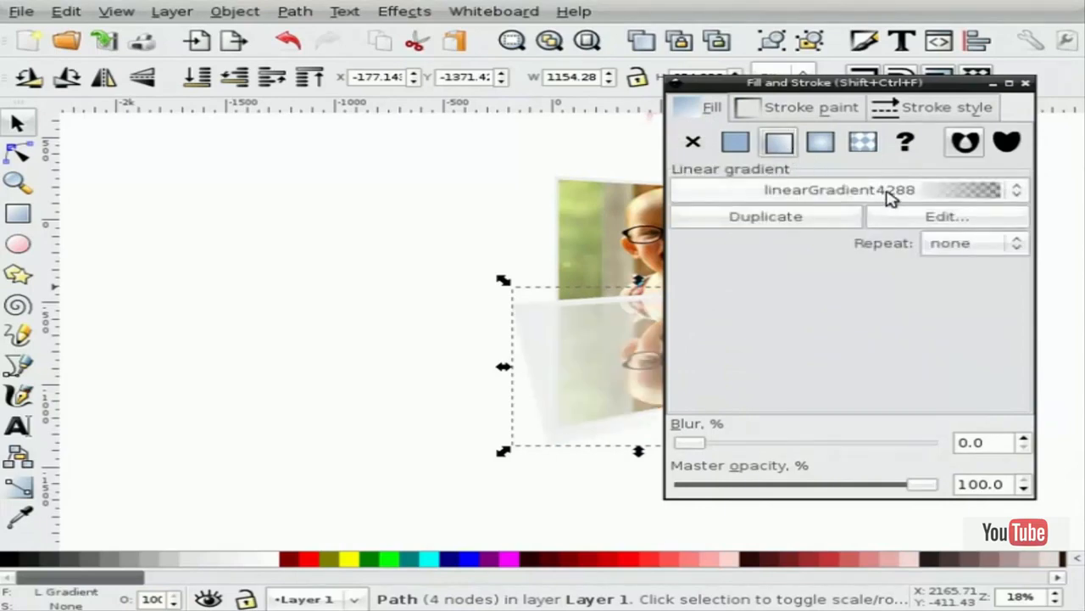
Make the gradient's first stop opaque black and its last stop opaque white.
{"action": "left_click", "coordinate": [918, 220]}
{"action": "left_click", "coordinate": [335, 194]}
{"action": "left_click", "coordinate": [270, 197]}
{"action": "left_click_drag", "start_coordinate": [252, 397], "coordinate": [225, 353]}
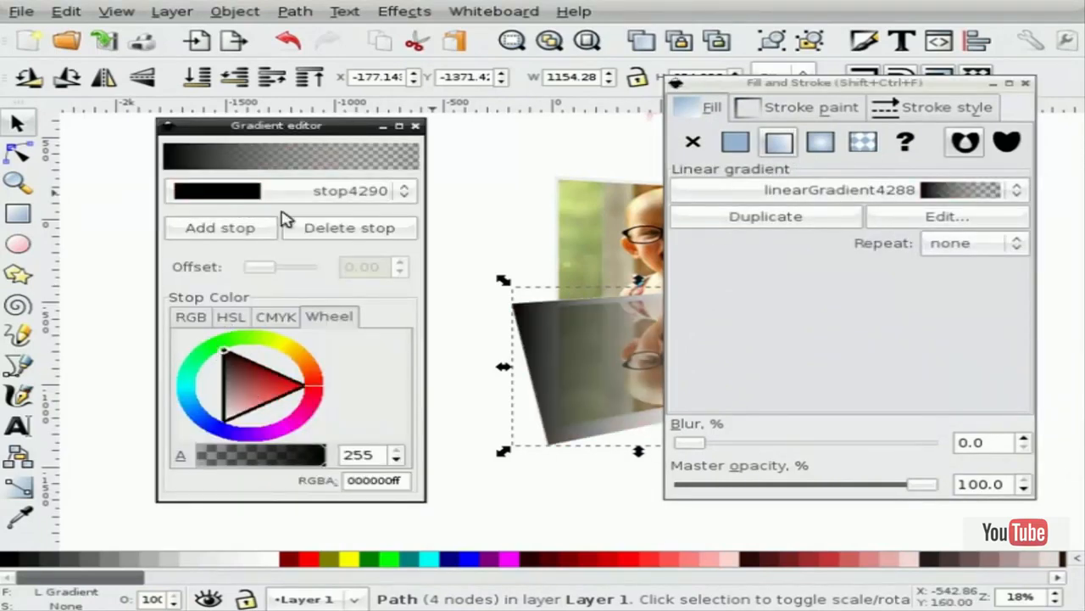
{"action": "left_click", "coordinate": [279, 192]}
{"action": "left_click", "coordinate": [268, 214]}
{"action": "left_click_drag", "start_coordinate": [245, 396], "coordinate": [356, 452]}
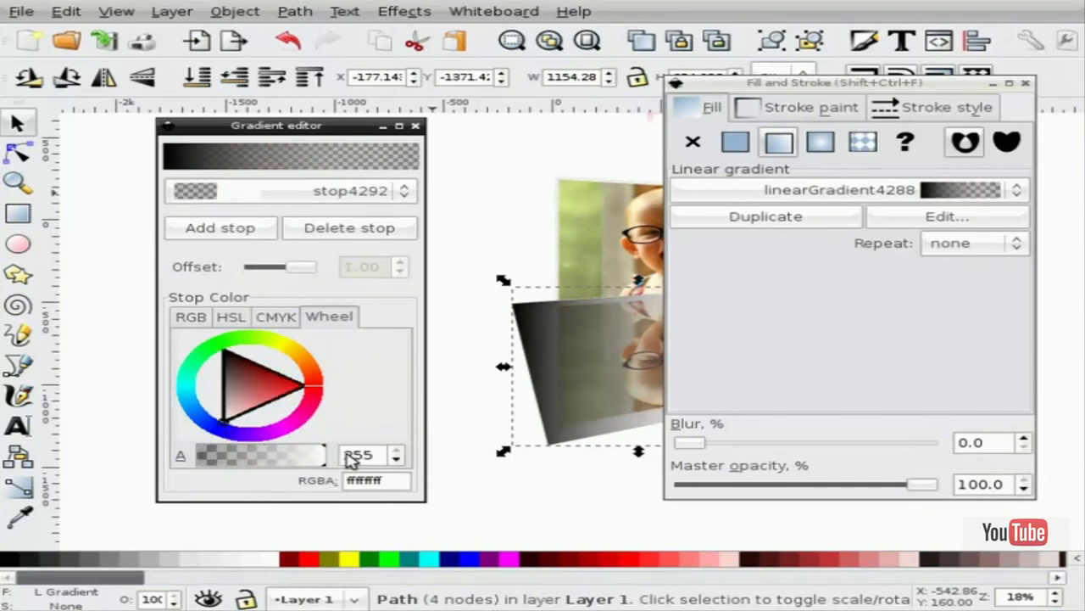
{"action": "left_click", "coordinate": [415, 125]}
{"action": "left_click_drag", "start_coordinate": [766, 92], "coordinate": [1081, 93]}
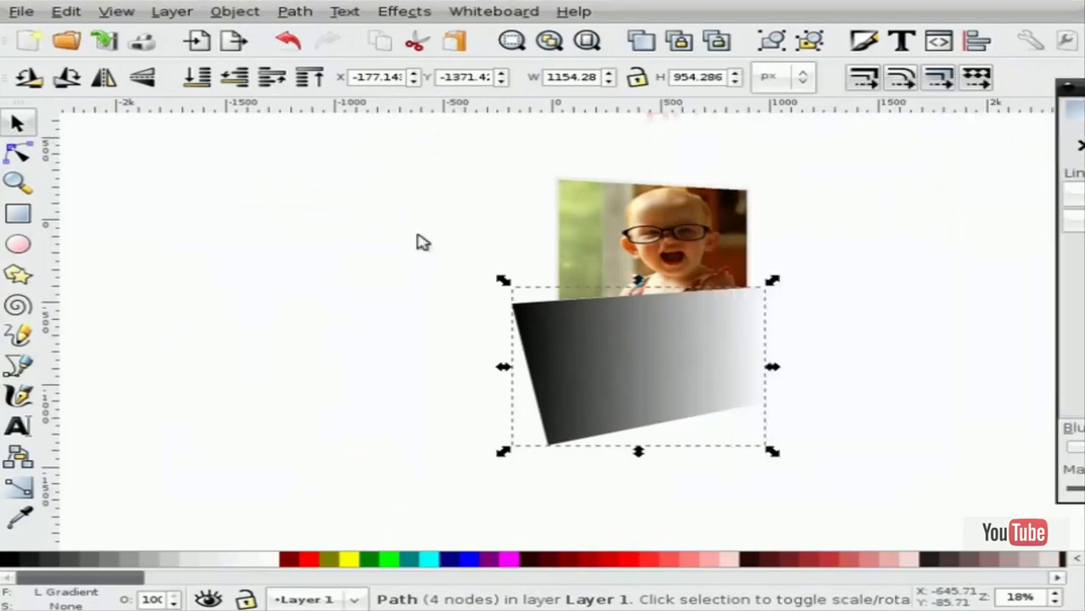
Redirect the path's gradient so black starts near the flipped photo's lower edge and white ends above the seam, over the original photo.
{"action": "left_click", "coordinate": [18, 487]}
{"action": "left_click_drag", "start_coordinate": [511, 366], "coordinate": [662, 394]}
{"action": "left_click_drag", "start_coordinate": [765, 368], "coordinate": [639, 230]}
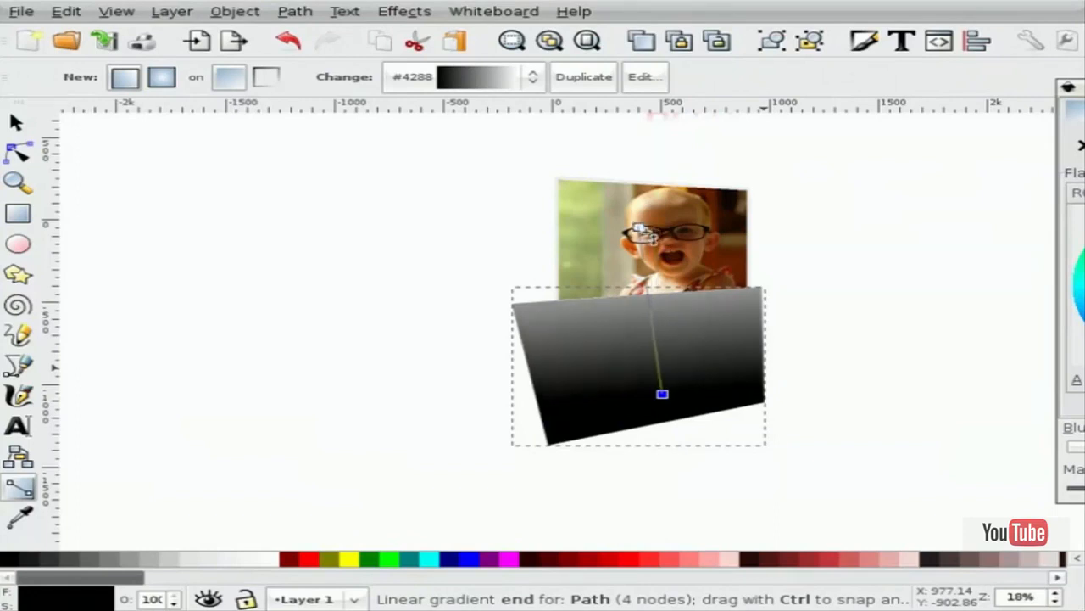
Mask the flipped photo group with the gradient-filled path and deselect the result.
{"action": "key", "text": "F1"}
{"action": "left_click", "coordinate": [865, 516]}
{"action": "left_click_drag", "start_coordinate": [855, 506], "coordinate": [427, 286]}
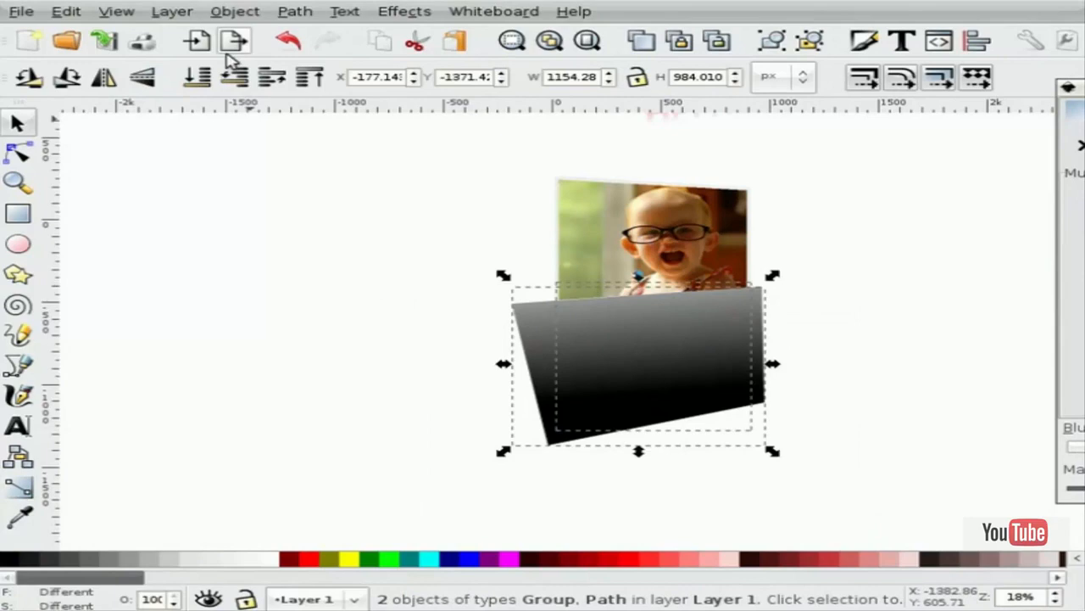
{"action": "left_click", "coordinate": [250, 15]}
{"action": "mouse_move", "coordinate": [256, 180]}
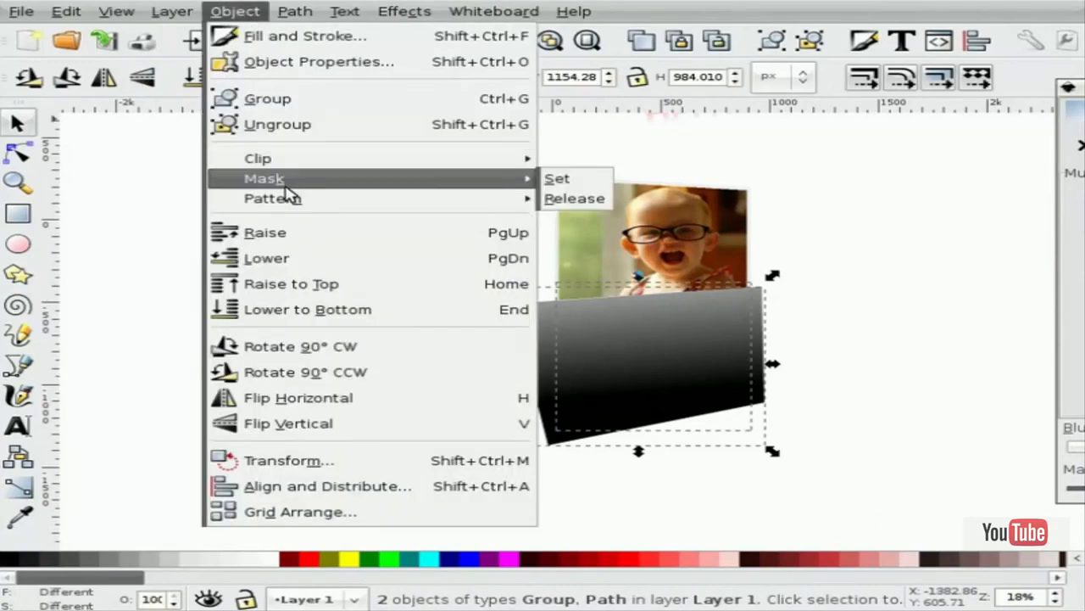
{"action": "left_click", "coordinate": [560, 178]}
{"action": "left_click", "coordinate": [412, 291]}
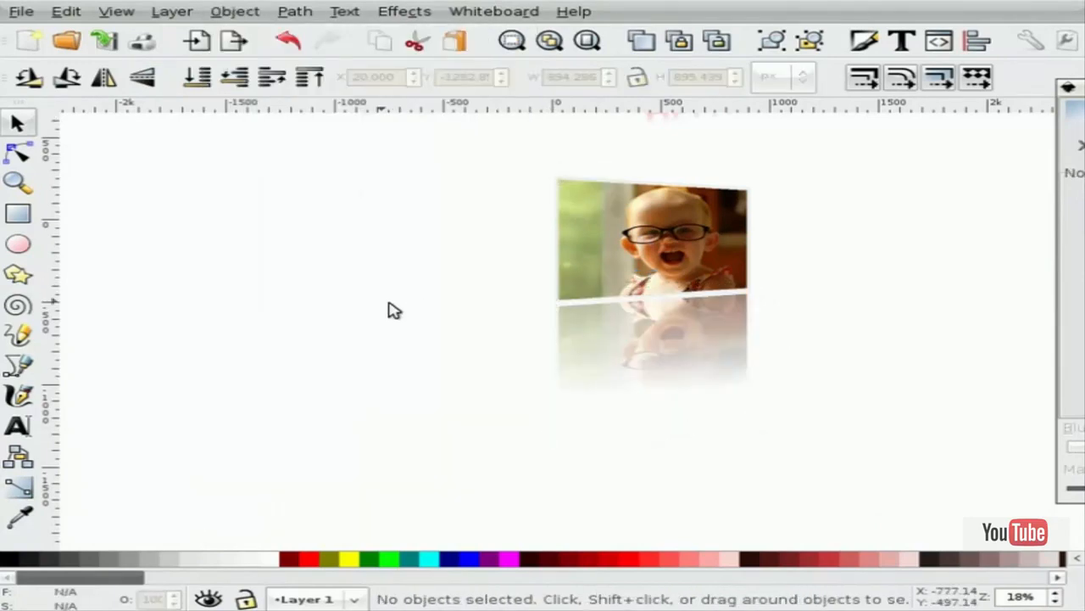
Set the document background to opaque black (000000ff) in the document properties and close the settings.
{"action": "scroll", "coordinate": [800, 418], "scroll_direction": "down", "scroll_amount": 2}
{"action": "scroll", "coordinate": [800, 419], "scroll_direction": "up", "scroll_amount": 1}
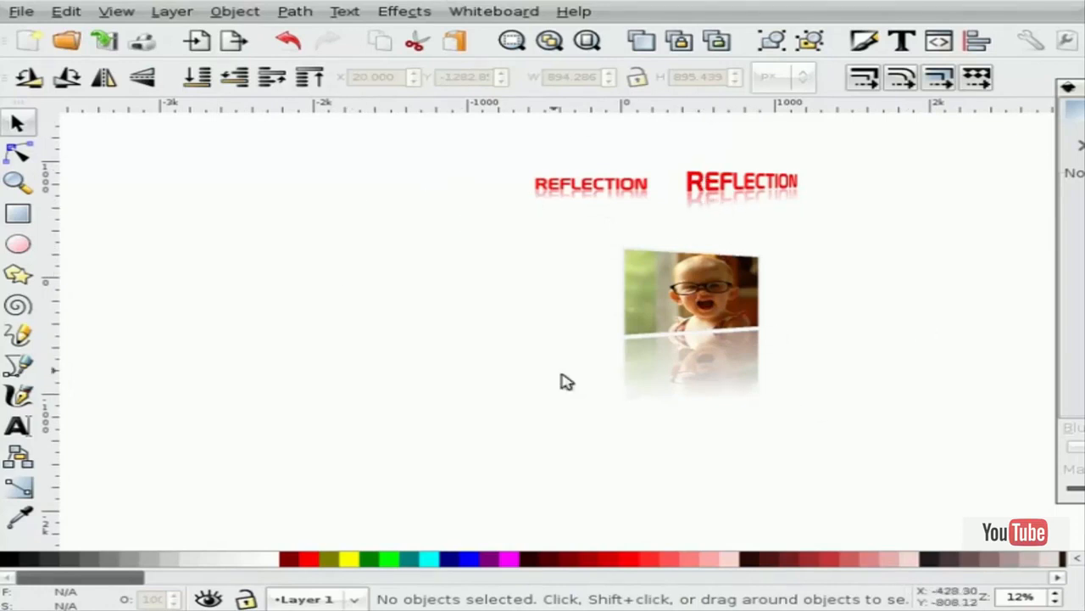
{"action": "left_click", "coordinate": [21, 12]}
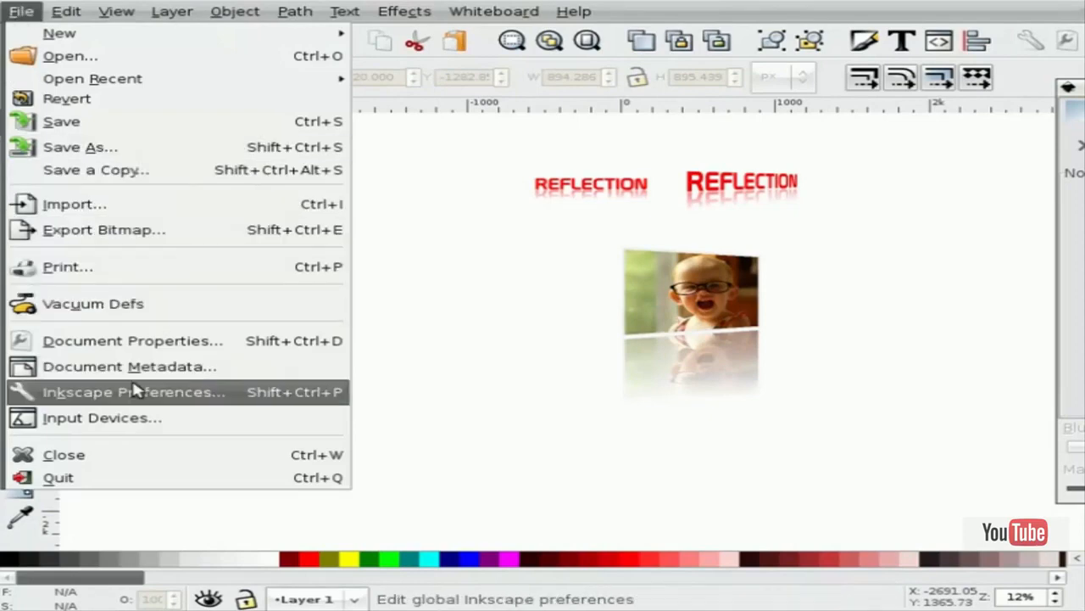
{"action": "left_click", "coordinate": [162, 340]}
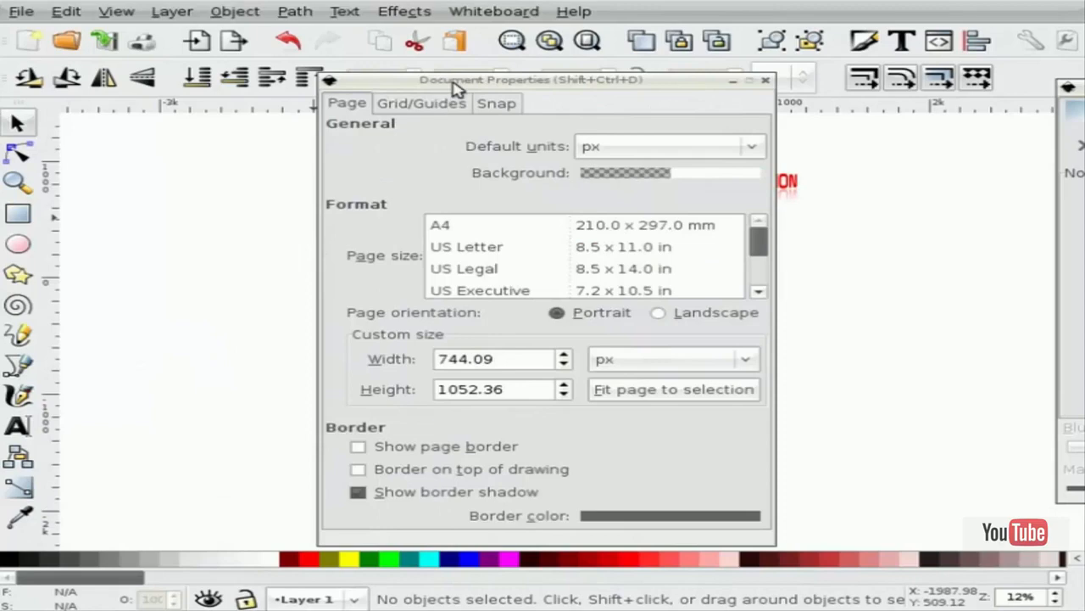
{"action": "left_click_drag", "start_coordinate": [455, 87], "coordinate": [235, 59]}
{"action": "left_click_drag", "start_coordinate": [404, 68], "coordinate": [349, 65]}
{"action": "left_click", "coordinate": [363, 145]}
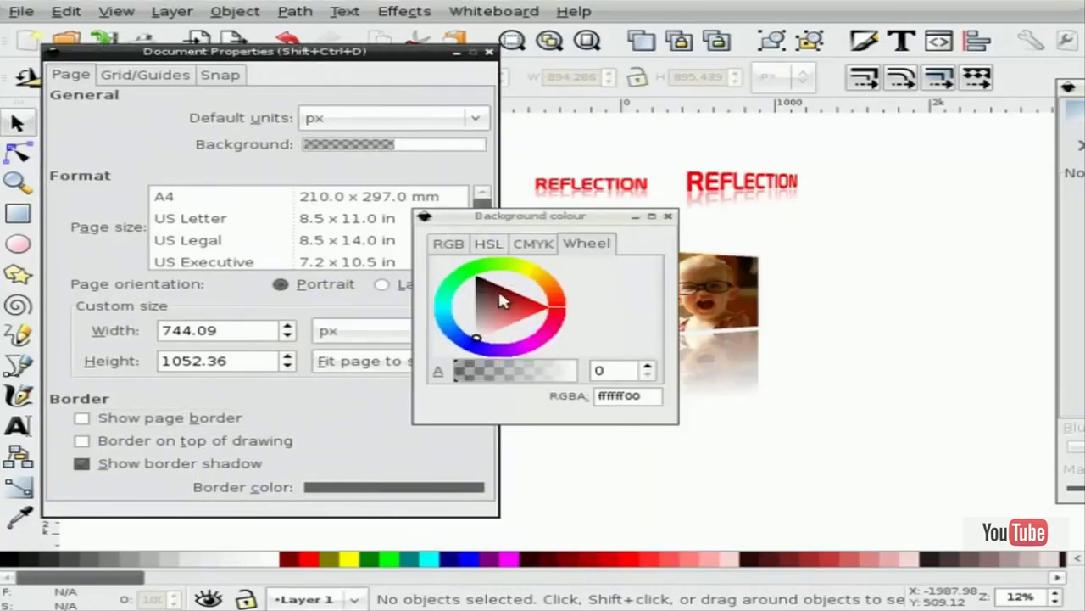
{"action": "left_click_drag", "start_coordinate": [497, 289], "coordinate": [489, 280]}
{"action": "left_click_drag", "start_coordinate": [465, 386], "coordinate": [586, 380]}
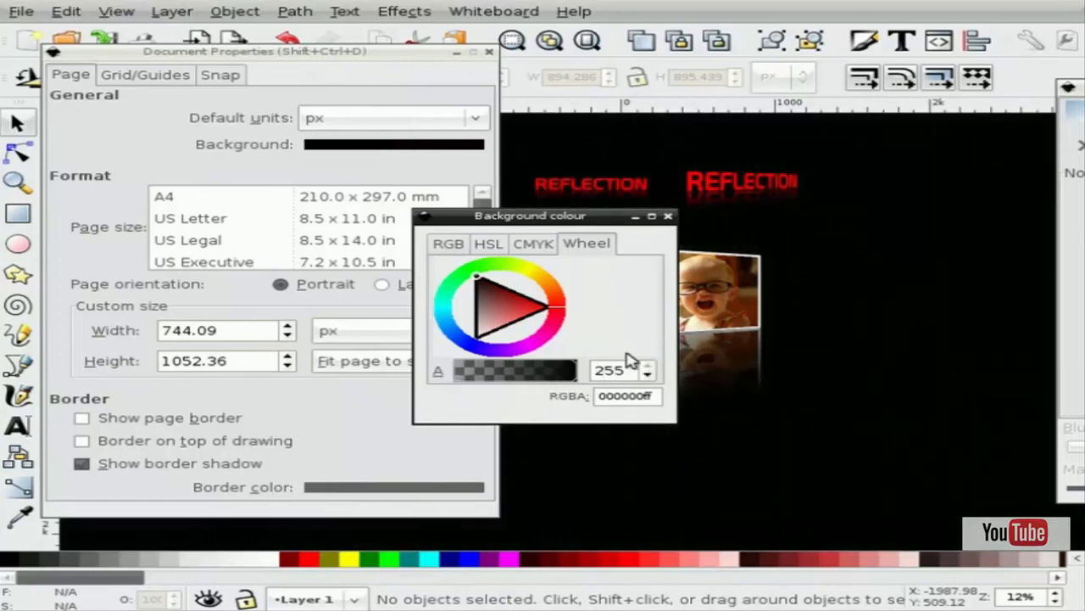
{"action": "left_click", "coordinate": [668, 215]}
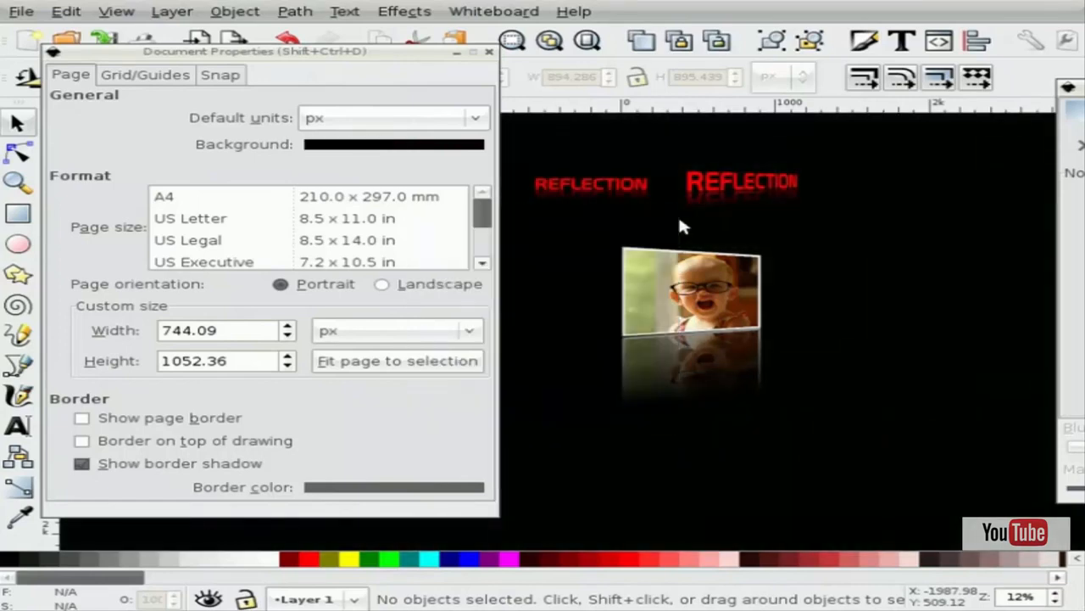
{"action": "left_click", "coordinate": [489, 51]}
Examine the photo's and both REFLECTION texts' reflections up close and together against the black background.
{"action": "scroll", "coordinate": [795, 332], "scroll_direction": "up", "scroll_amount": 4}
{"action": "scroll", "coordinate": [546, 336], "scroll_direction": "down", "scroll_amount": 2}
{"action": "scroll", "coordinate": [431, 315], "scroll_direction": "up", "scroll_amount": 2}
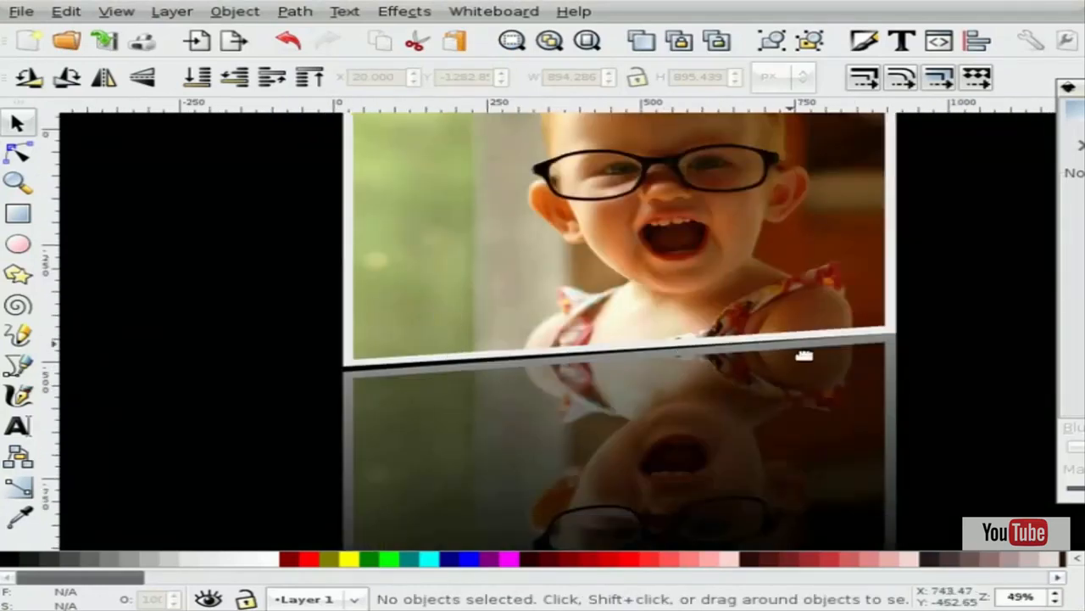
{"action": "scroll", "coordinate": [500, 421], "scroll_direction": "down", "scroll_amount": 4}
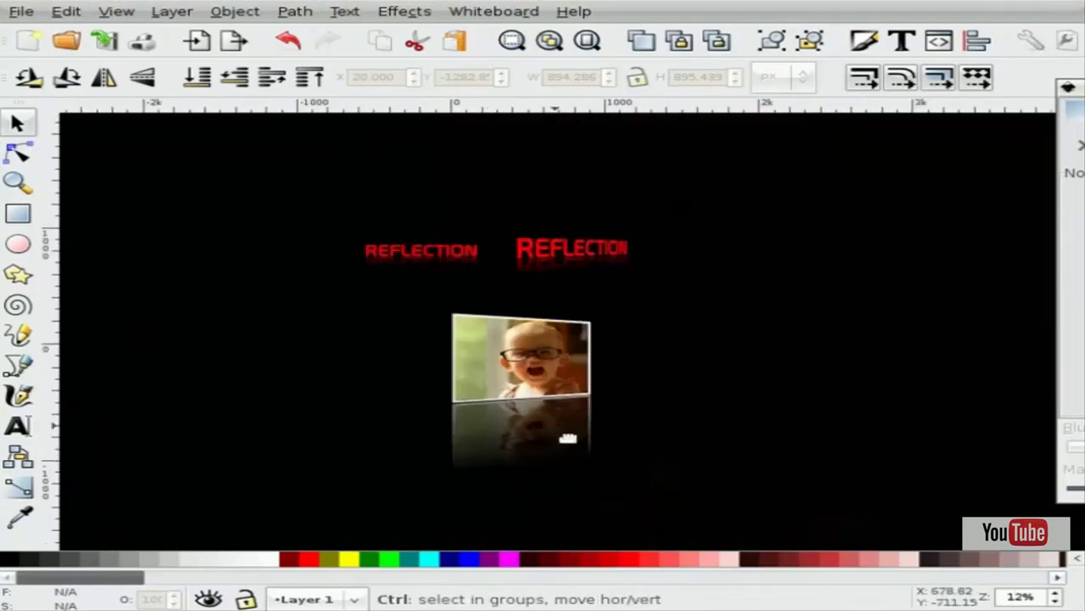
{"action": "scroll", "coordinate": [392, 264], "scroll_direction": "up", "scroll_amount": 4}
{"action": "scroll", "coordinate": [448, 269], "scroll_direction": "down", "scroll_amount": 1}
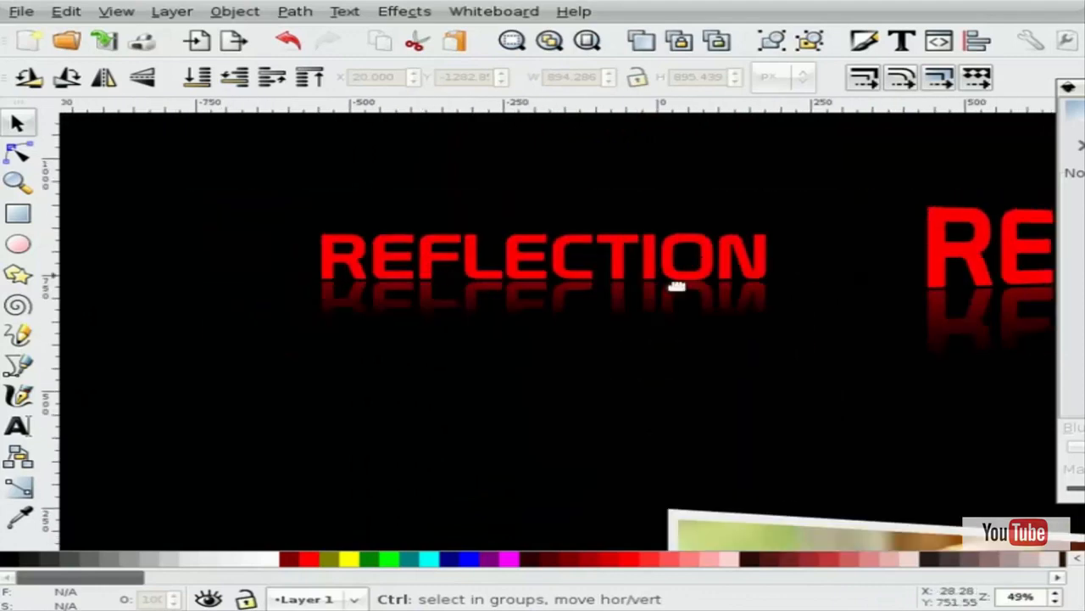
{"action": "scroll", "coordinate": [998, 315], "scroll_direction": "down", "scroll_amount": 1}
{"action": "scroll", "coordinate": [594, 305], "scroll_direction": "up", "scroll_amount": 2}
{"action": "scroll", "coordinate": [752, 334], "scroll_direction": "down", "scroll_amount": 2}
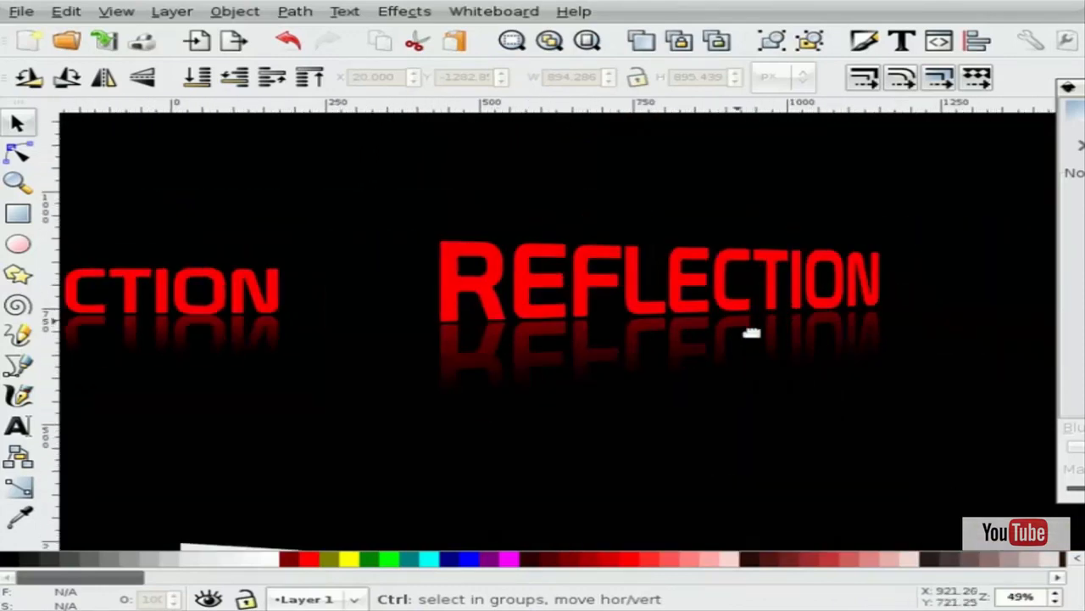
{"action": "scroll", "coordinate": [689, 313], "scroll_direction": "up", "scroll_amount": 3}
{"action": "scroll", "coordinate": [596, 300], "scroll_direction": "down", "scroll_amount": 6}
{"action": "scroll", "coordinate": [528, 461], "scroll_direction": "up", "scroll_amount": 2}
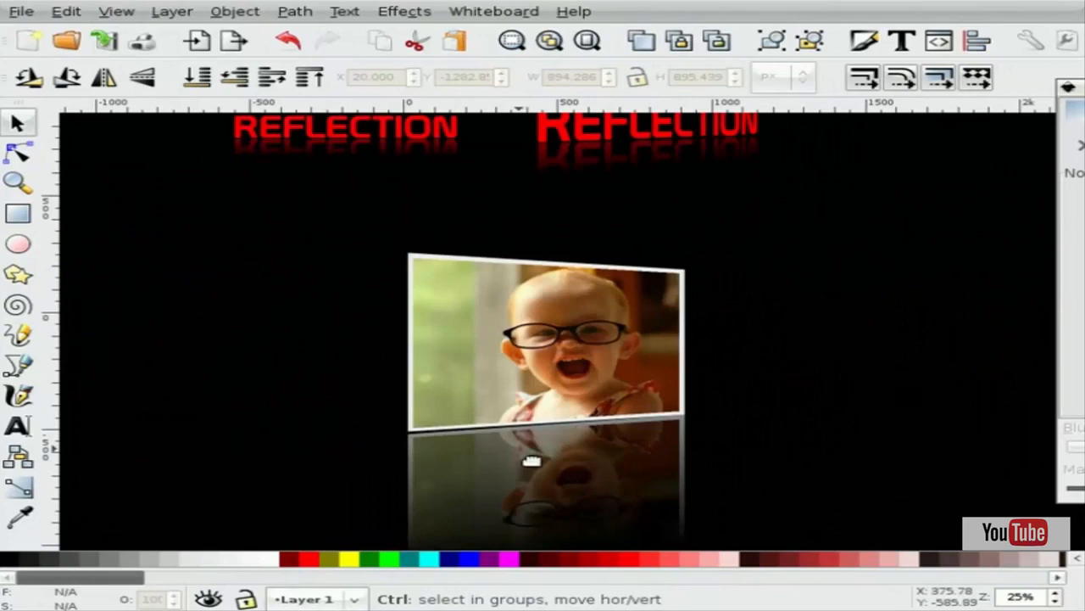
{"action": "scroll", "coordinate": [625, 289], "scroll_direction": "down", "scroll_amount": 4}
{"action": "scroll", "coordinate": [589, 494], "scroll_direction": "up", "scroll_amount": 1}
{"action": "scroll", "coordinate": [671, 390], "scroll_direction": "up", "scroll_amount": 4}
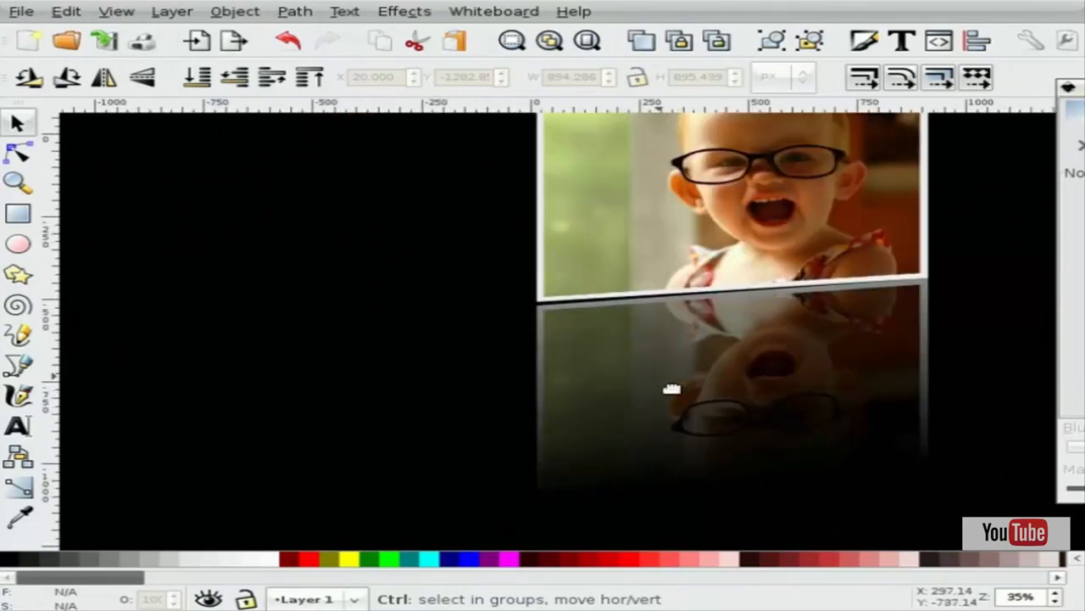
{"action": "scroll", "coordinate": [750, 326], "scroll_direction": "down", "scroll_amount": 2}
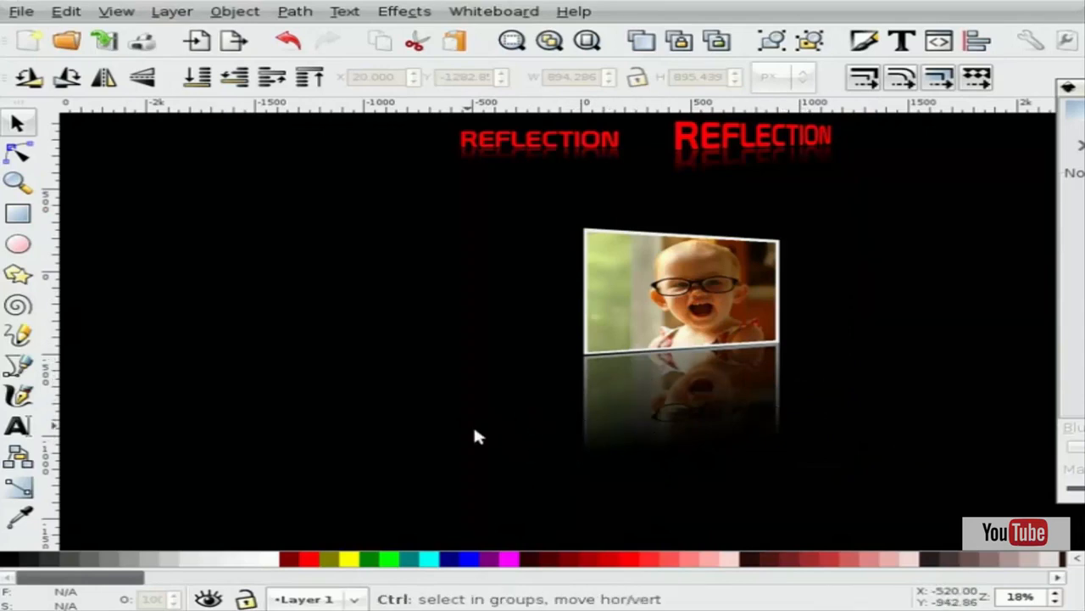
{"action": "scroll", "coordinate": [644, 414], "scroll_direction": "up", "scroll_amount": 1}
{"action": "scroll", "coordinate": [653, 412], "scroll_direction": "down", "scroll_amount": 2}
{"action": "scroll", "coordinate": [736, 300], "scroll_direction": "up", "scroll_amount": 1}
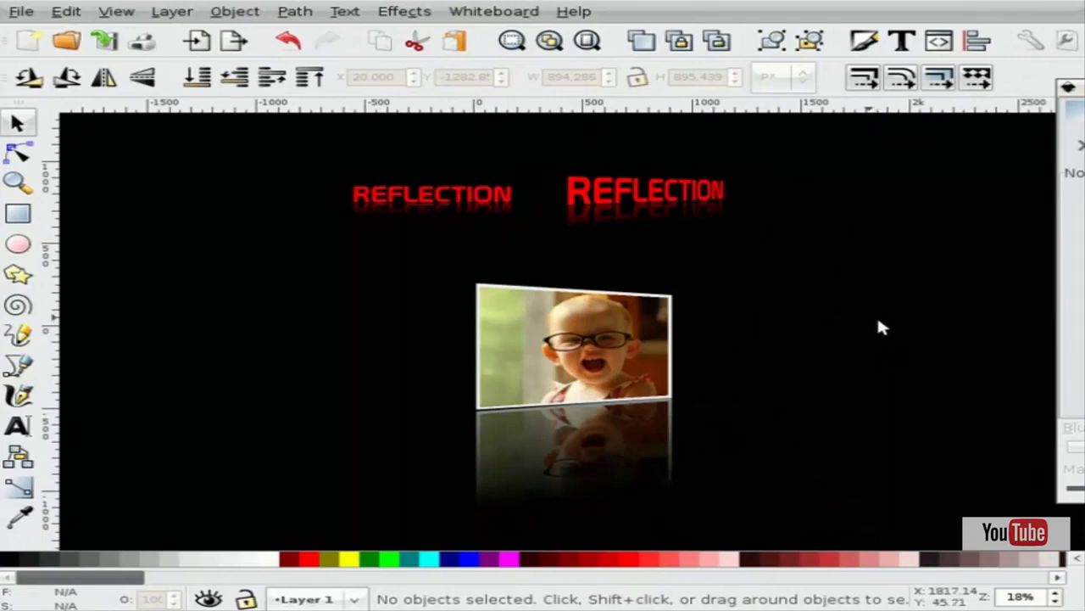
{"action": "left_click", "coordinate": [1081, 88]}
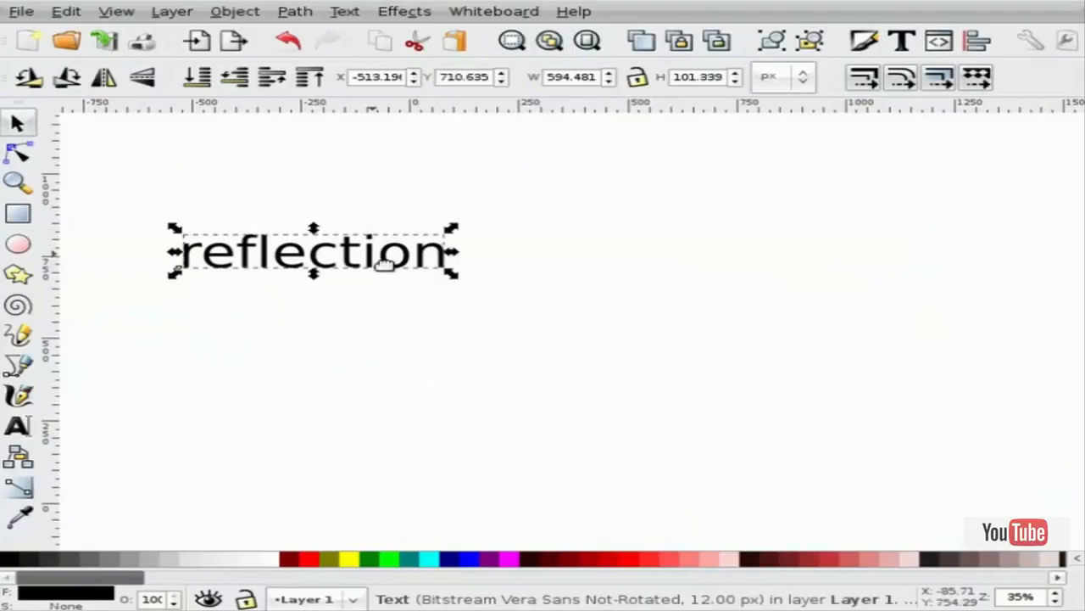
Replace the lowercase text "reflection" with "REFLECTION" and leave the text object selected.
{"action": "key", "text": "t"}
{"action": "left_click", "coordinate": [433, 269]}
{"action": "key", "text": "BackSpace"}
{"action": "key", "text": "BackSpace"}
{"action": "key", "text": "BackSpace"}
{"action": "key", "text": "BackSpace"}
{"action": "key", "text": "BackSpace"}
{"action": "key", "text": "BackSpace"}
{"action": "key", "text": "BackSpace"}
{"action": "key", "text": "BackSpace"}
{"action": "key", "text": "BackSpace"}
{"action": "key", "text": "BackSpace"}
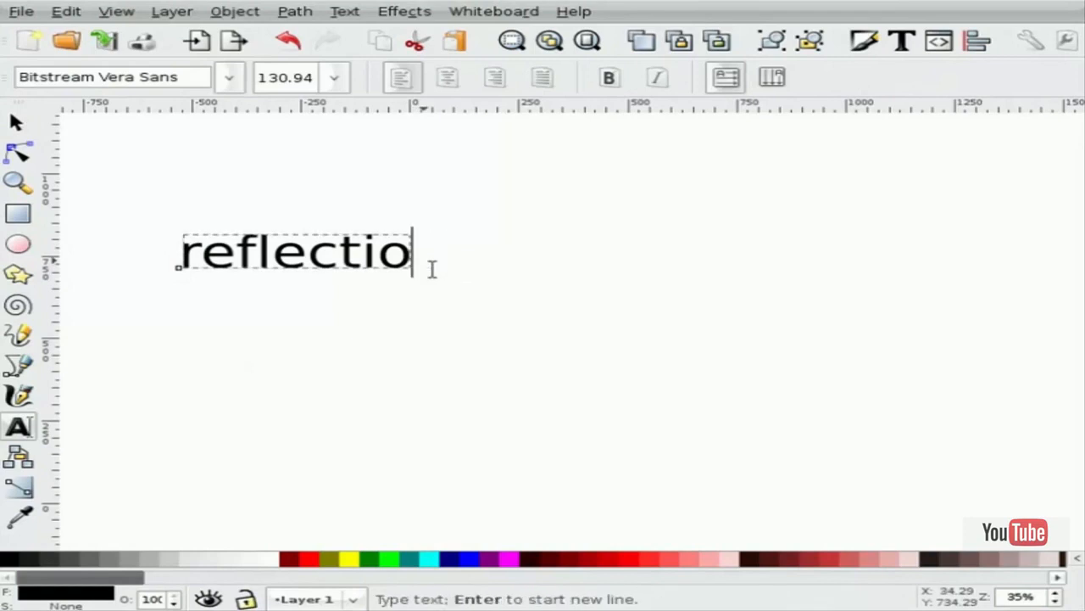
{"action": "type", "text": "RELFEC"}
{"action": "key", "text": "BackSpace"}
{"action": "key", "text": "BackSpace"}
{"action": "key", "text": "BackSpace"}
{"action": "type", "text": "F"}
{"action": "key", "text": "BackSpace"}
{"action": "key", "text": "BackSpace"}
{"action": "type", "text": "FLECTION"}
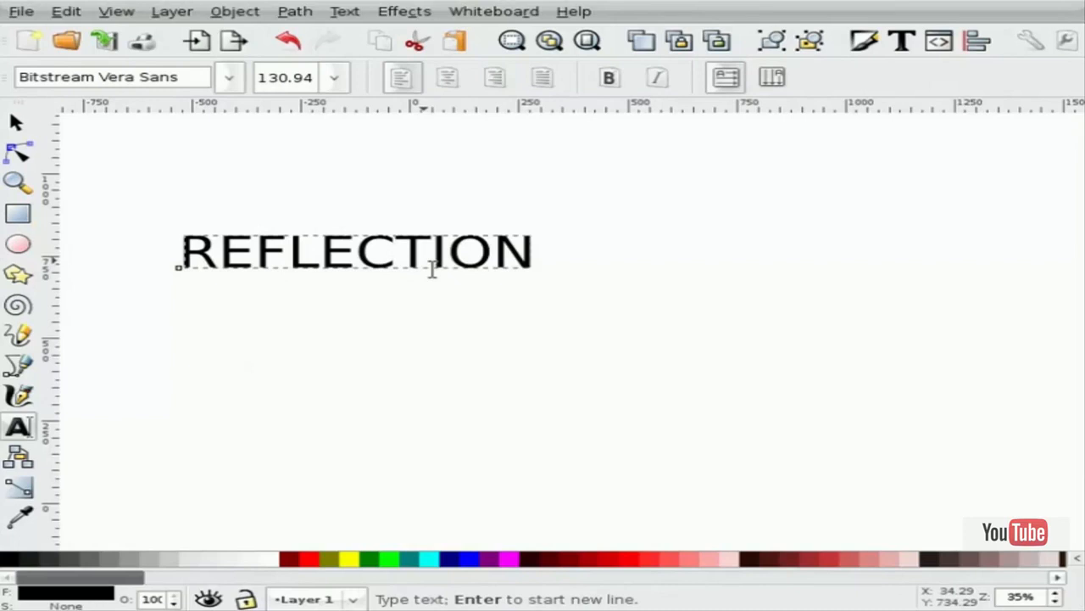
{"action": "key", "text": "F1"}
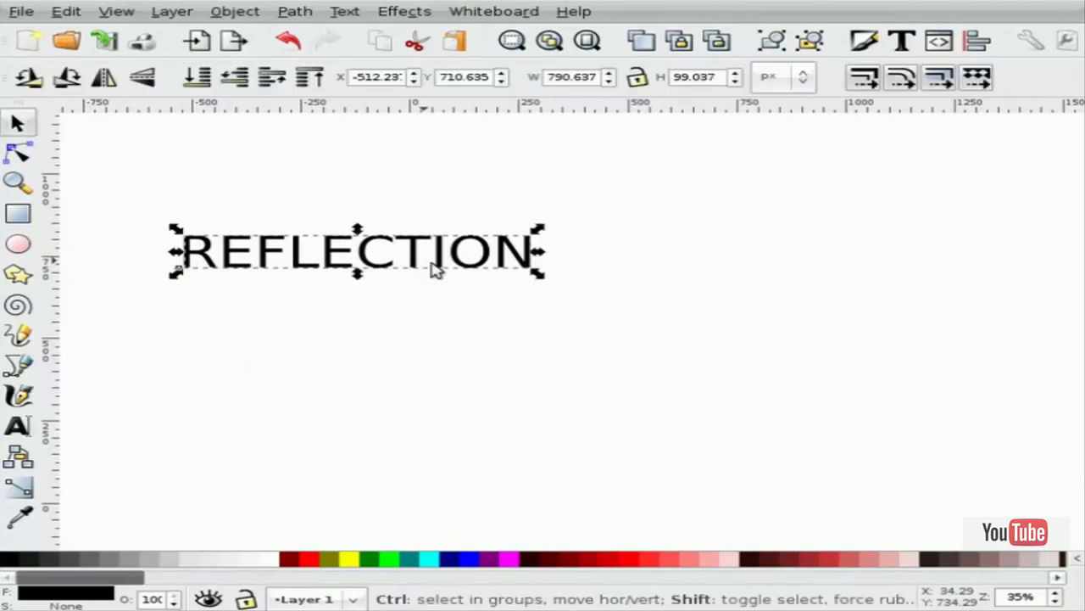
Choose the Prototype font family for the selected REFLECTION text.
{"action": "key", "text": "ctrl+shift+f"}
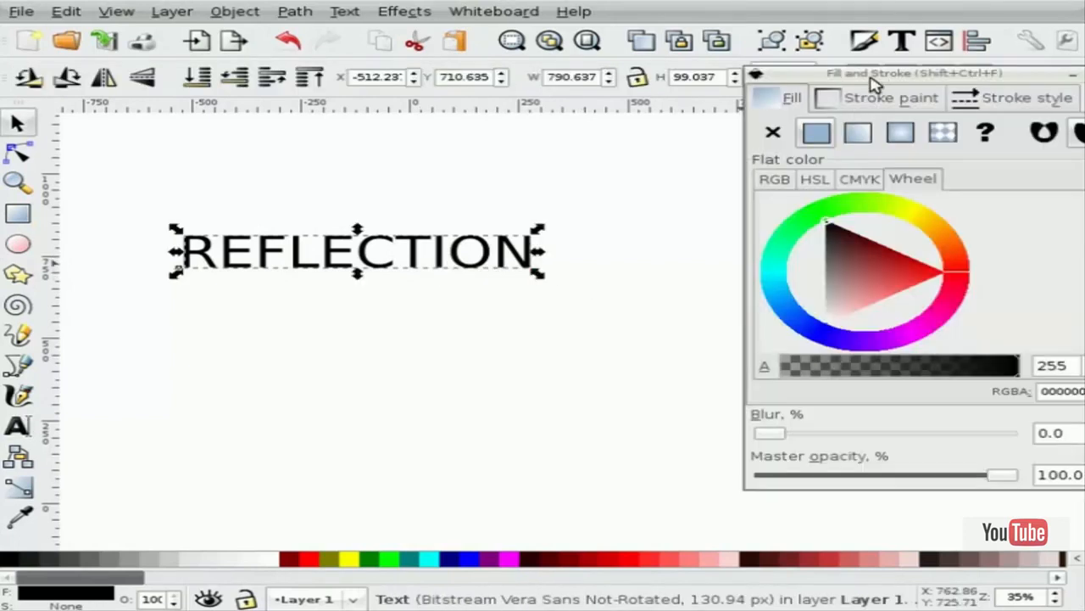
{"action": "left_click", "coordinate": [901, 41]}
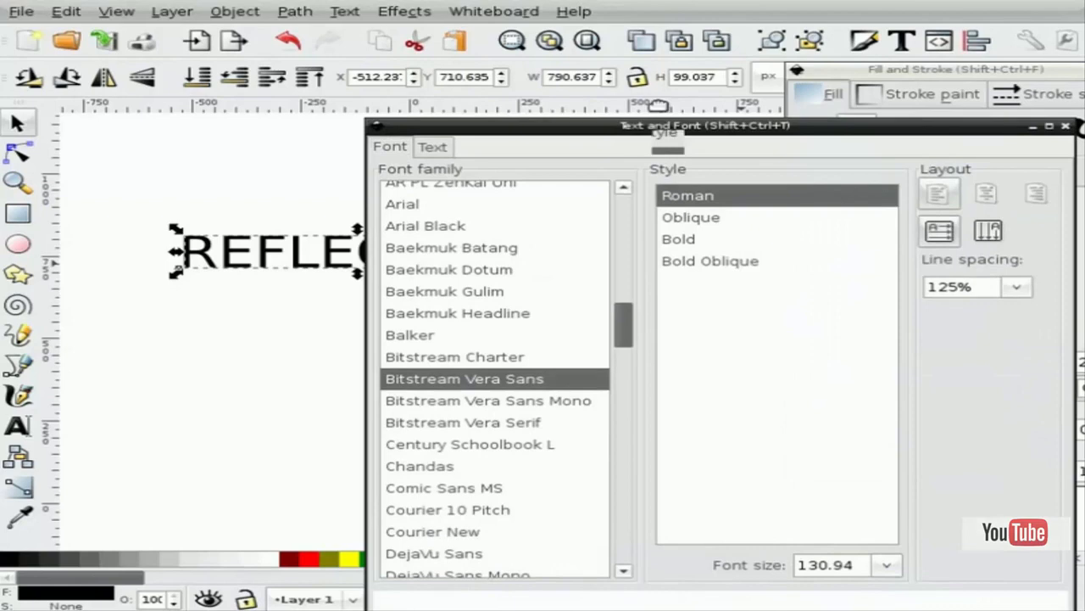
{"action": "left_click_drag", "start_coordinate": [659, 105], "coordinate": [644, 36]}
{"action": "left_click_drag", "start_coordinate": [607, 245], "coordinate": [611, 406]}
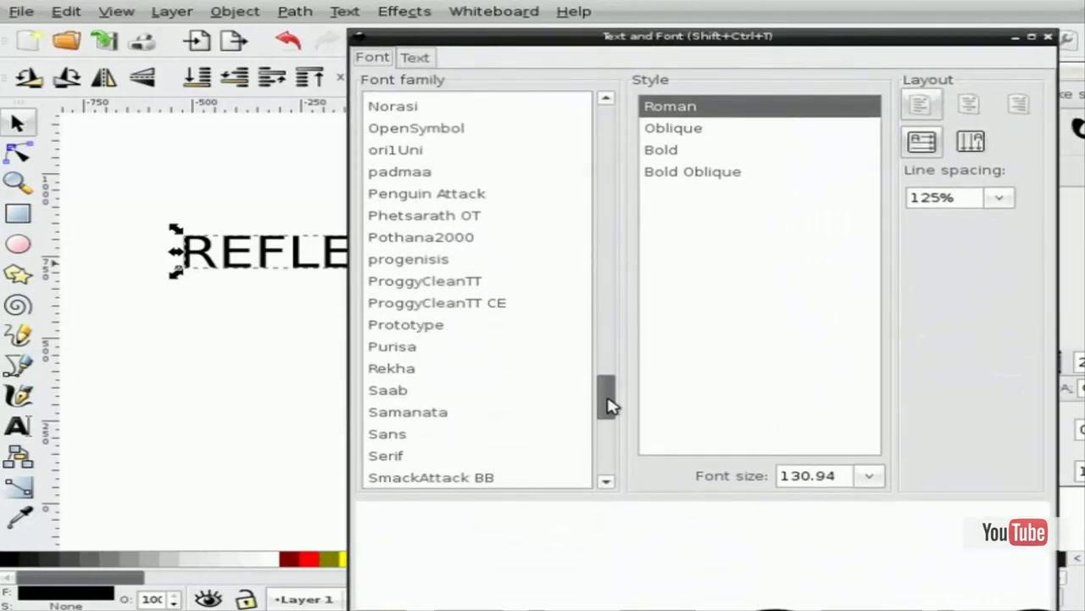
{"action": "left_click", "coordinate": [424, 331]}
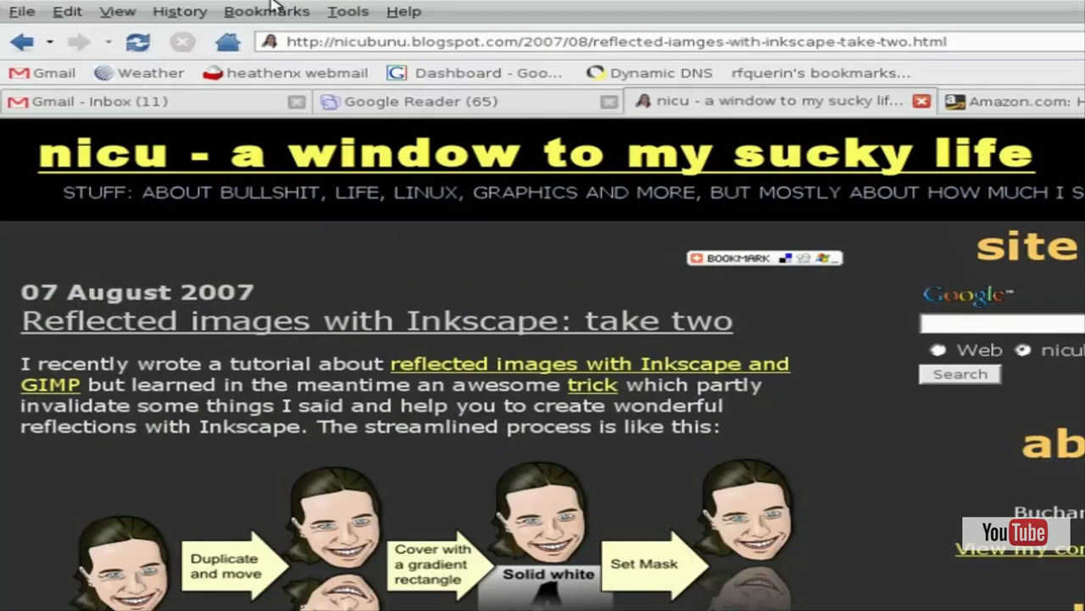
Switch from the browser to Inkscape and start a new text object on the empty canvas at about X -514, Y 803 px.
{"action": "left_click_drag", "start_coordinate": [271, 5], "coordinate": [356, 610]}
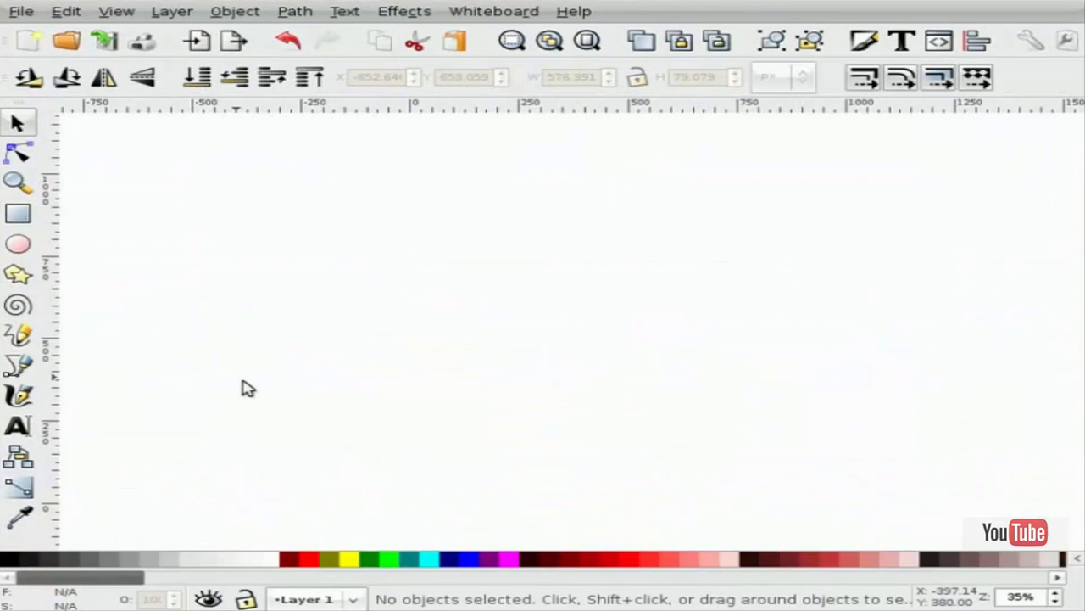
{"action": "left_click", "coordinate": [19, 426]}
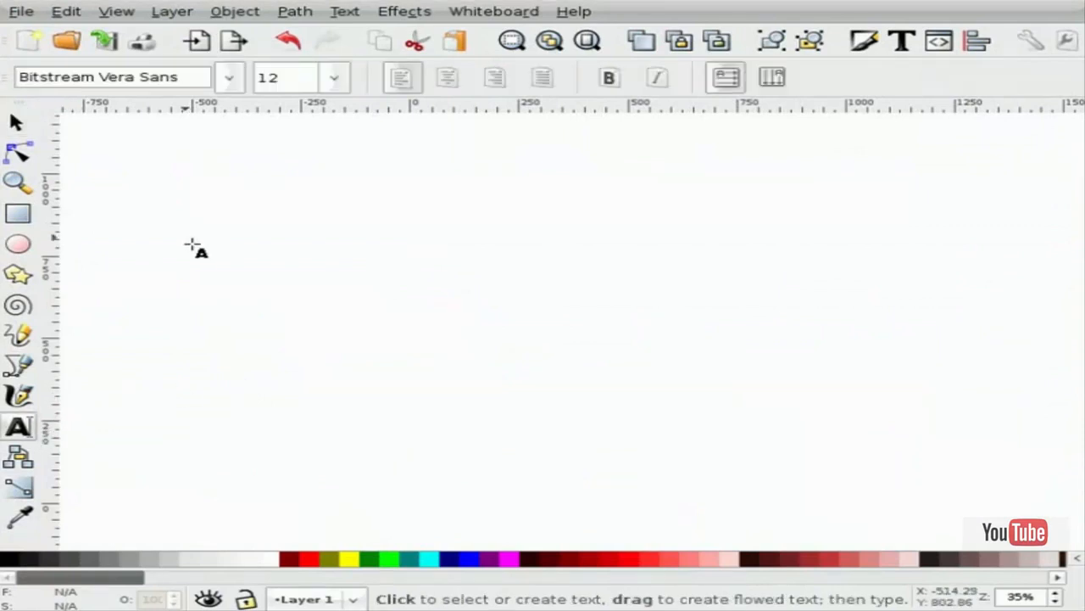
{"action": "left_click", "coordinate": [184, 236]}
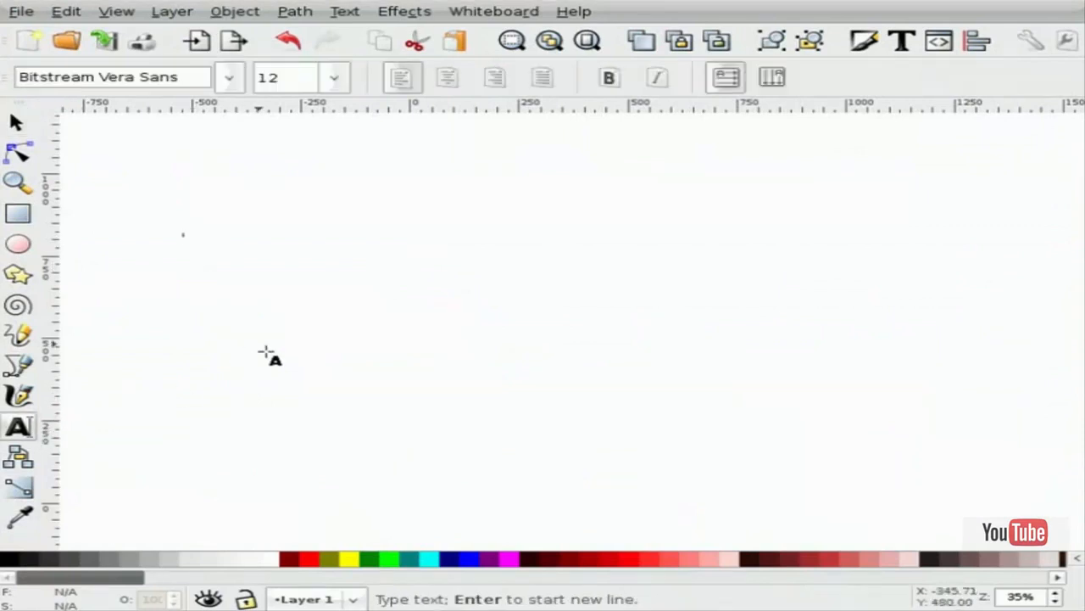
{"action": "type", "text": "a"}
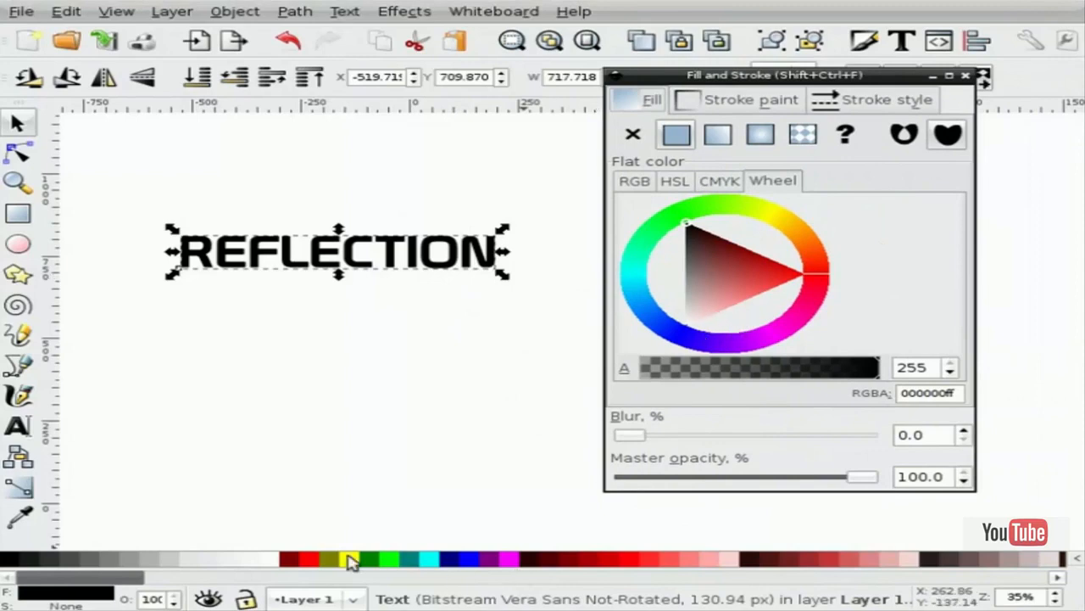
Fill the REFLECTION text with red (ff0000ff) and move it to about X -540, Y 736 px.
{"action": "left_click", "coordinate": [312, 560]}
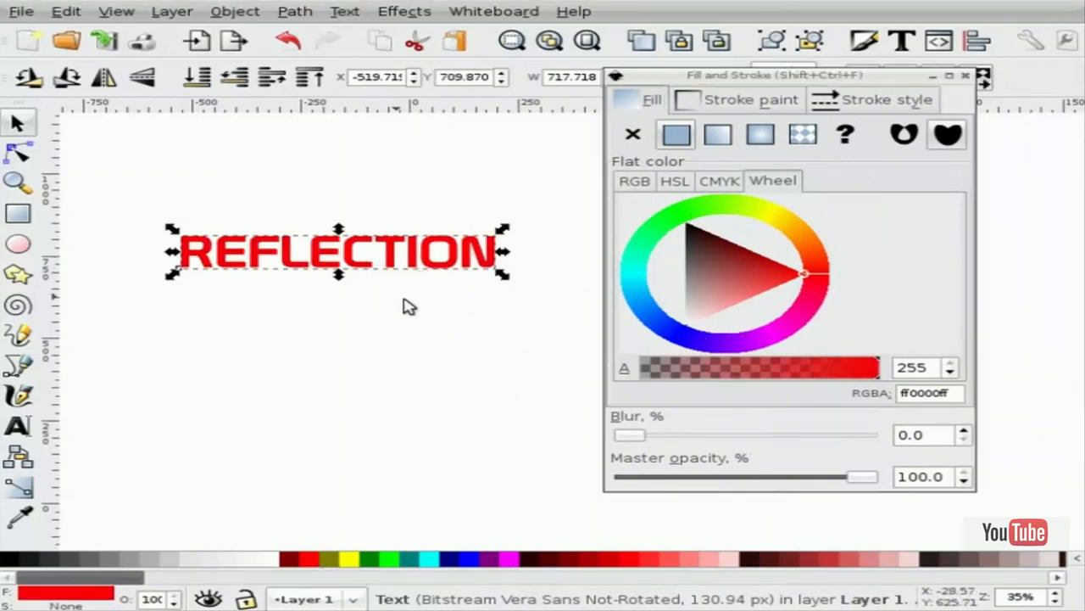
{"action": "left_click", "coordinate": [965, 76]}
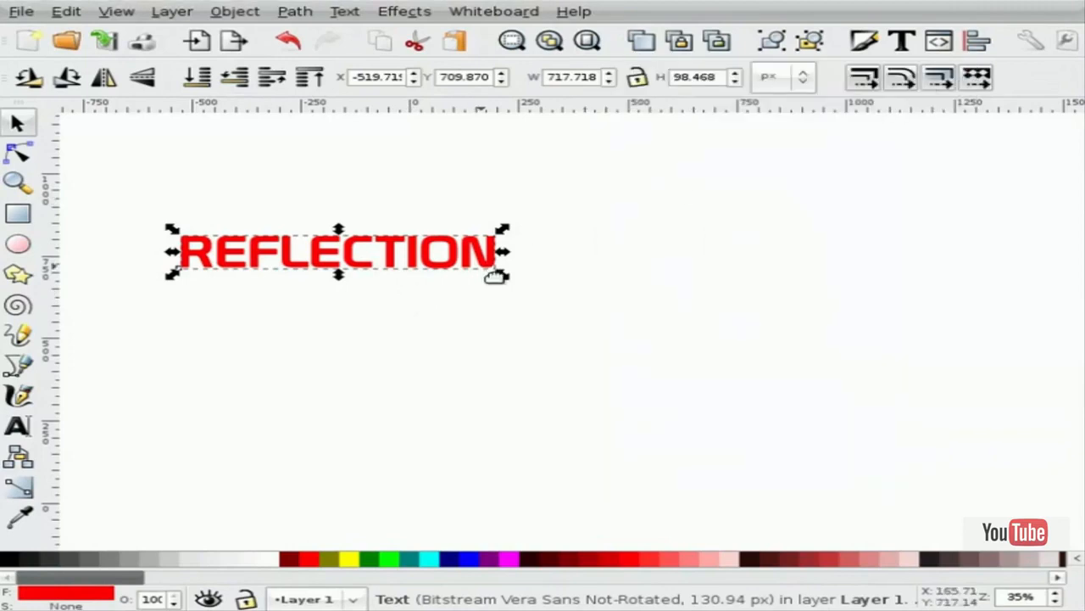
{"action": "left_click", "coordinate": [368, 339]}
{"action": "left_click", "coordinate": [358, 267]}
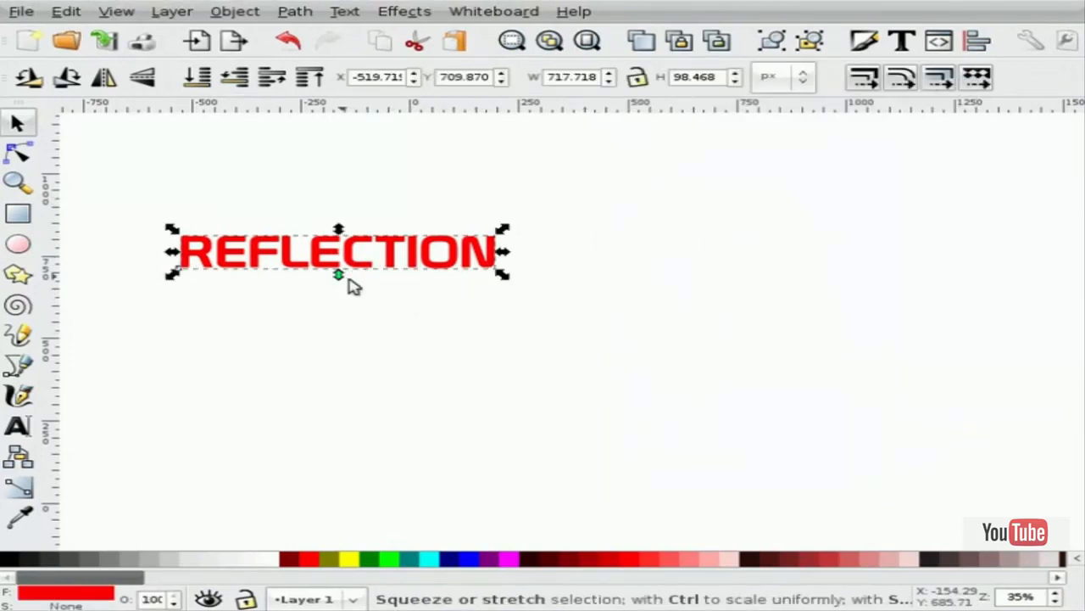
{"action": "left_click_drag", "start_coordinate": [357, 263], "coordinate": [348, 255]}
Delete the red REFLECTION text from the canvas.
{"action": "key", "text": "ctrl"}
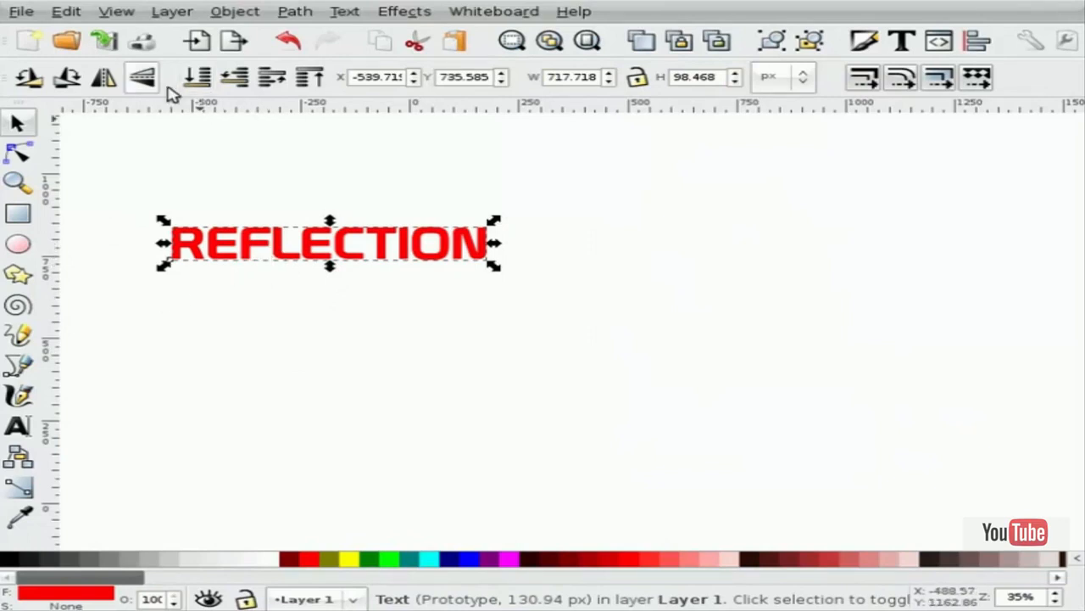
{"action": "key", "text": "Delete"}
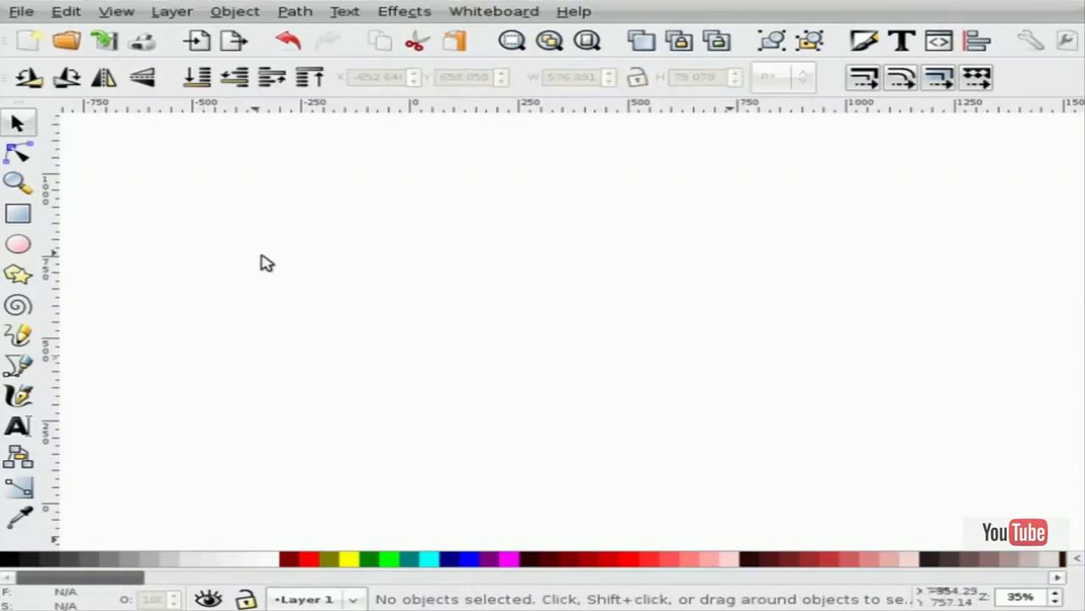